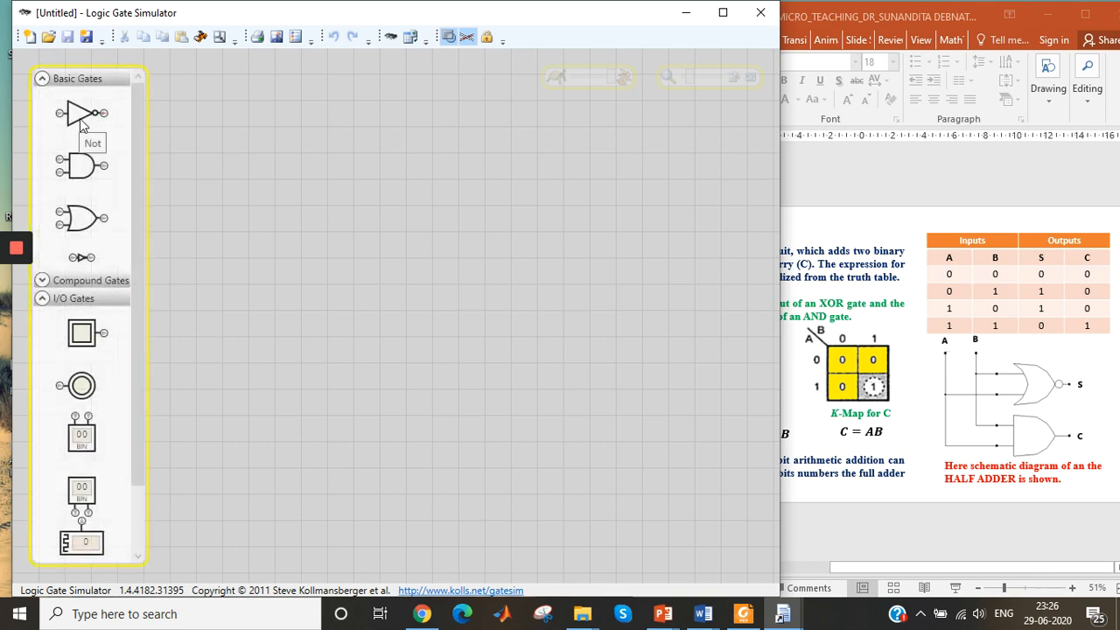
# - Place an XOR gate on the canvas and an AND gate below it
pyautogui.click(87, 282)
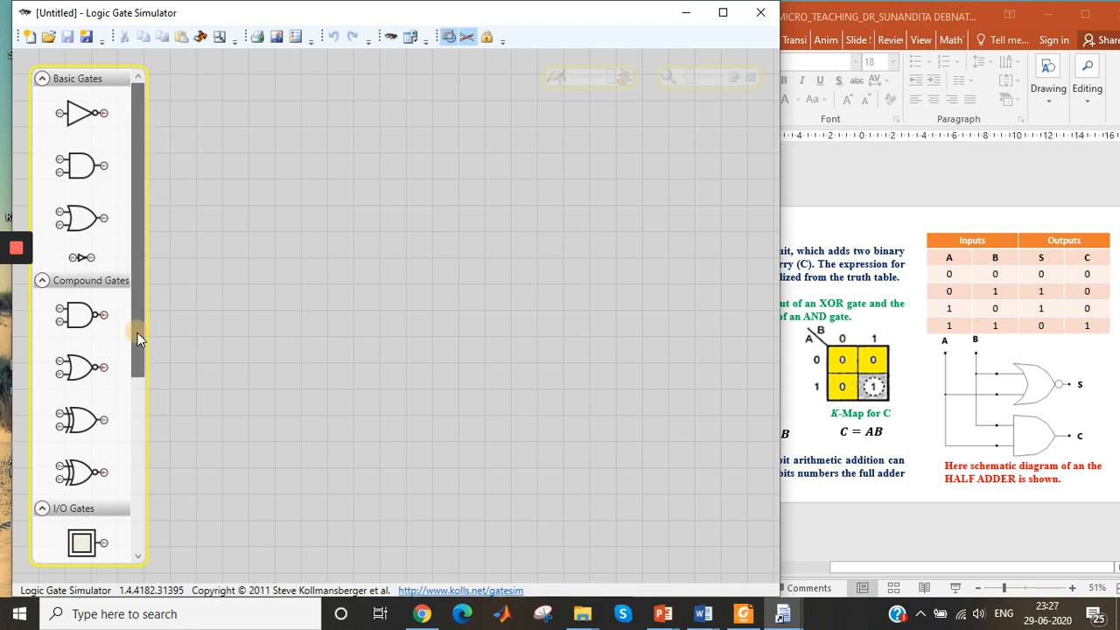
pyautogui.moveTo(138, 333); pyautogui.dragTo(125, 470)
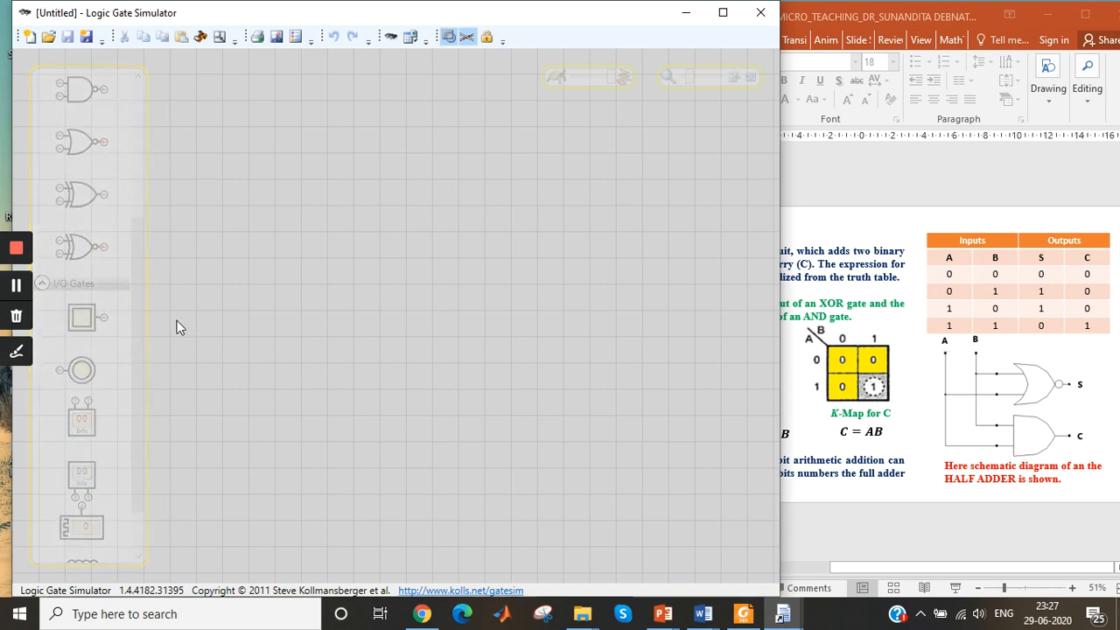
pyautogui.moveTo(139, 291); pyautogui.dragTo(140, 138)
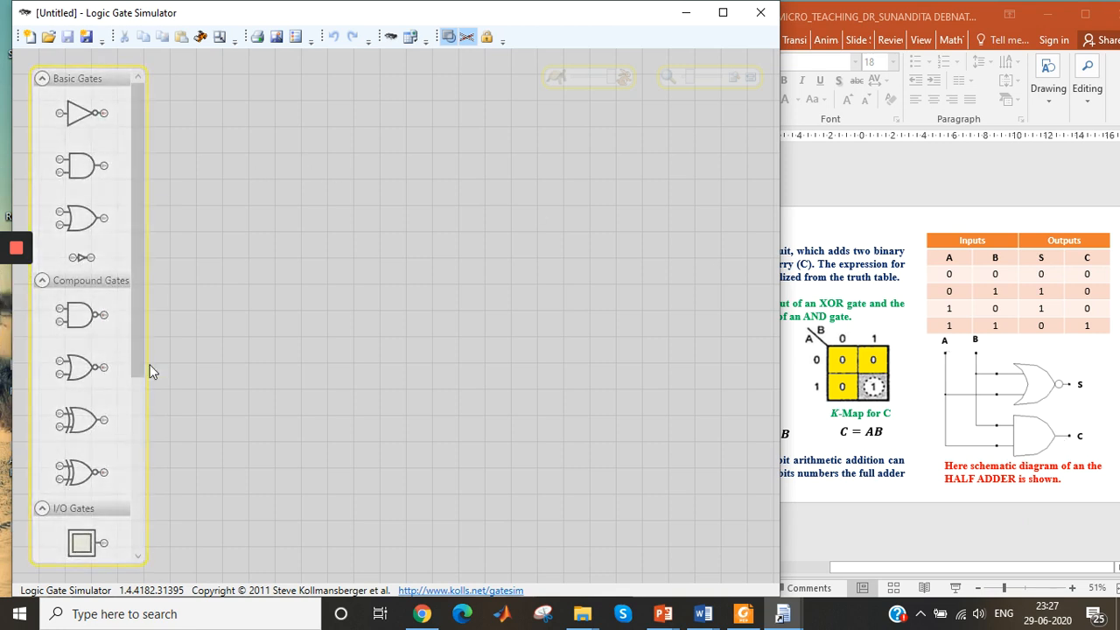
pyautogui.moveTo(88, 426); pyautogui.dragTo(355, 207)
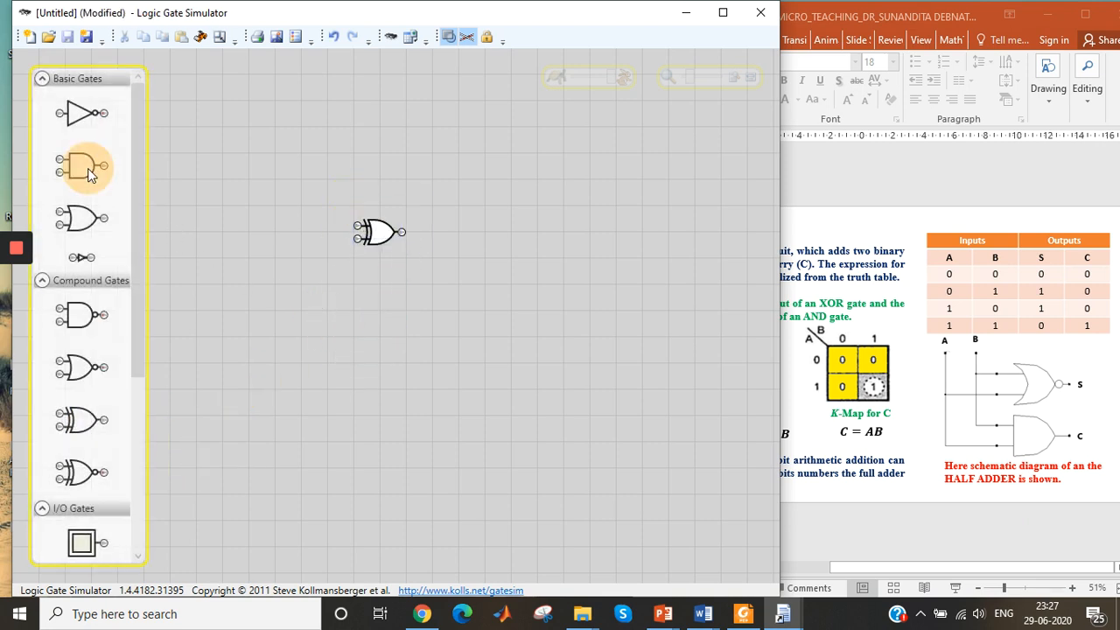
pyautogui.moveTo(87, 168); pyautogui.dragTo(355, 324)
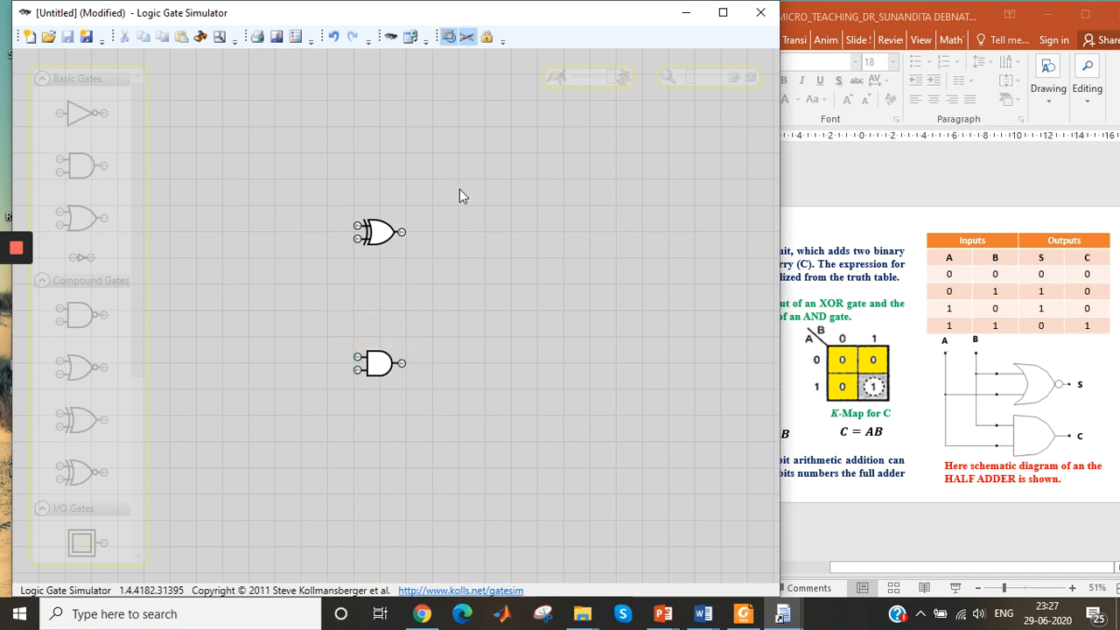
# - Add two user inputs to the canvas, one above the other, ahead of the two gates
pyautogui.moveTo(140, 361); pyautogui.dragTo(171, 480)
pyautogui.moveTo(93, 340); pyautogui.dragTo(188, 214)
pyautogui.moveTo(129, 347); pyautogui.dragTo(202, 306)
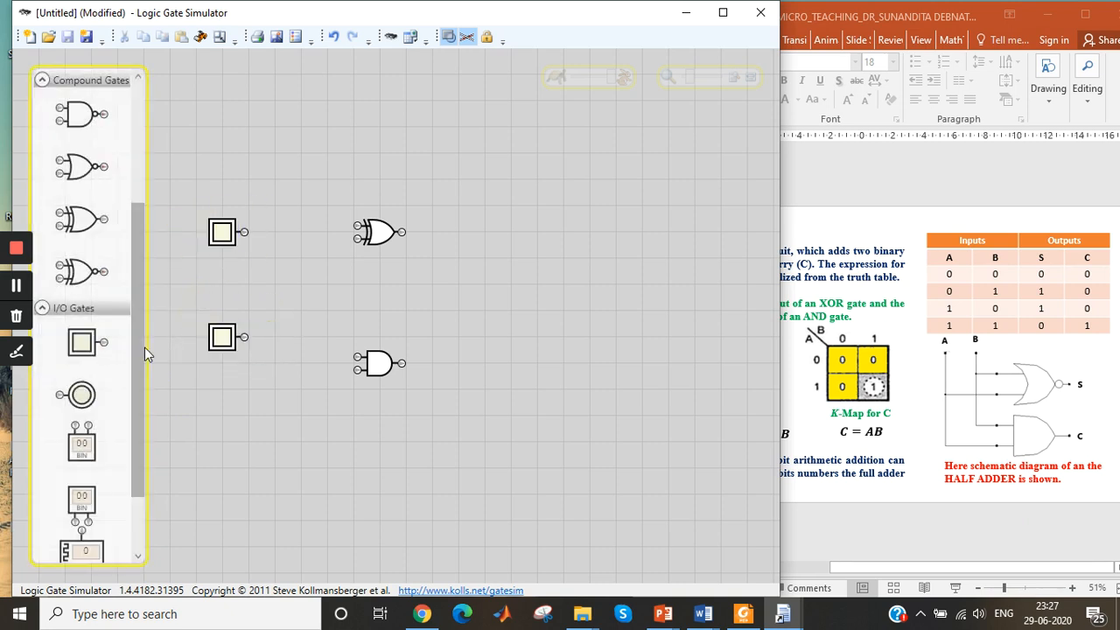
# - Add a user output after the XOR gate and place a copy of it beside the AND gate
pyautogui.moveTo(82, 395); pyautogui.dragTo(483, 261)
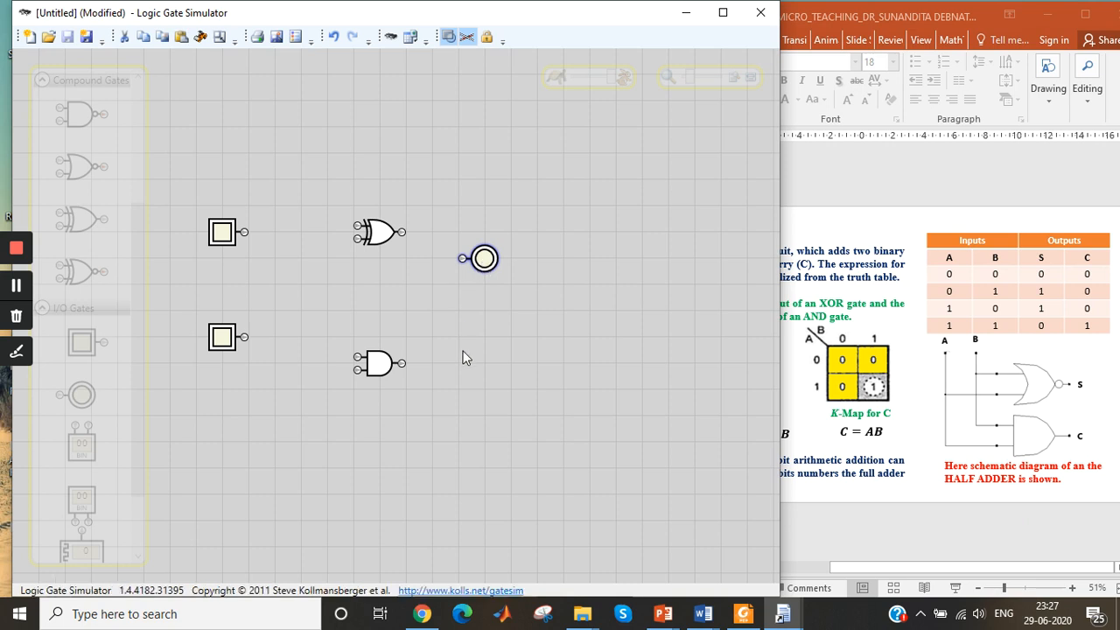
pyautogui.hotkey('ctrl', 'v')
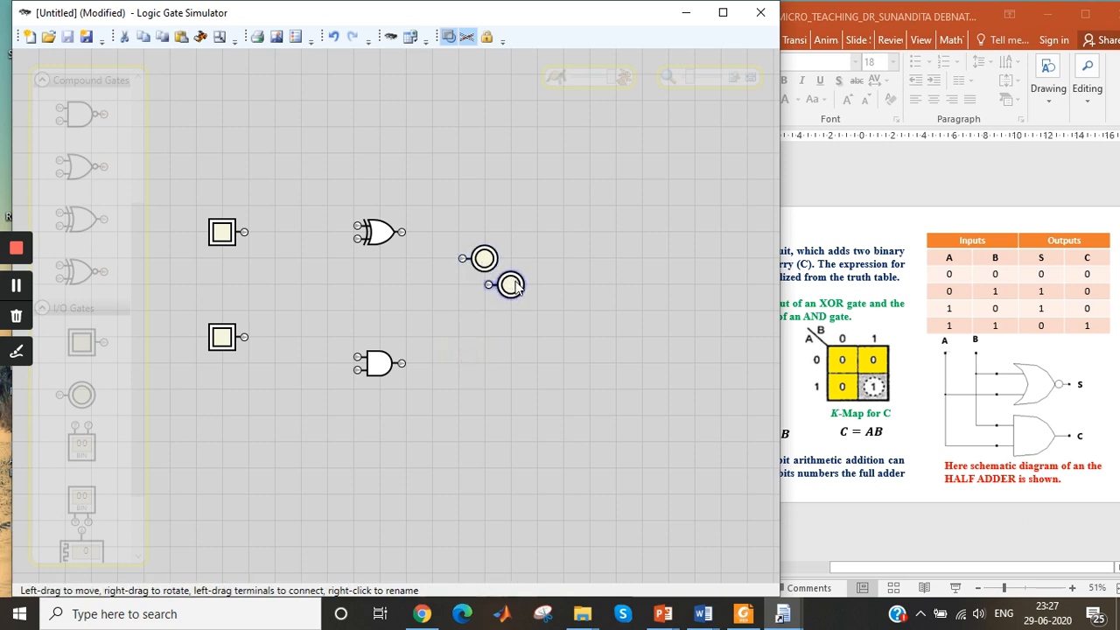
pyautogui.moveTo(507, 283); pyautogui.dragTo(488, 359)
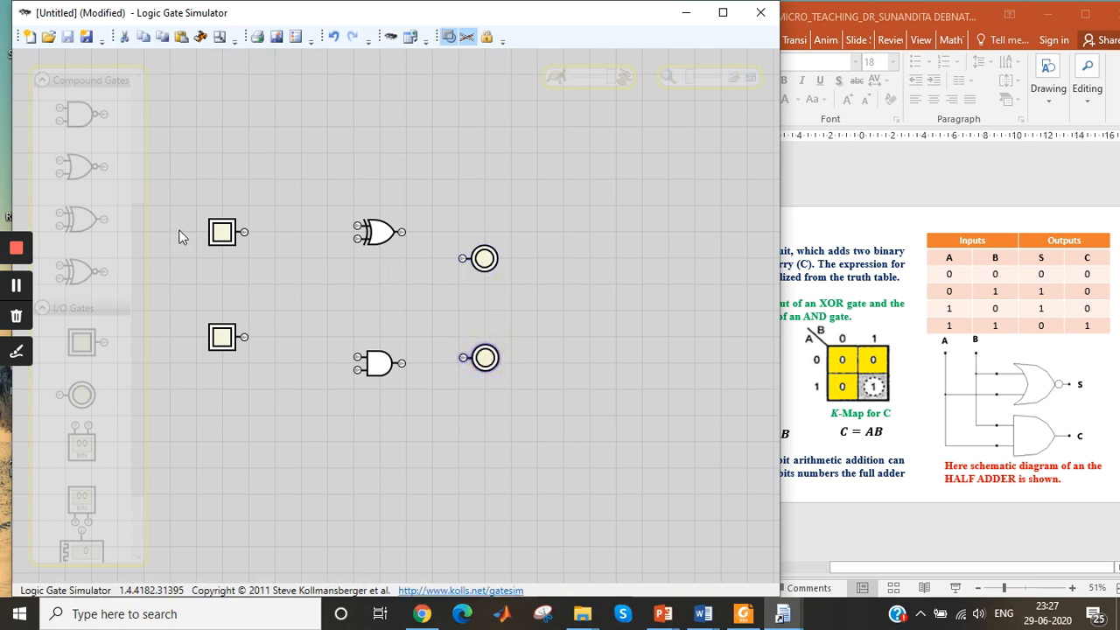
# - Switch on both user inputs, naming the upper one A and the lower one B
pyautogui.click(223, 233)
pyautogui.rightClick(228, 236)
pyautogui.click(255, 242)
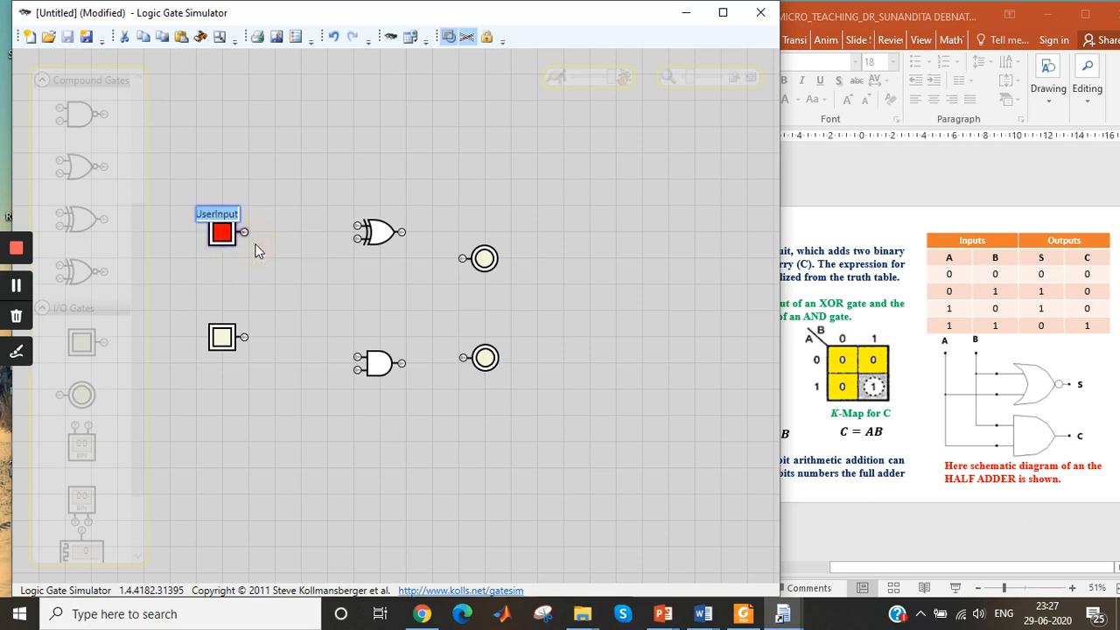
pyautogui.write('A')
pyautogui.press('Return')
pyautogui.click(219, 341)
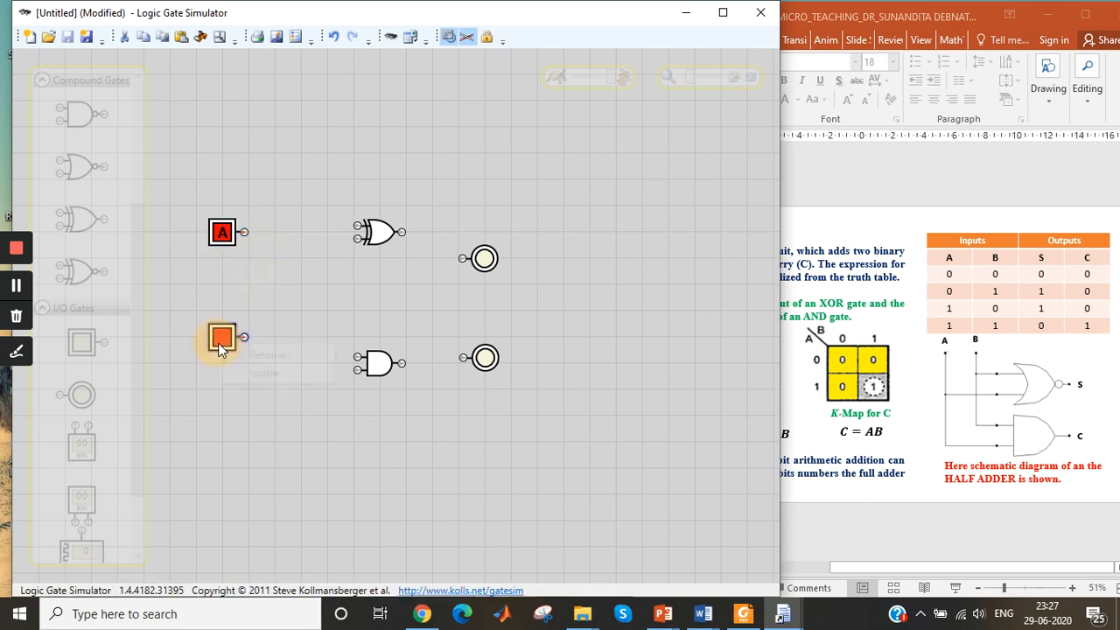
pyautogui.rightClick(224, 339)
pyautogui.click(277, 350)
pyautogui.write('B')
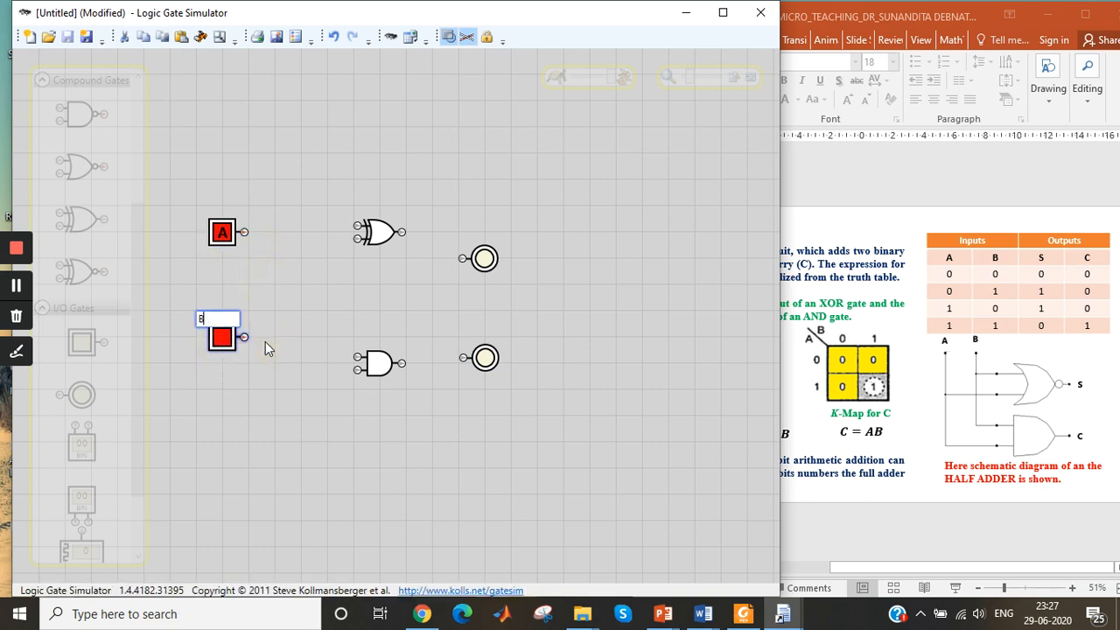
pyautogui.press('Return')
# - Rename the upper user output to S and the lower one to C
pyautogui.rightClick(484, 260)
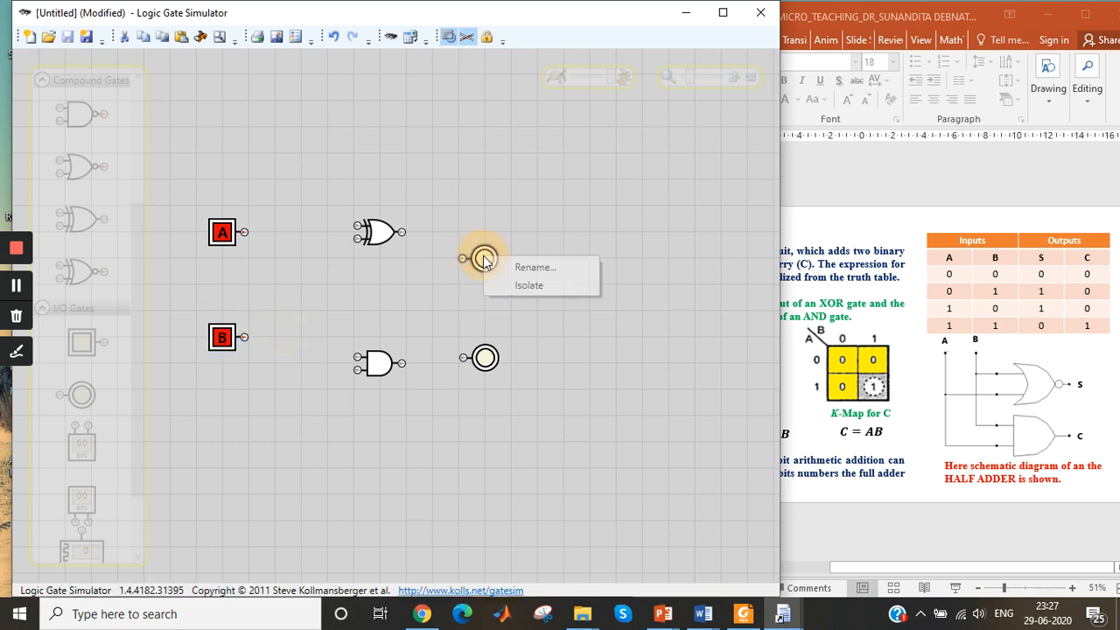
pyautogui.click(515, 268)
pyautogui.write('S')
pyautogui.press('Return')
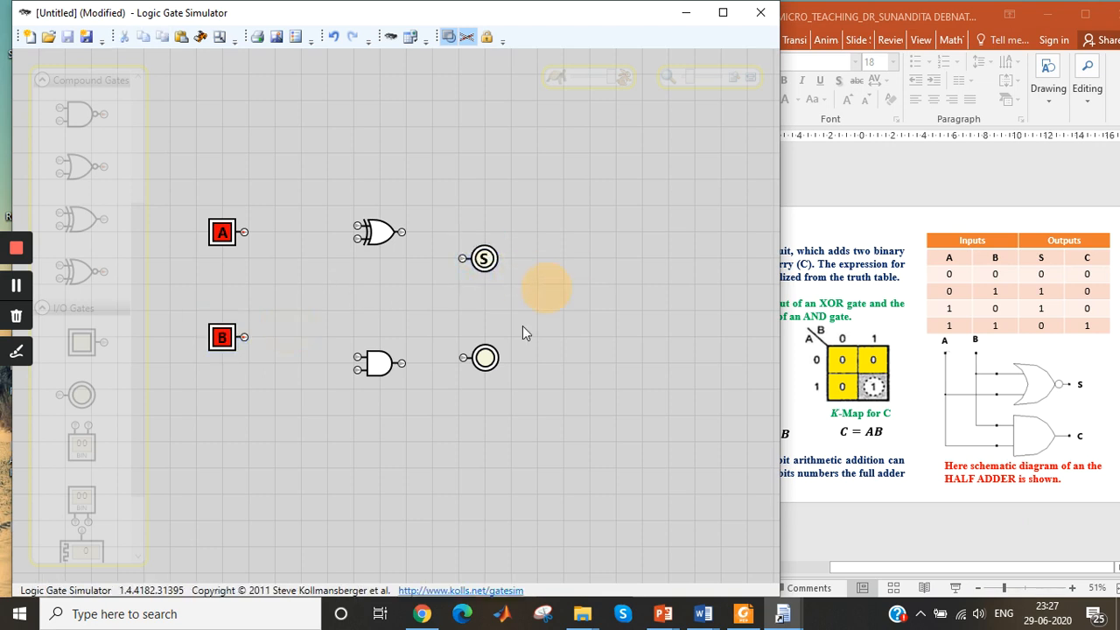
pyautogui.rightClick(484, 357)
pyautogui.click(539, 371)
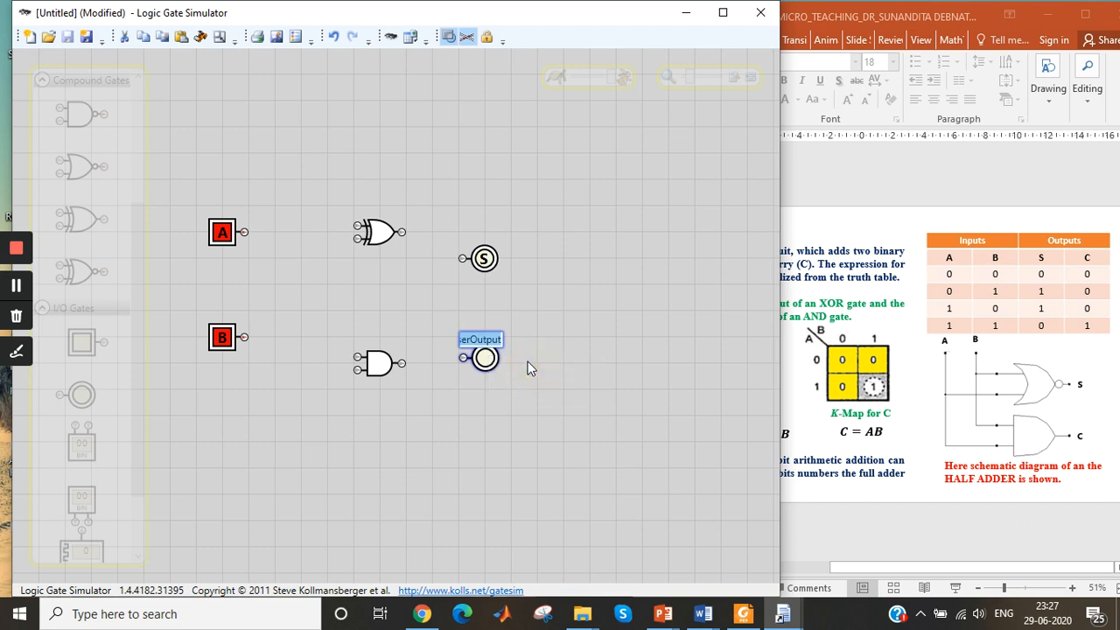
pyautogui.write('C')
pyautogui.press('Return')
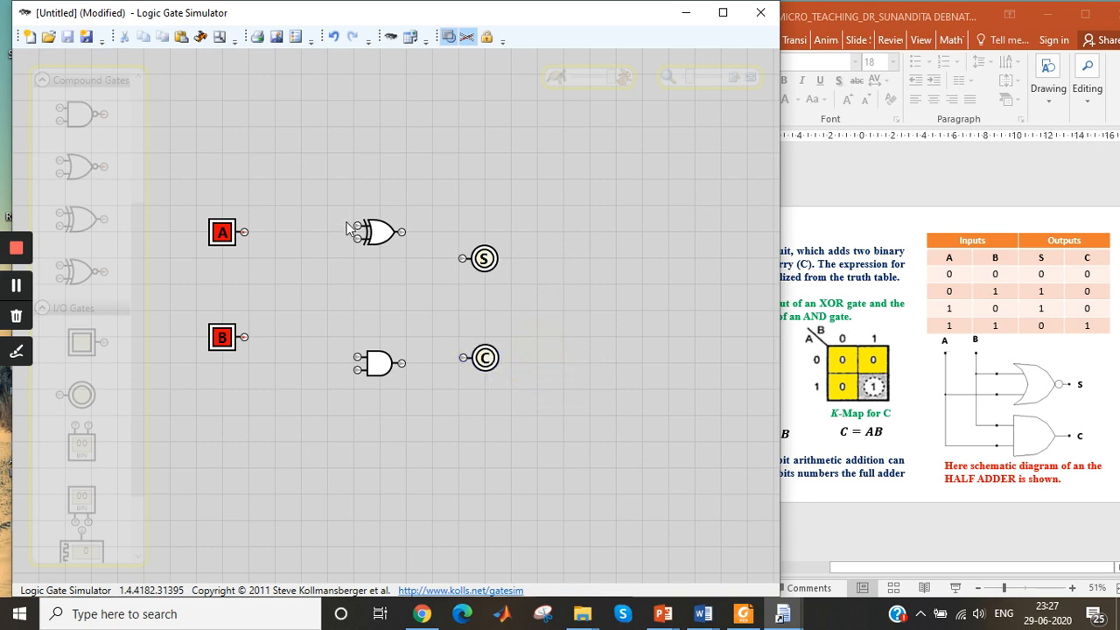
# - Wire inputs A and B to both gates, the XOR output to S and the AND output to C
pyautogui.moveTo(244, 232); pyautogui.dragTo(358, 226)
pyautogui.moveTo(244, 337); pyautogui.dragTo(462, 259)
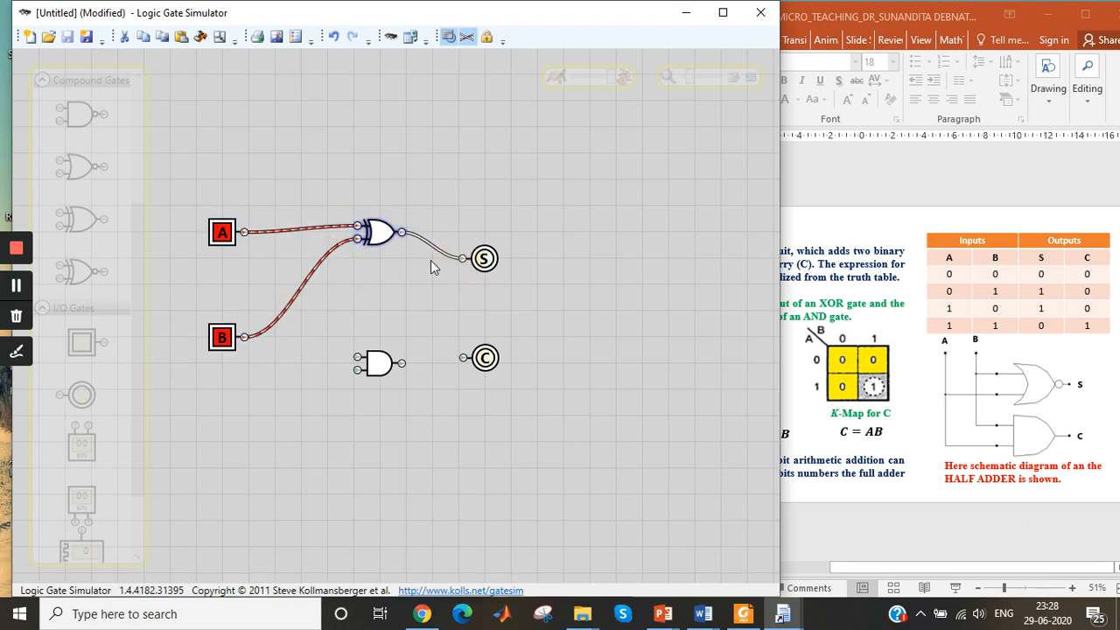
pyautogui.moveTo(244, 230); pyautogui.dragTo(359, 359)
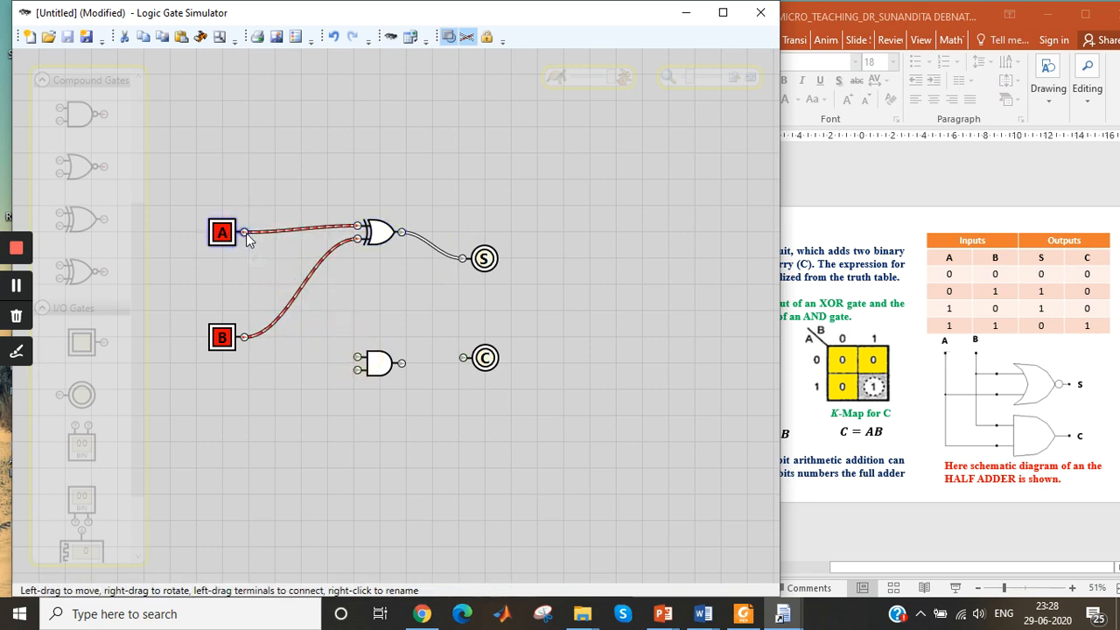
pyautogui.moveTo(245, 233); pyautogui.dragTo(358, 357)
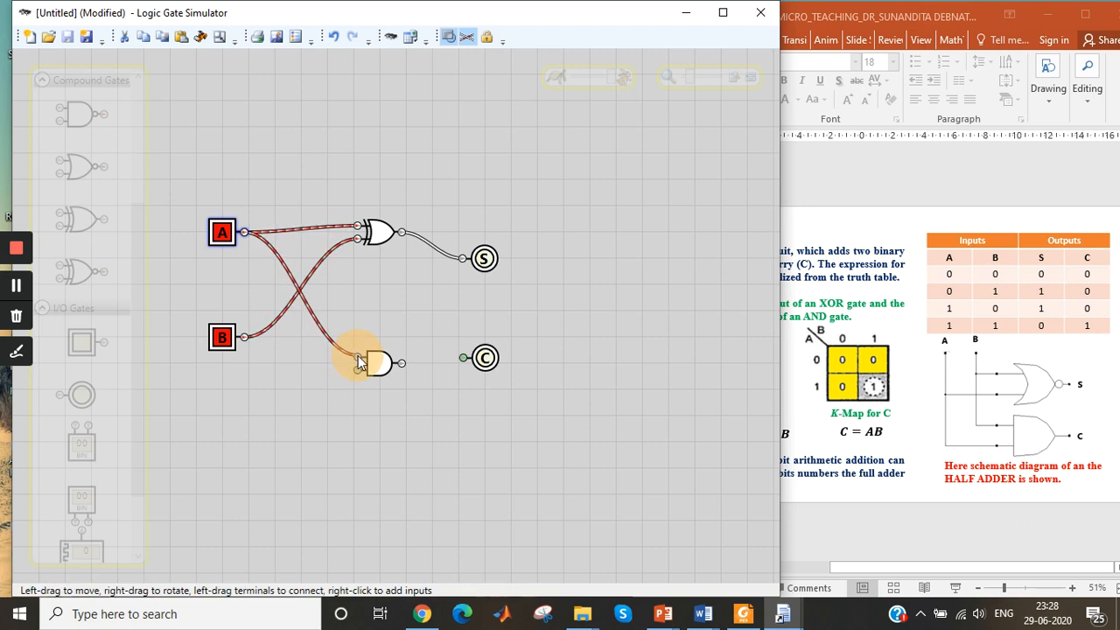
pyautogui.moveTo(244, 336); pyautogui.dragTo(355, 369)
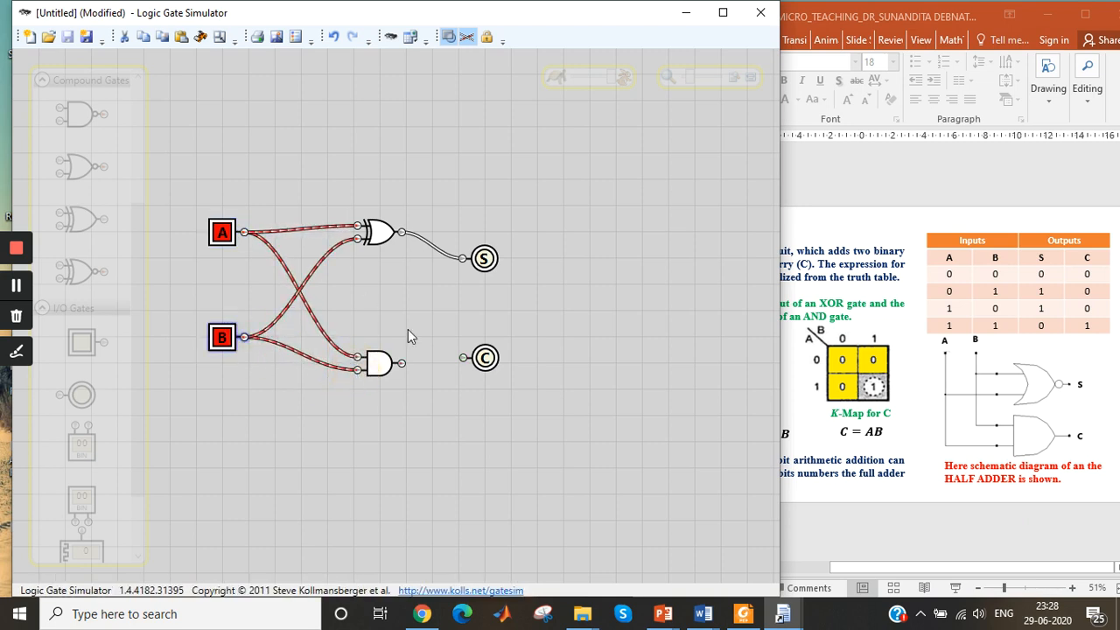
pyautogui.moveTo(401, 363)
pyautogui.mouseDown()
pyautogui.moveTo(467, 356)
pyautogui.moveTo(425, 371)
pyautogui.moveTo(470, 357)
pyautogui.moveTo(402, 363)
pyautogui.mouseUp()
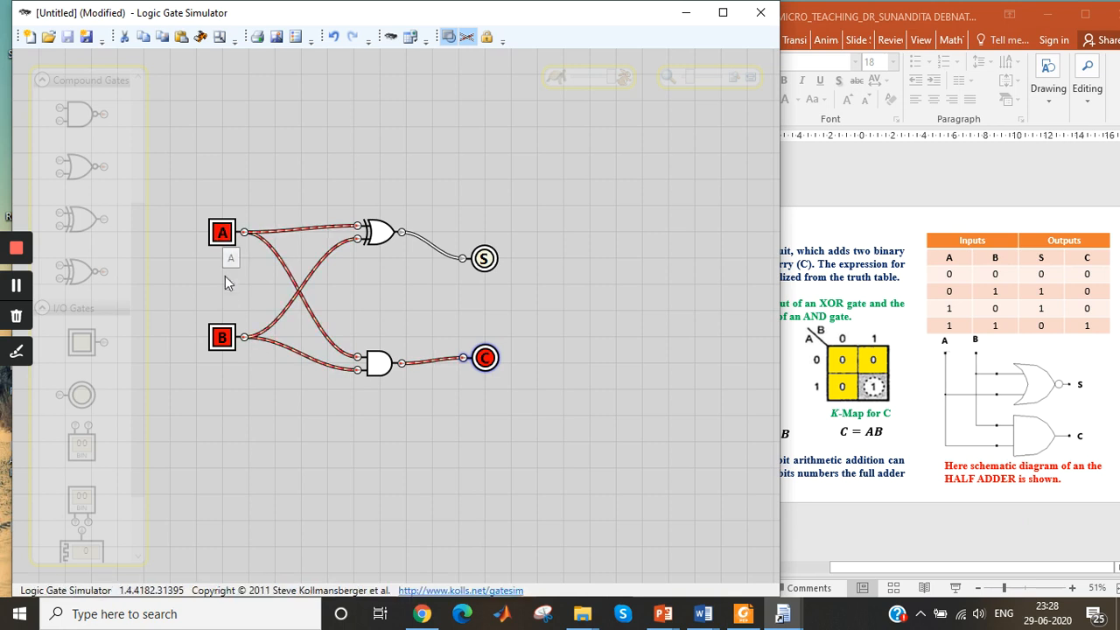
# - Switch input A off and back on to check how outputs S and C respond
pyautogui.click(221, 232)
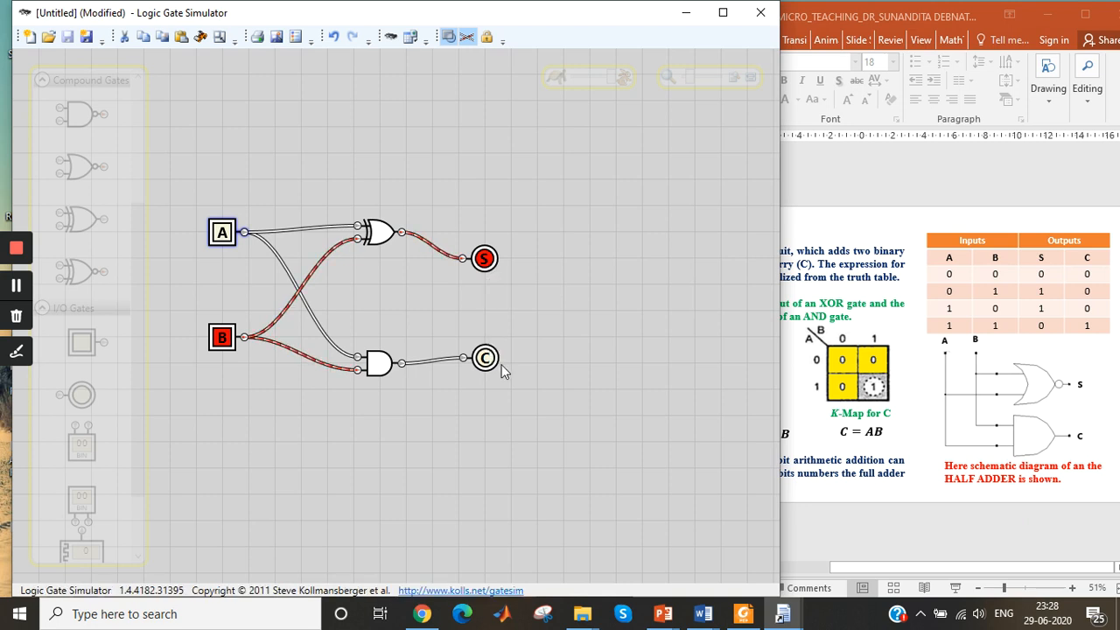
pyautogui.click(223, 233)
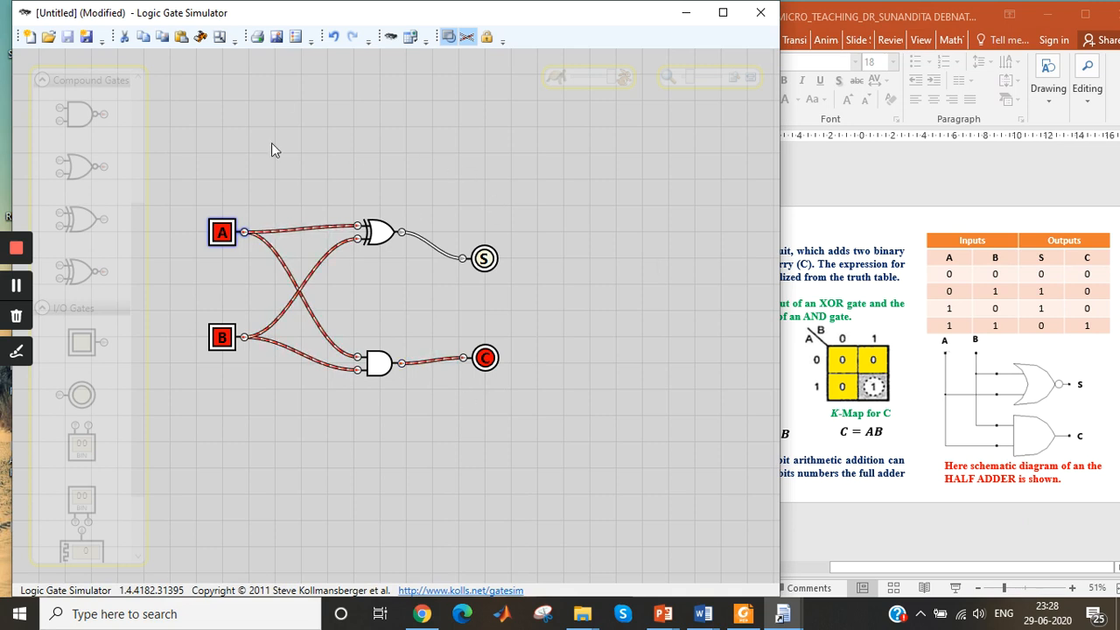
# - Open the oscilloscope, move it clear of the circuit and enlarge it to fit all four signal traces
pyautogui.click(295, 36)
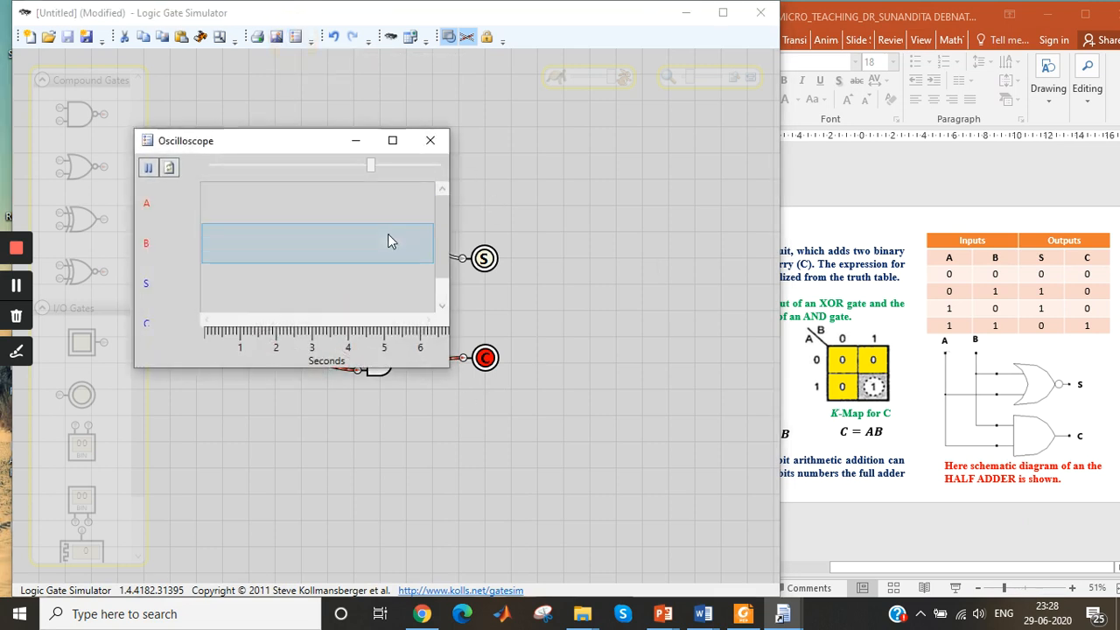
pyautogui.moveTo(283, 141); pyautogui.dragTo(752, 101)
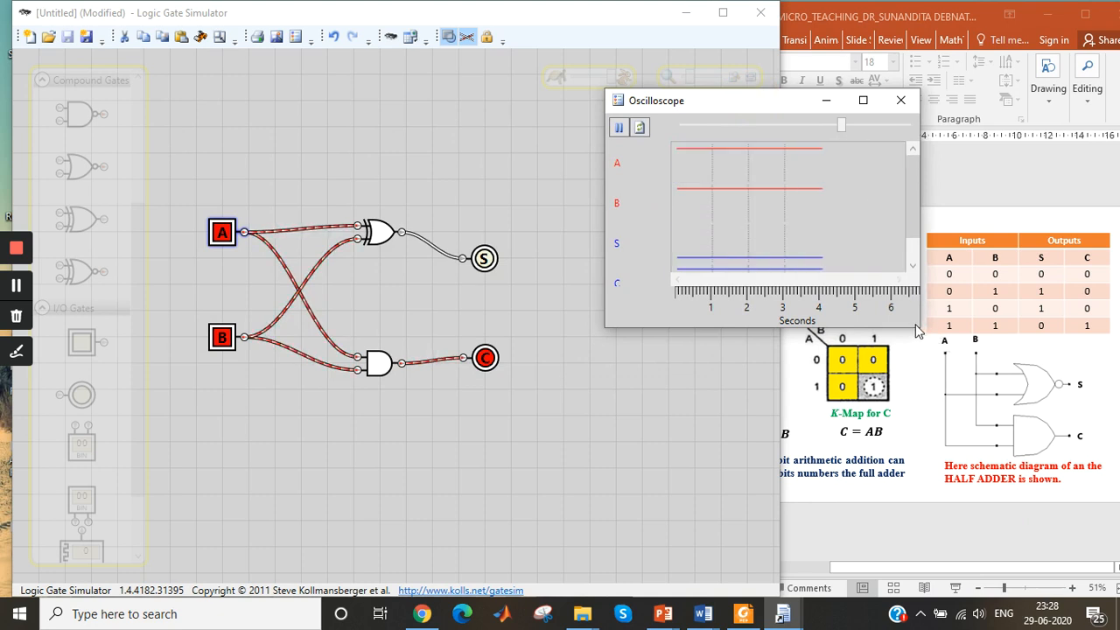
pyautogui.moveTo(679, 331); pyautogui.dragTo(680, 507)
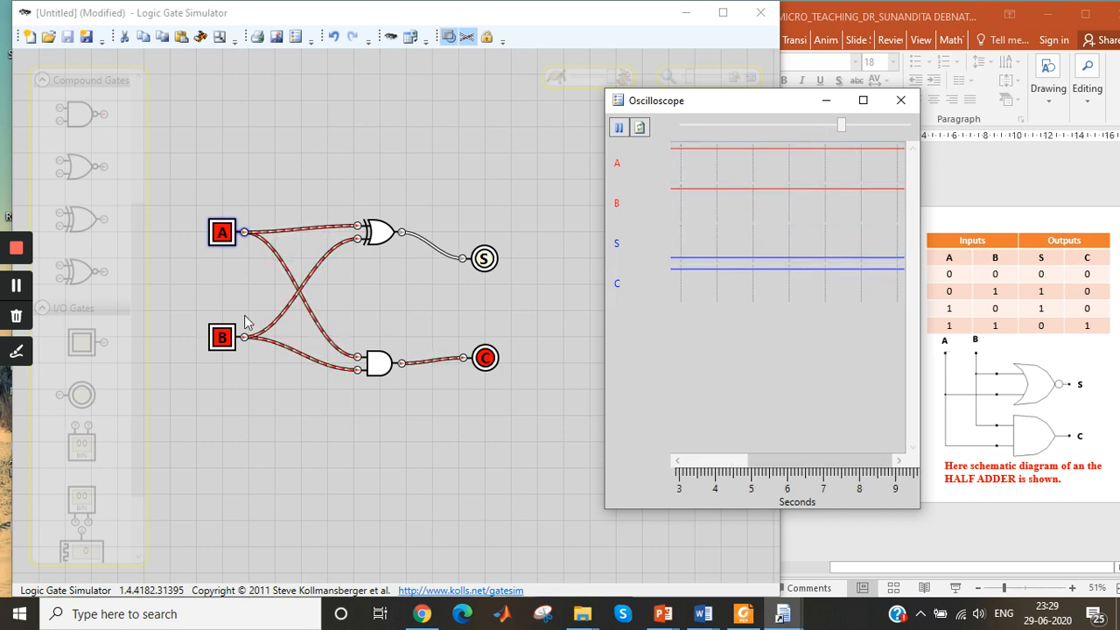
# - Switch off input B and zoom out the oscilloscope's time scale to view the signal changes
pyautogui.click(224, 335)
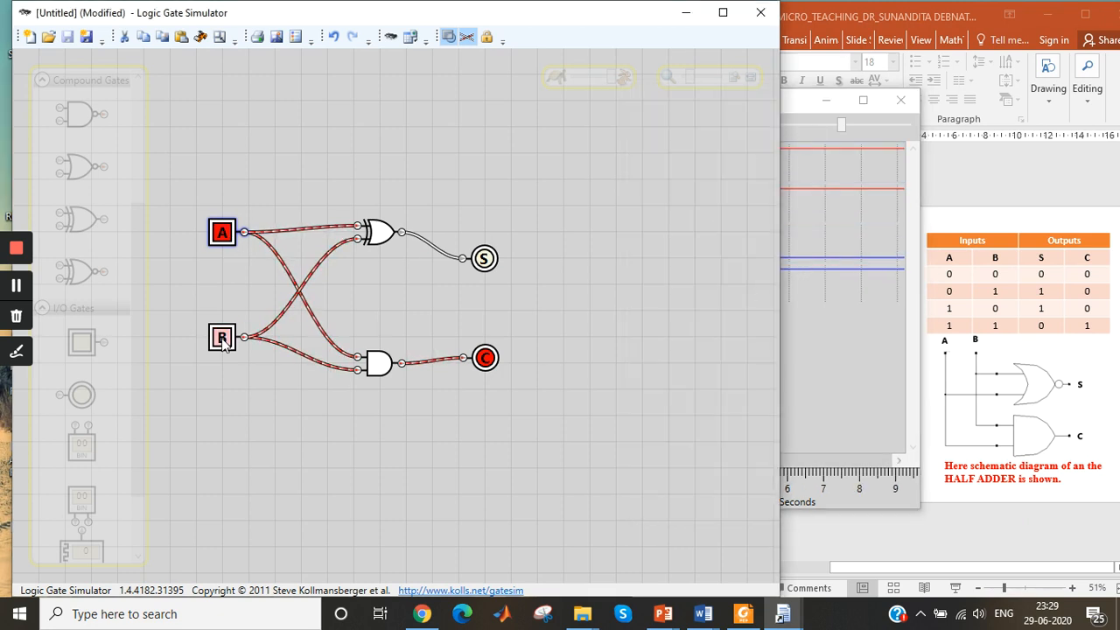
pyautogui.click(822, 324)
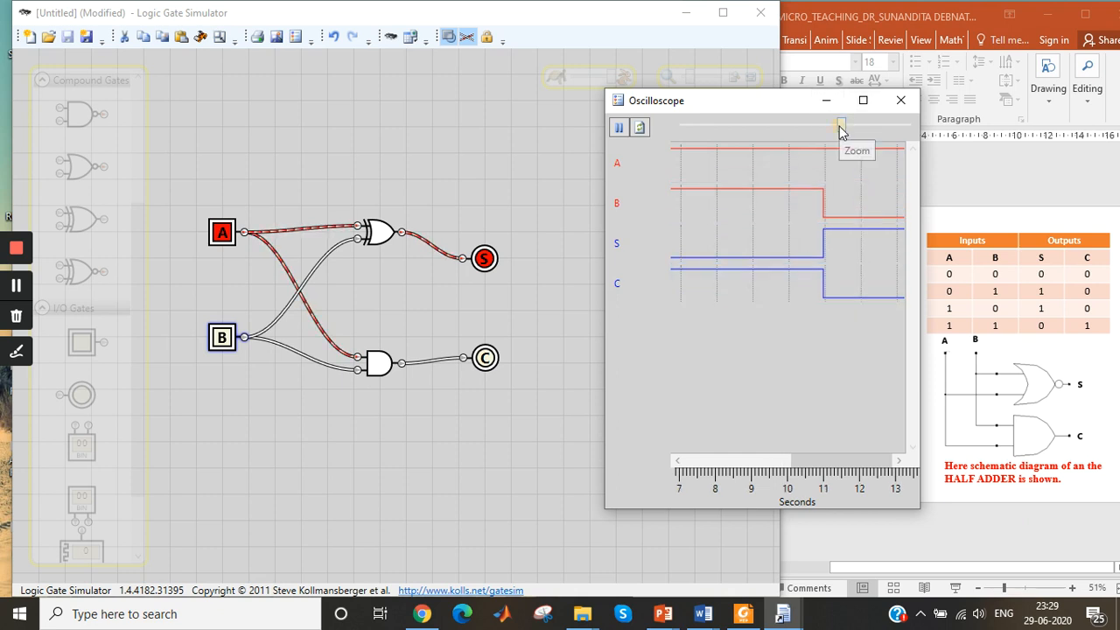
pyautogui.moveTo(837, 125); pyautogui.dragTo(796, 130)
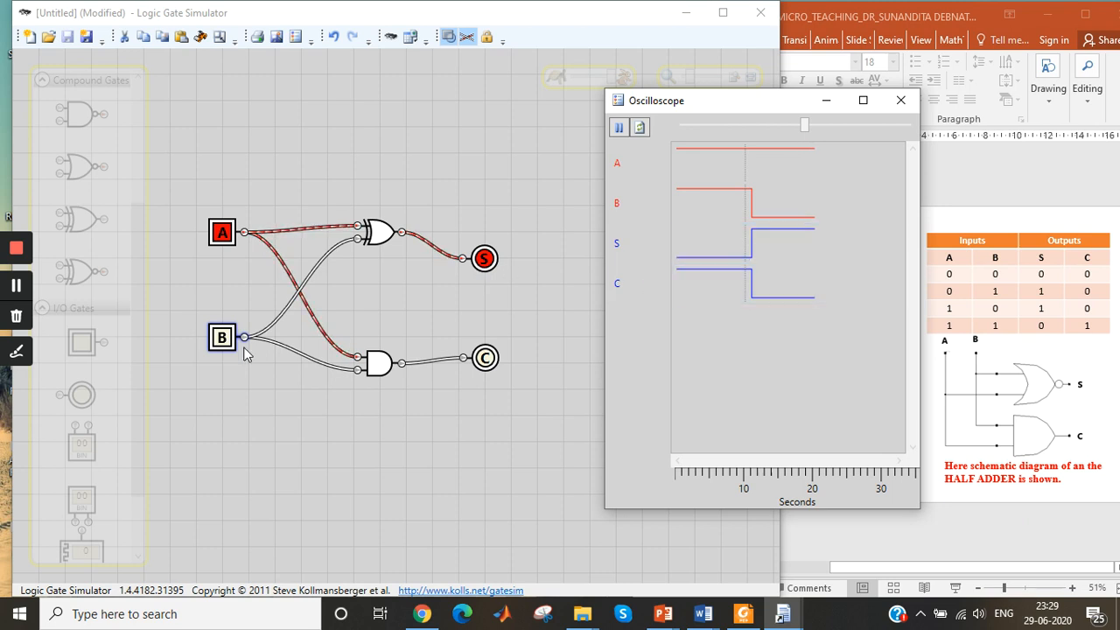
# - Switch A off, B on and A back on while checking the oscilloscope traces, then minimize the oscilloscope
pyautogui.click(221, 232)
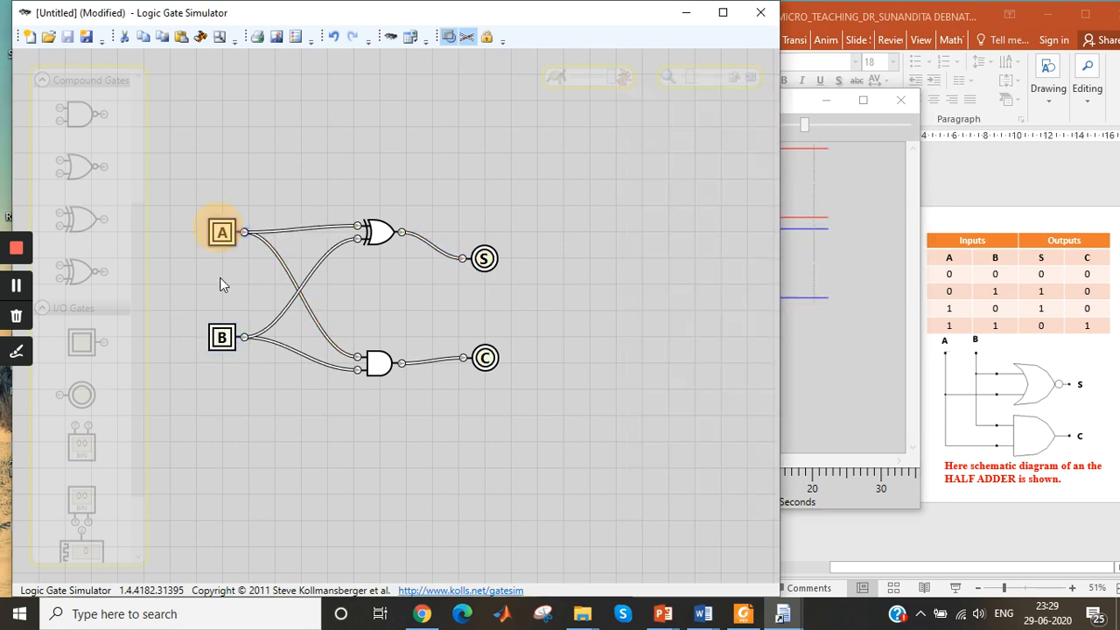
pyautogui.click(221, 337)
pyautogui.click(832, 331)
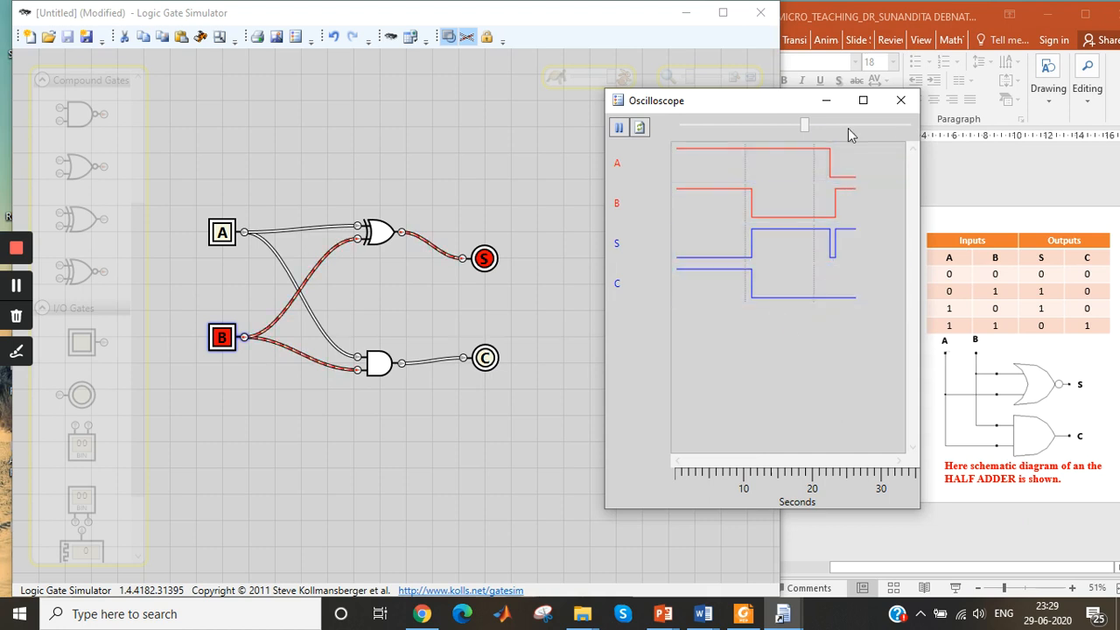
pyautogui.click(226, 234)
pyautogui.click(807, 361)
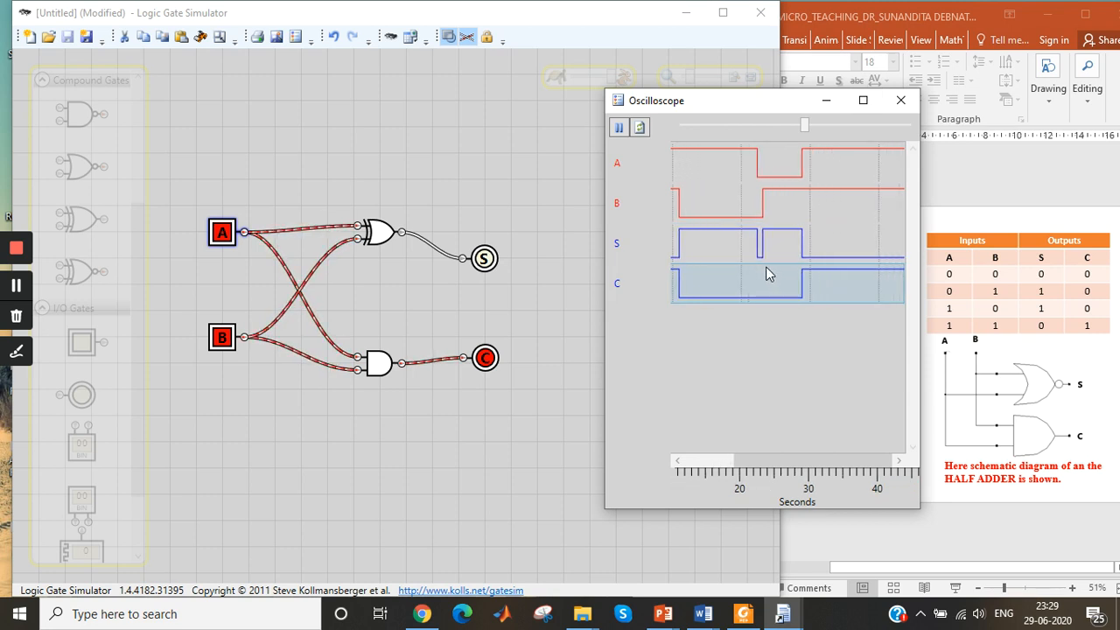
pyautogui.click(826, 102)
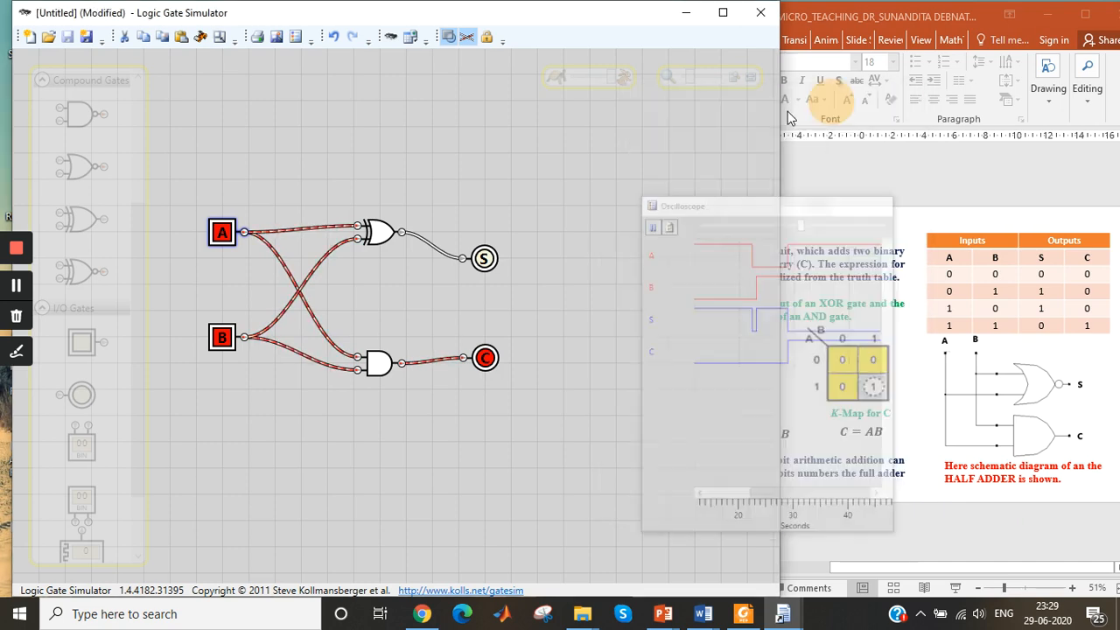
# - Save the circuit as a Gate Circuit Groups file named HALF ADDER 4
pyautogui.click(86, 37)
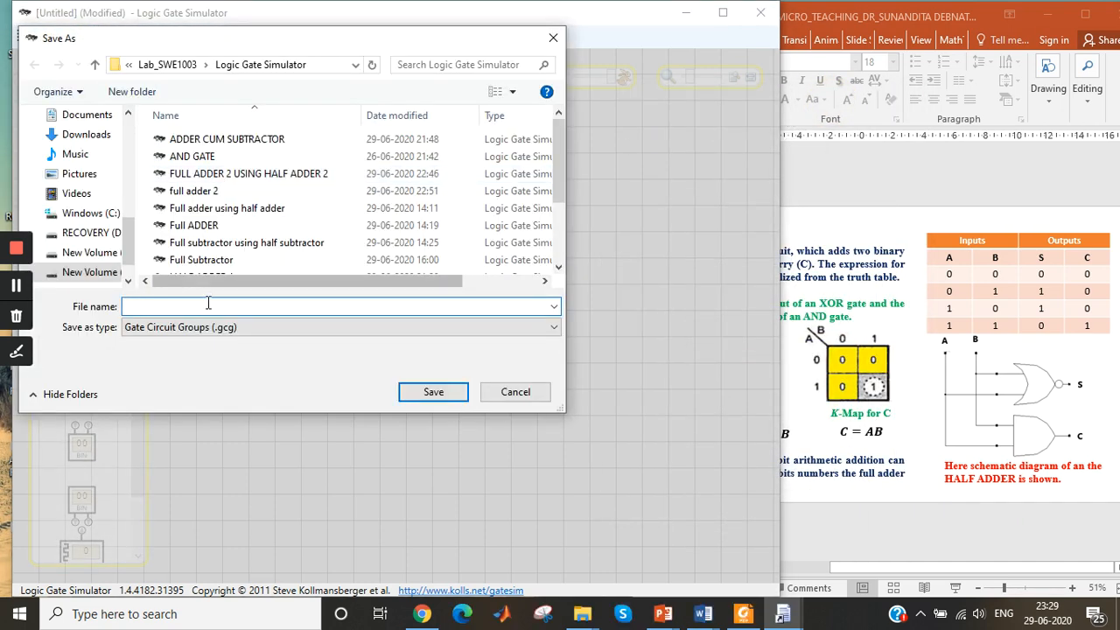
pyautogui.write('HA')
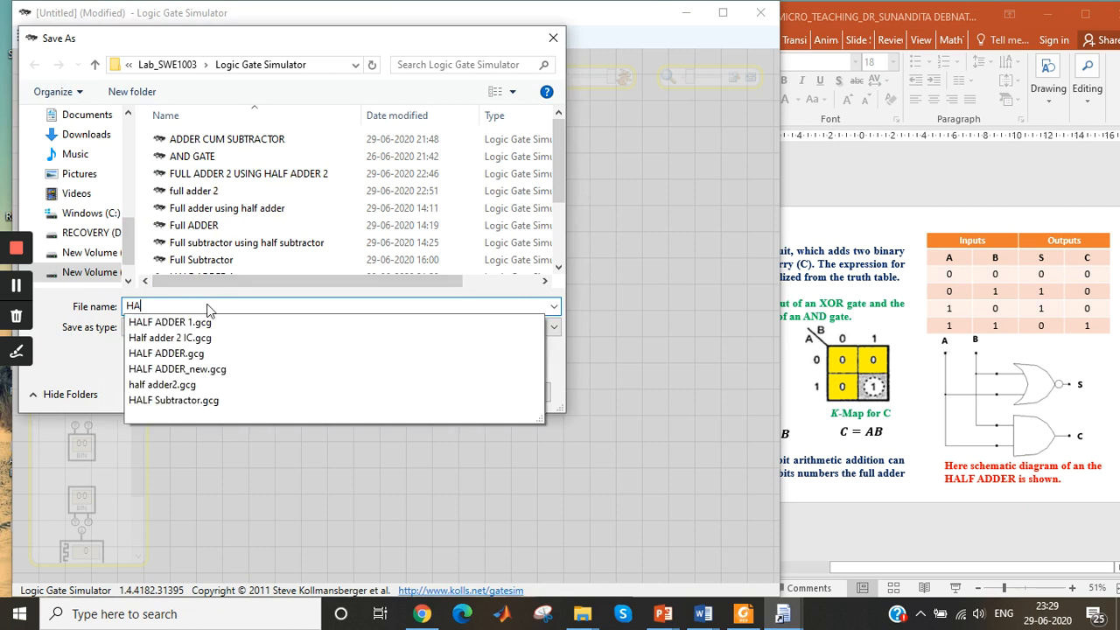
pyautogui.write('LF ADDER ')
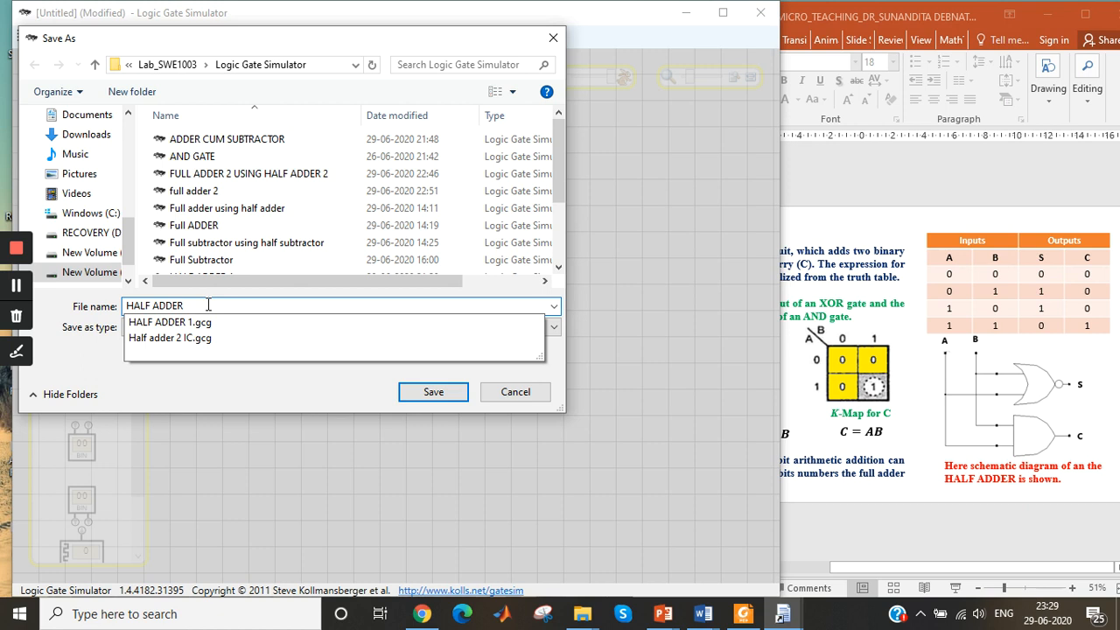
pyautogui.write('4')
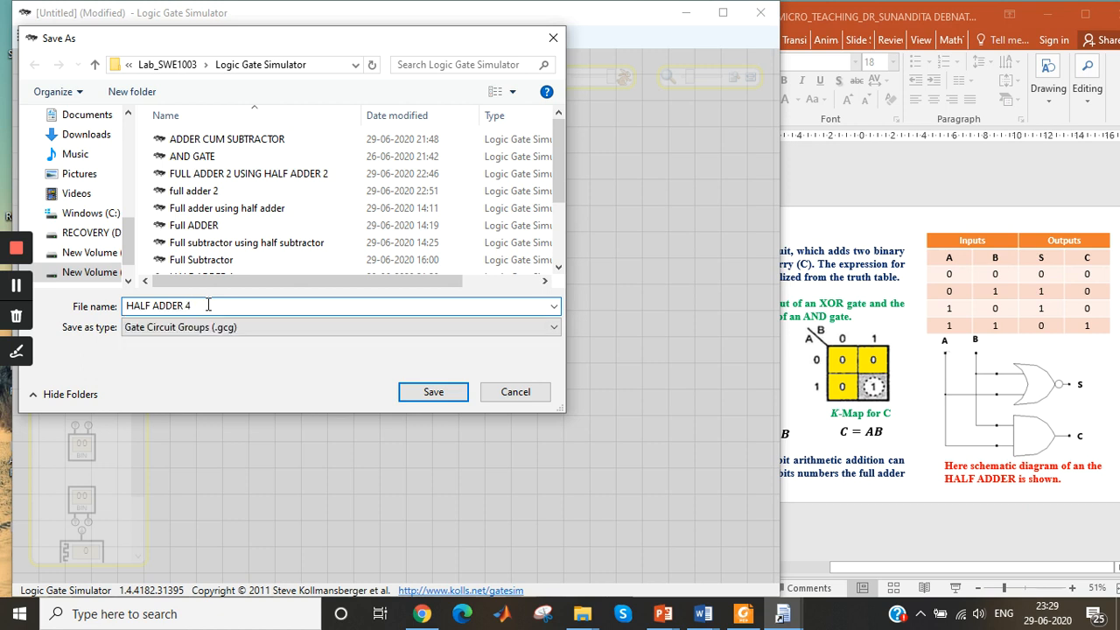
pyautogui.click(435, 395)
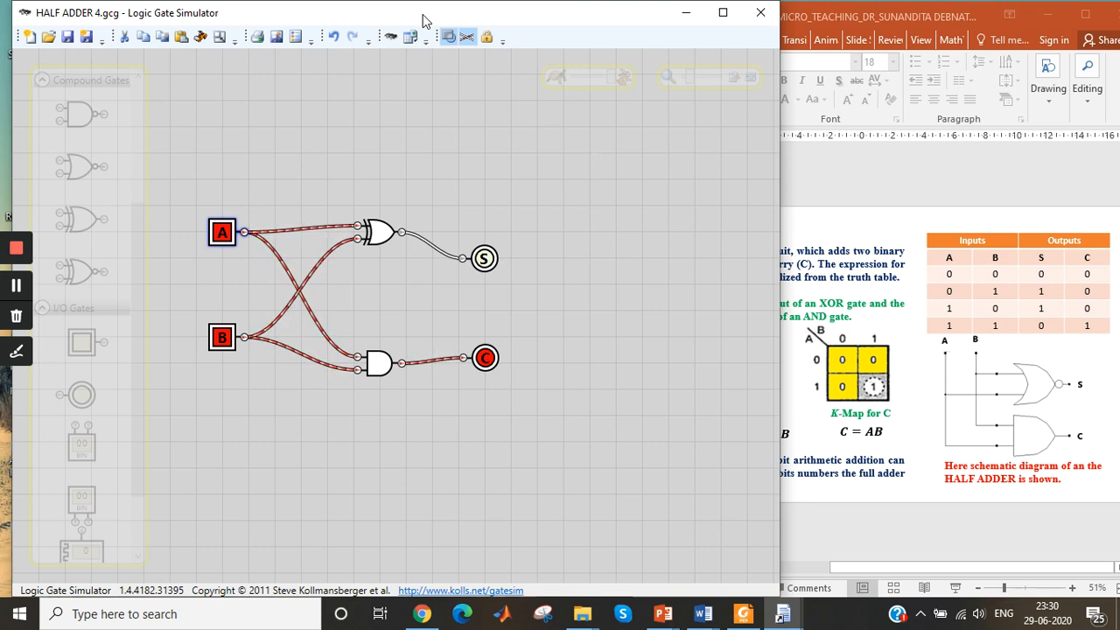
# - Create an IC from the half adder circuit and name the new user gate HALF ADDER 4
pyautogui.click(391, 39)
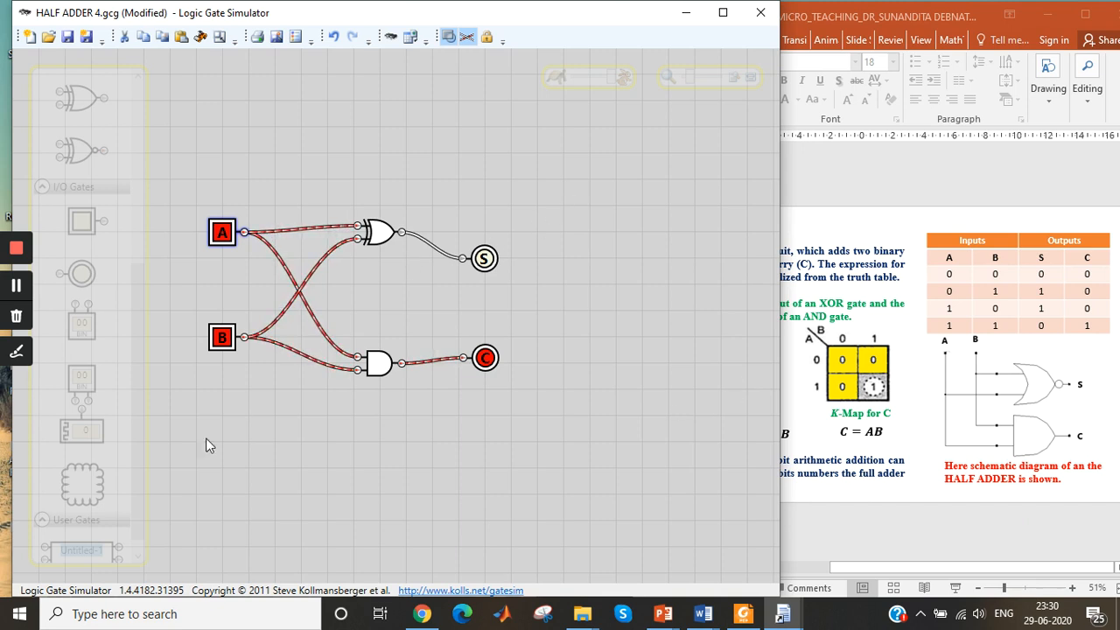
pyautogui.moveTo(142, 471); pyautogui.dragTo(141, 507)
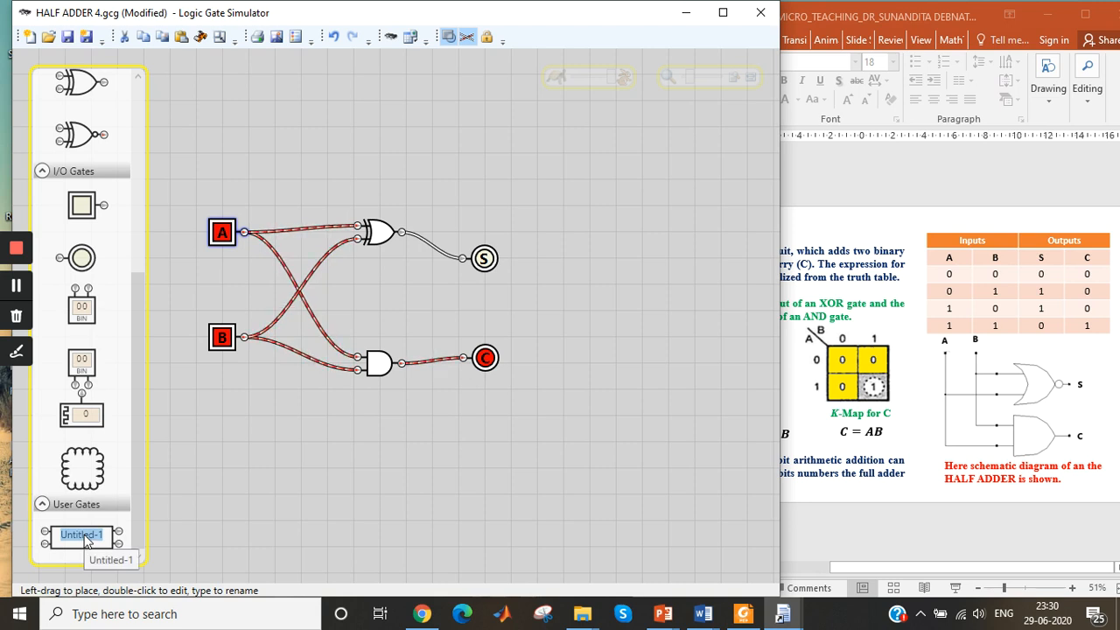
pyautogui.press('Right')
pyautogui.press('Right')
pyautogui.press('Right')
pyautogui.press('Right')
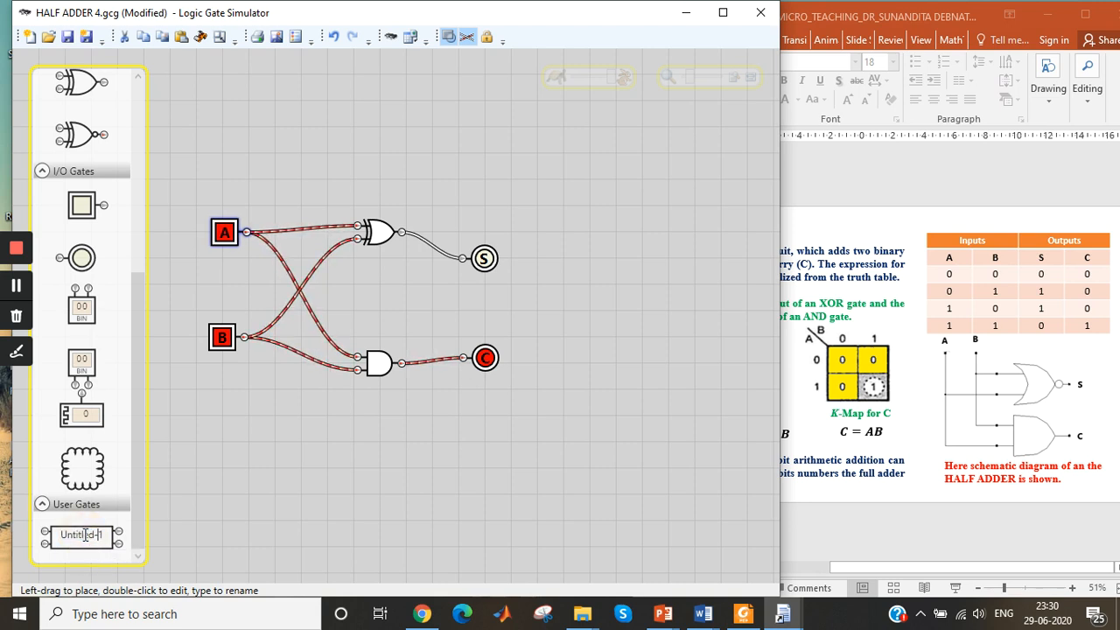
pyautogui.press('BackSpace')
pyautogui.press('BackSpace')
pyautogui.press('BackSpace')
pyautogui.press('BackSpace')
pyautogui.press('BackSpace')
pyautogui.press('BackSpace')
pyautogui.press('BackSpace')
pyautogui.press('BackSpace')
pyautogui.press('BackSpace')
pyautogui.press('BackSpace')
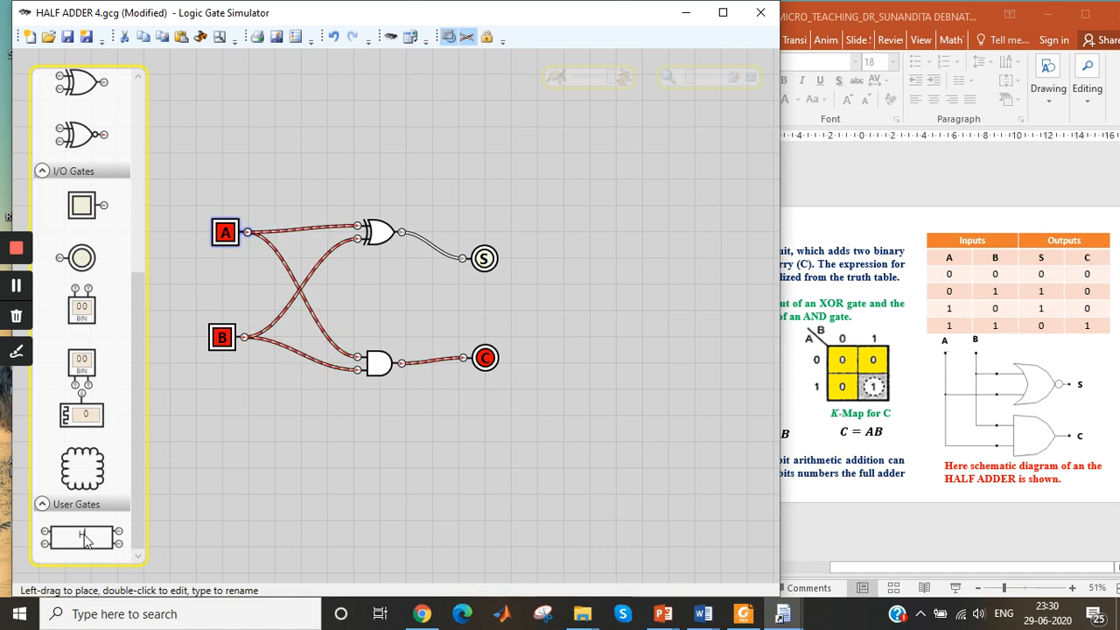
pyautogui.write('HALF ADDER 4')
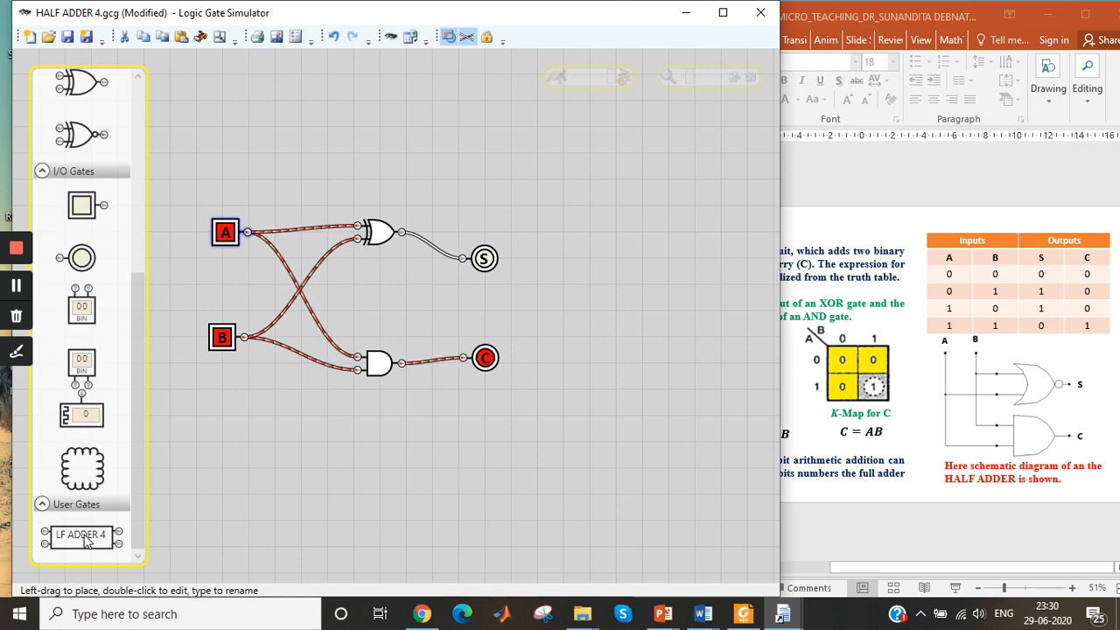
pyautogui.click(210, 462)
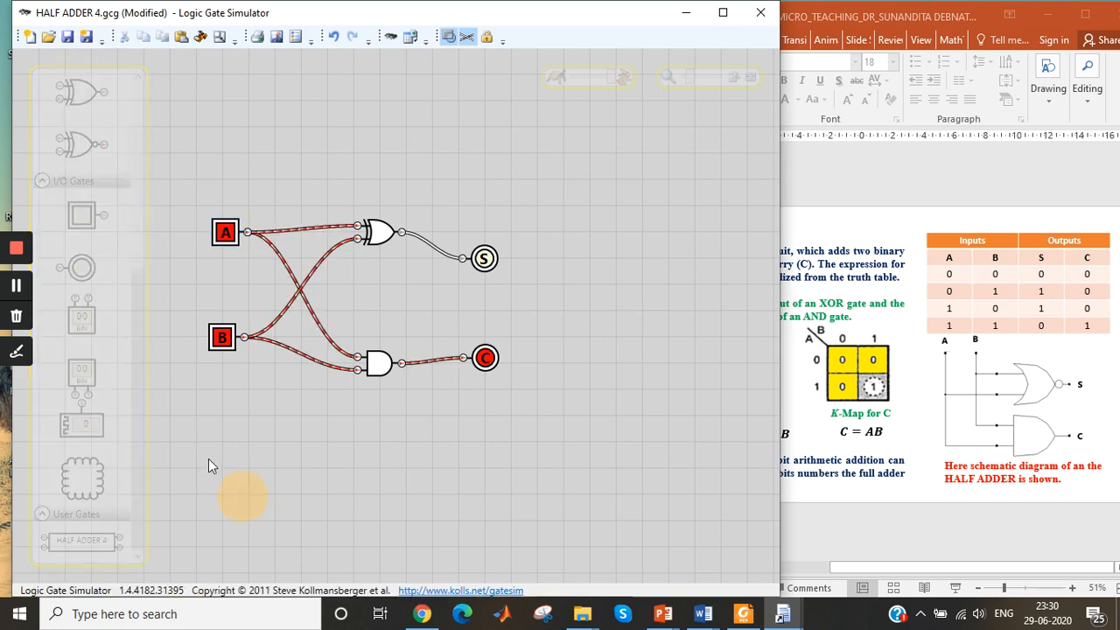
# - Save the circuit together with its IC under the new file name HALF ADDER 4 IC
pyautogui.click(85, 38)
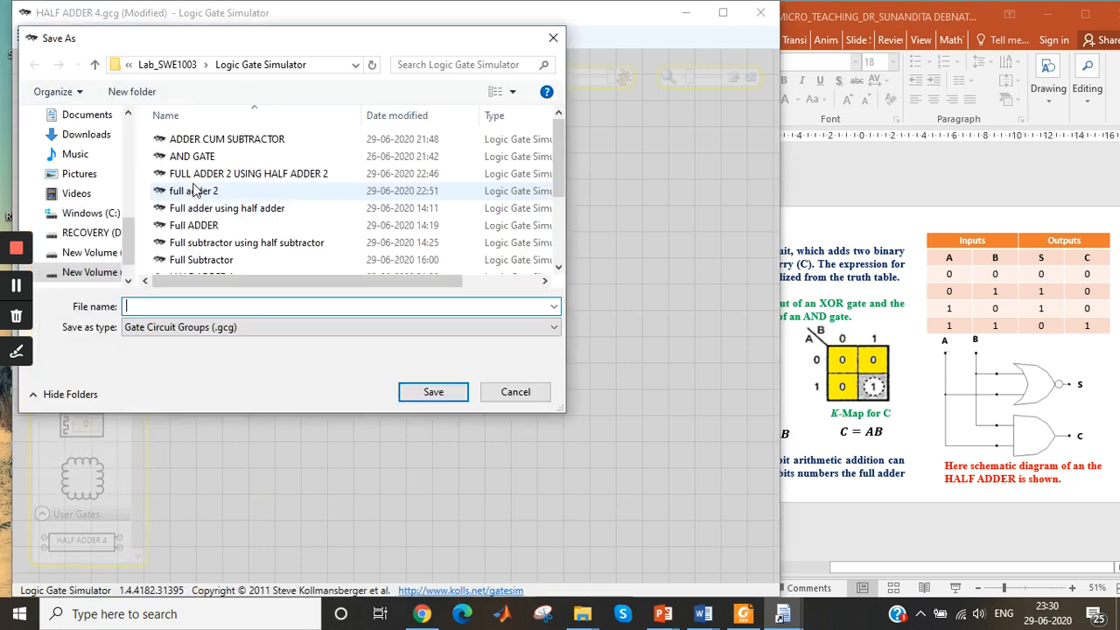
pyautogui.write('H')
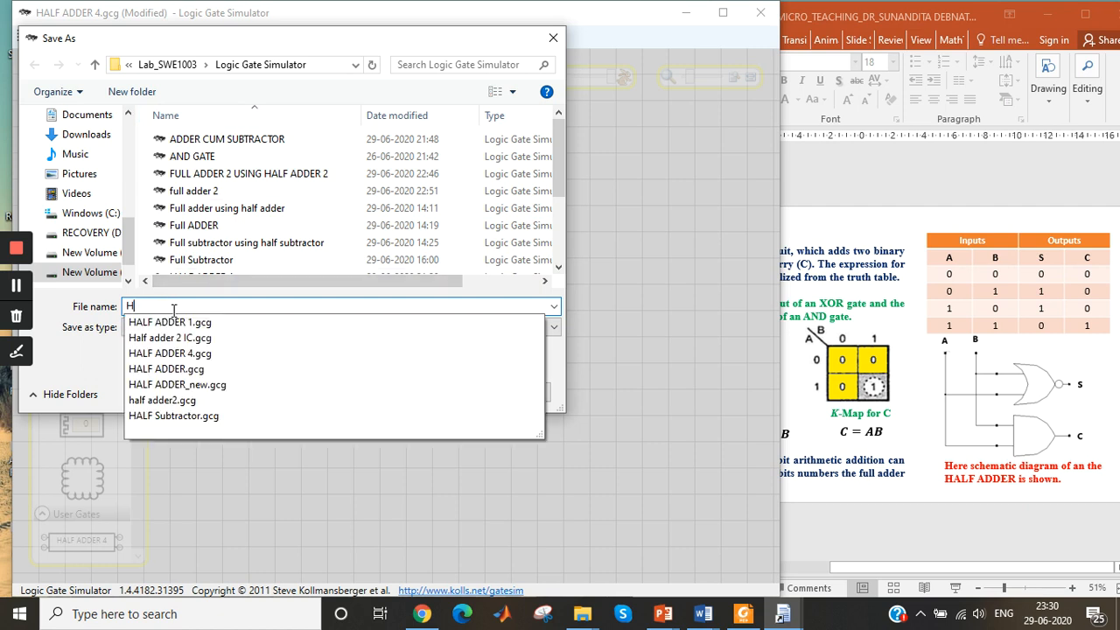
pyautogui.write('ALF ADDER')
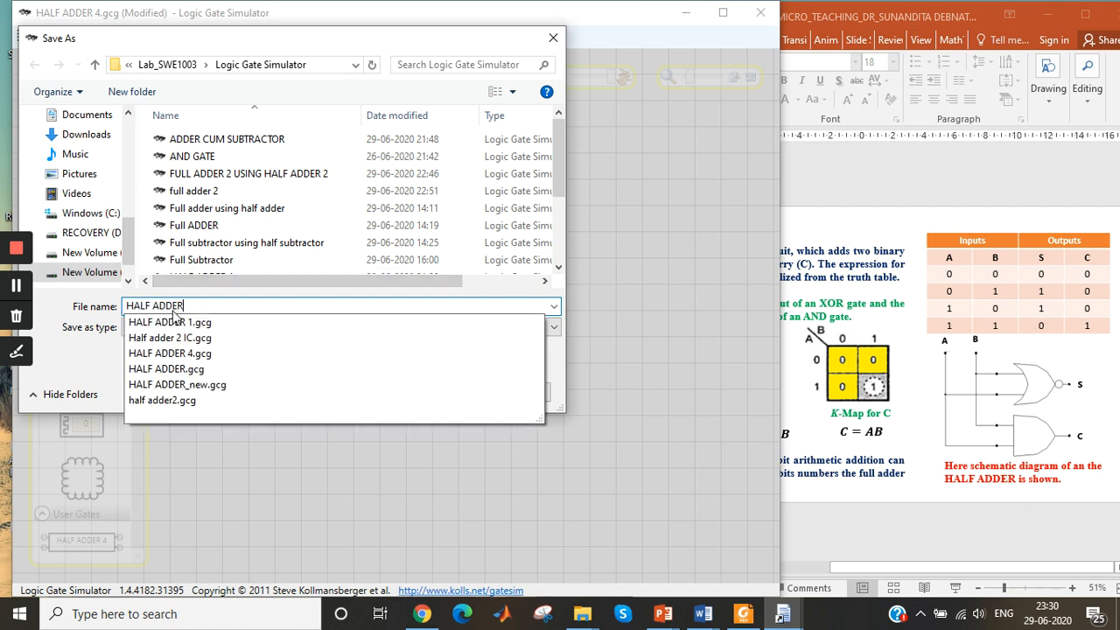
pyautogui.write(' 2')
pyautogui.press('BackSpace')
pyautogui.write('4 IC')
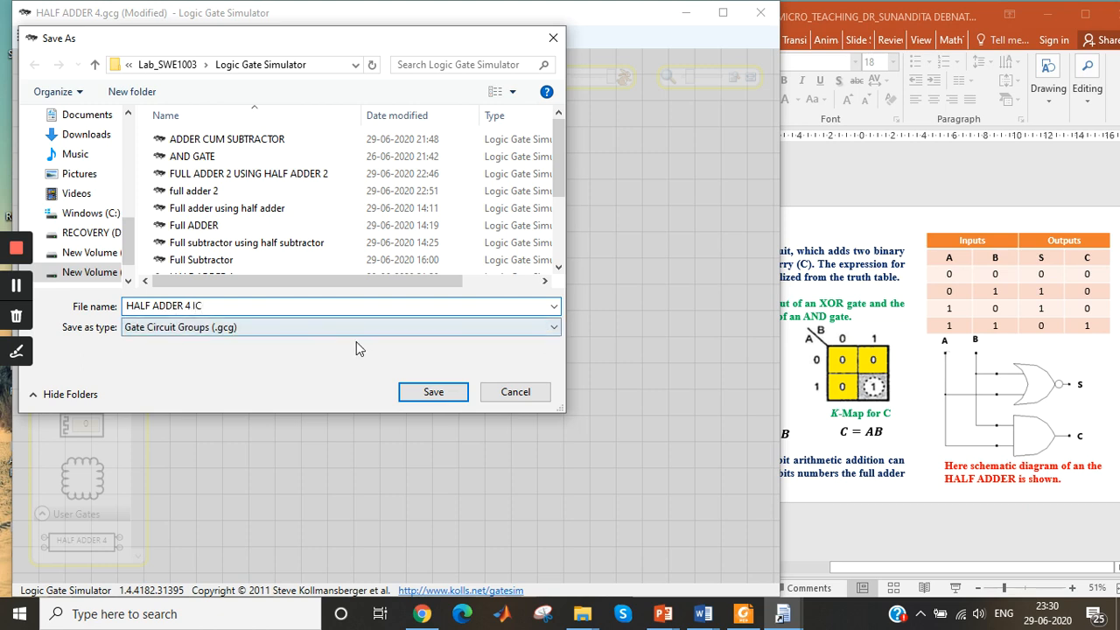
pyautogui.click(428, 395)
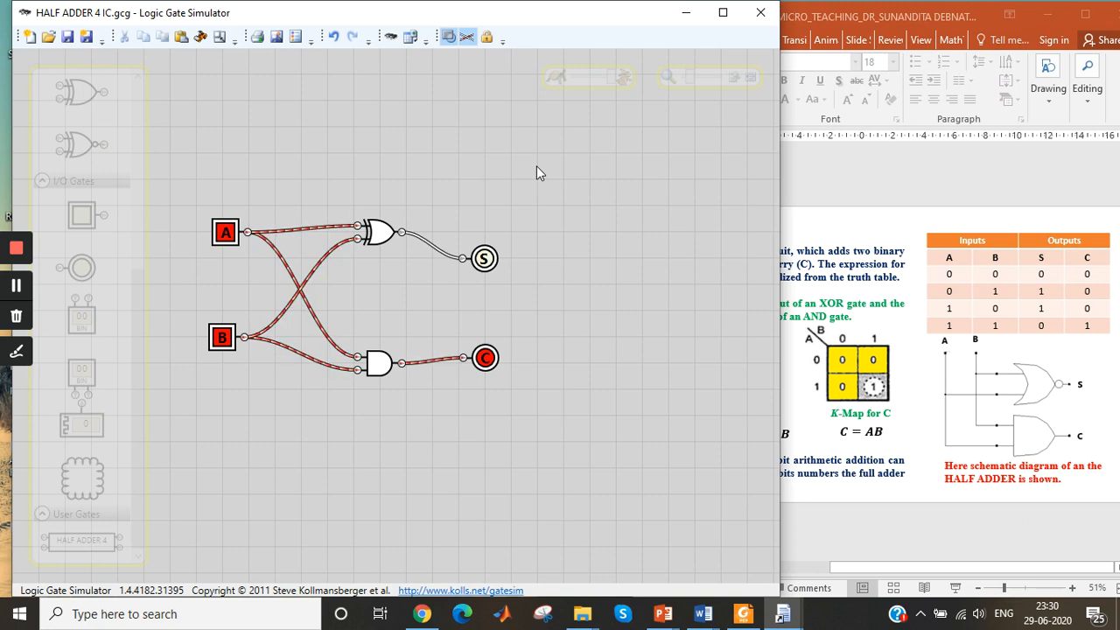
# - Start a new circuit and import the user gate from the HALF ADDER 4 IC file, listing all file types
pyautogui.click(29, 36)
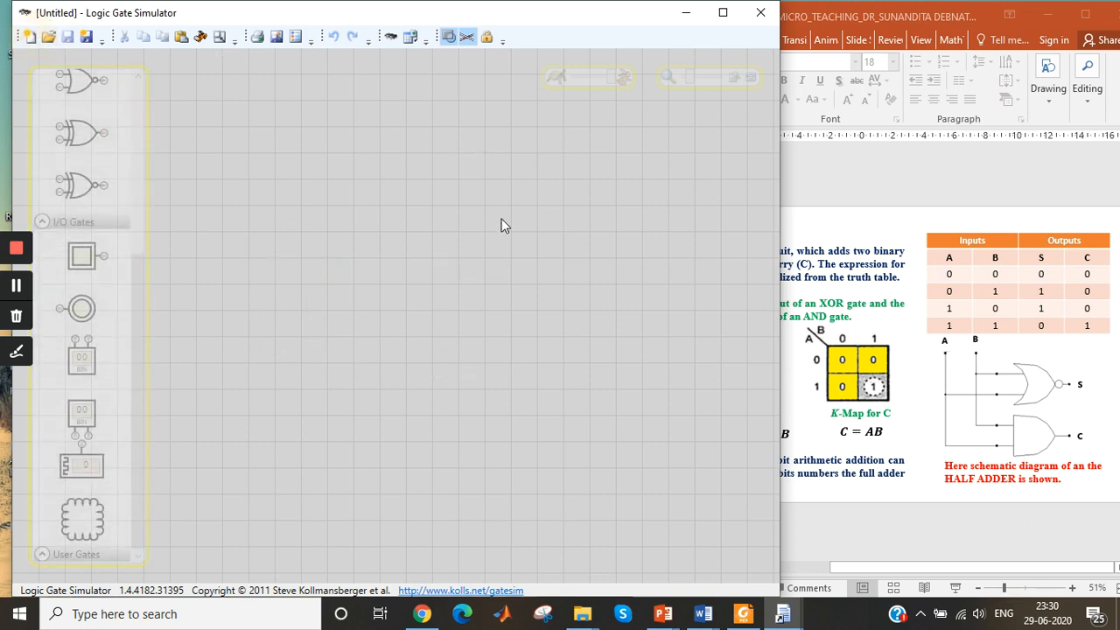
pyautogui.click(409, 37)
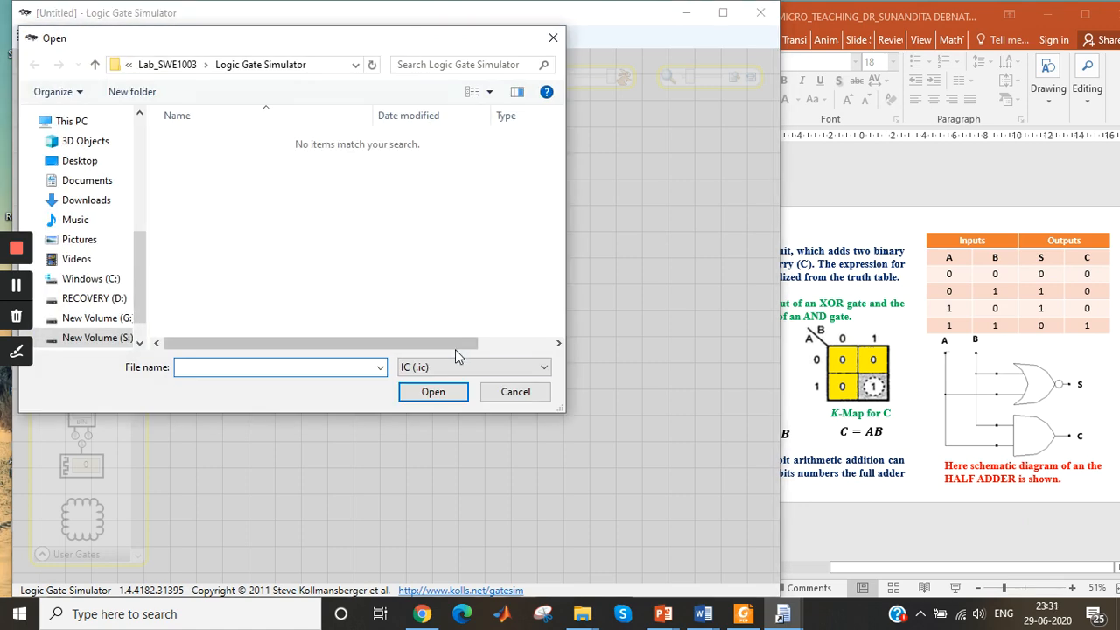
pyautogui.click(456, 367)
pyautogui.click(456, 391)
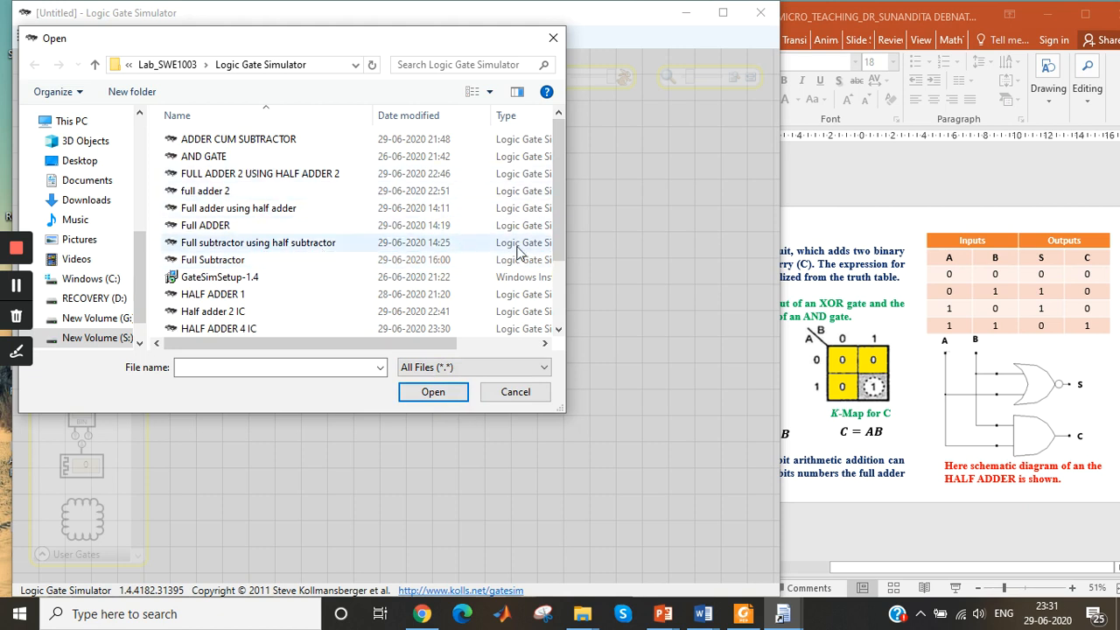
pyautogui.scroll(-1, 563, 253)
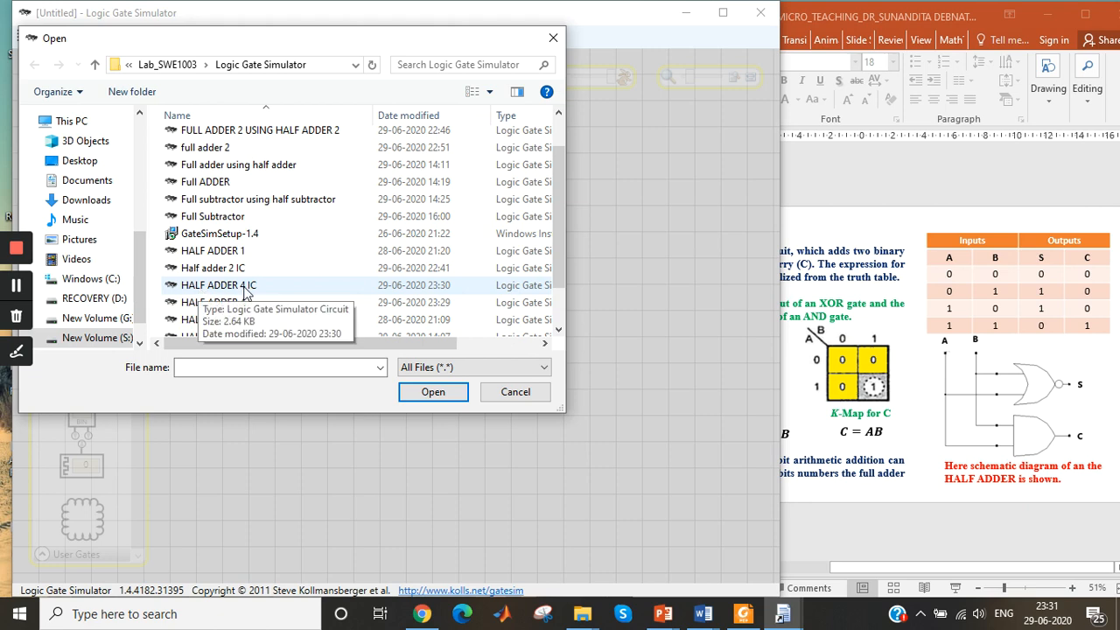
pyautogui.click(206, 292)
pyautogui.click(418, 394)
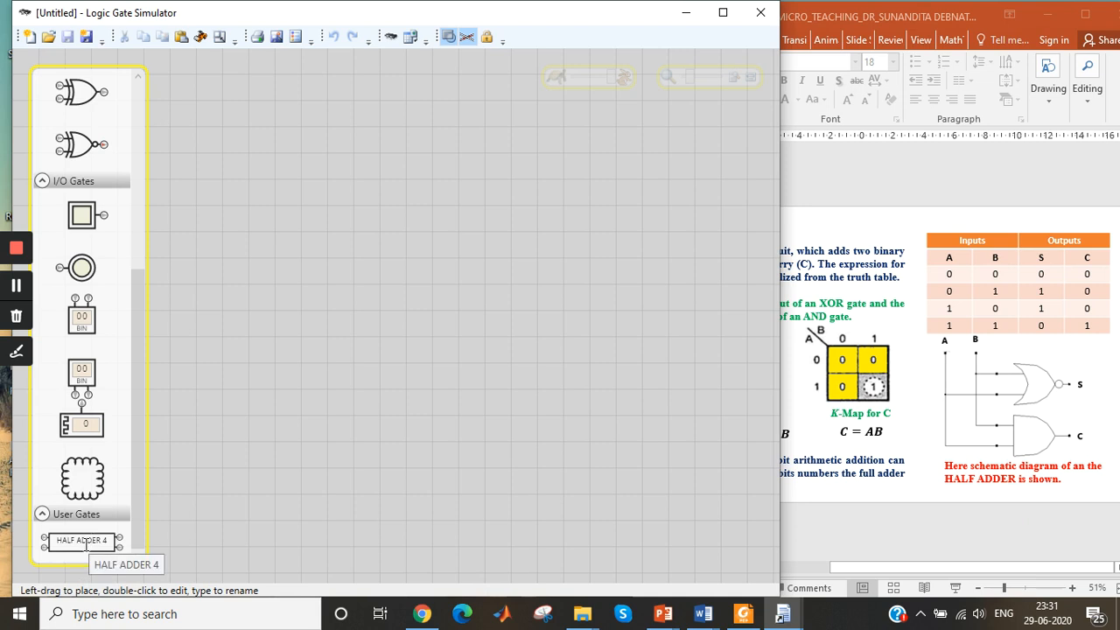
# - Place two HALF ADDER 4 blocks side by side on the canvas, consulting the full adder schematic on slide 5 in PowerPoint
pyautogui.moveTo(84, 542); pyautogui.dragTo(304, 314)
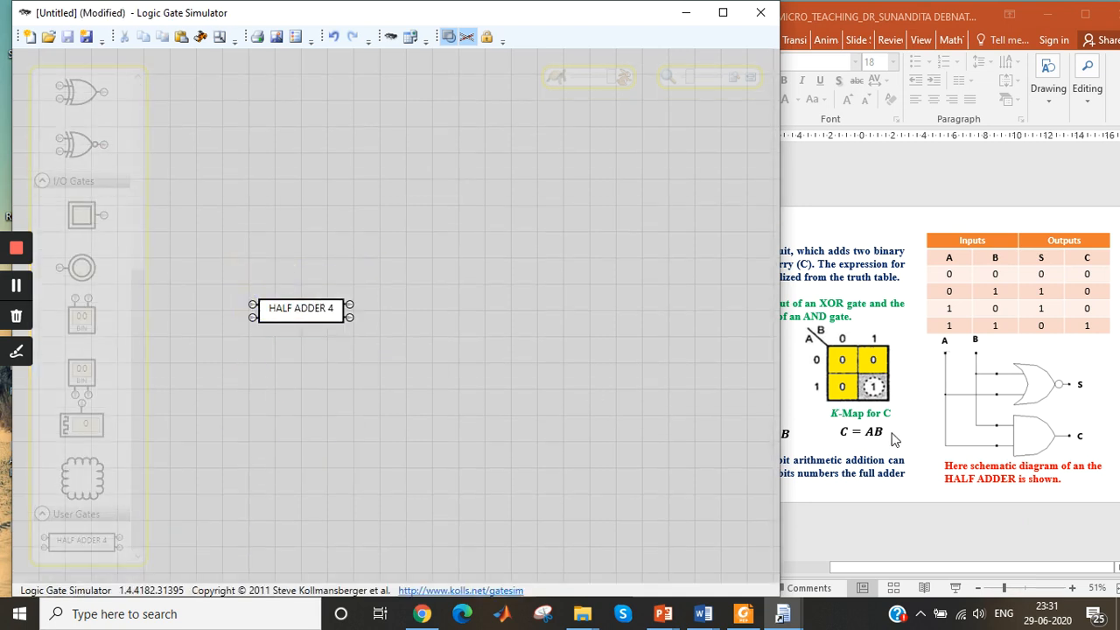
pyautogui.click(932, 431)
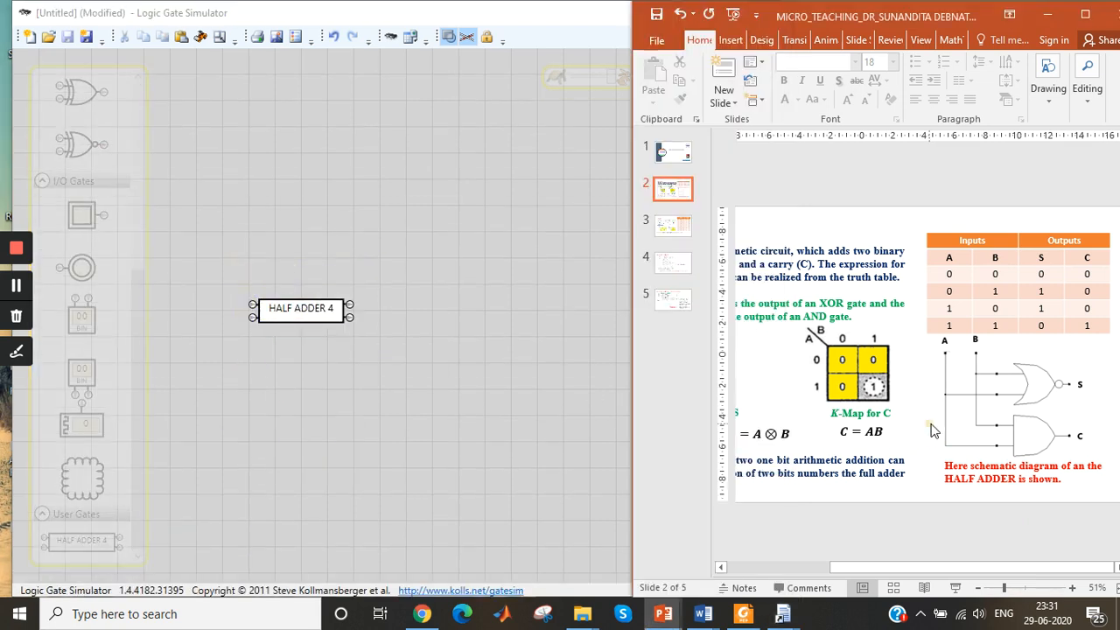
pyautogui.click(674, 301)
pyautogui.moveTo(919, 567); pyautogui.dragTo(845, 567)
pyautogui.click(291, 318)
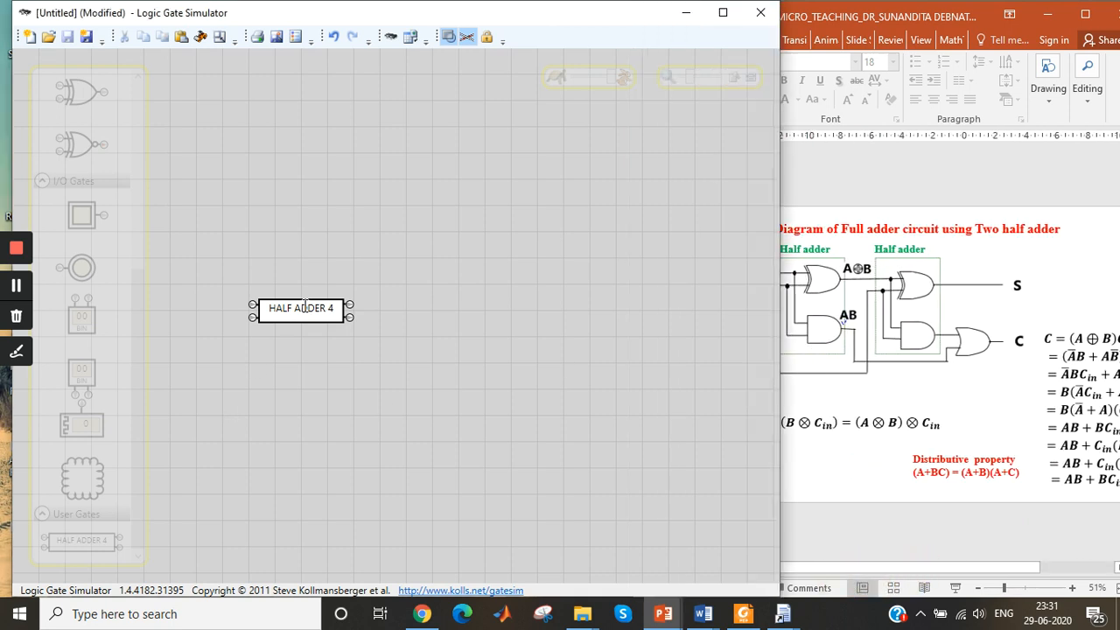
pyautogui.moveTo(82, 540); pyautogui.dragTo(421, 292)
# - Check the carry gate in the PowerPoint schematic and place an OR gate below and beyond the second half adder
pyautogui.click(963, 383)
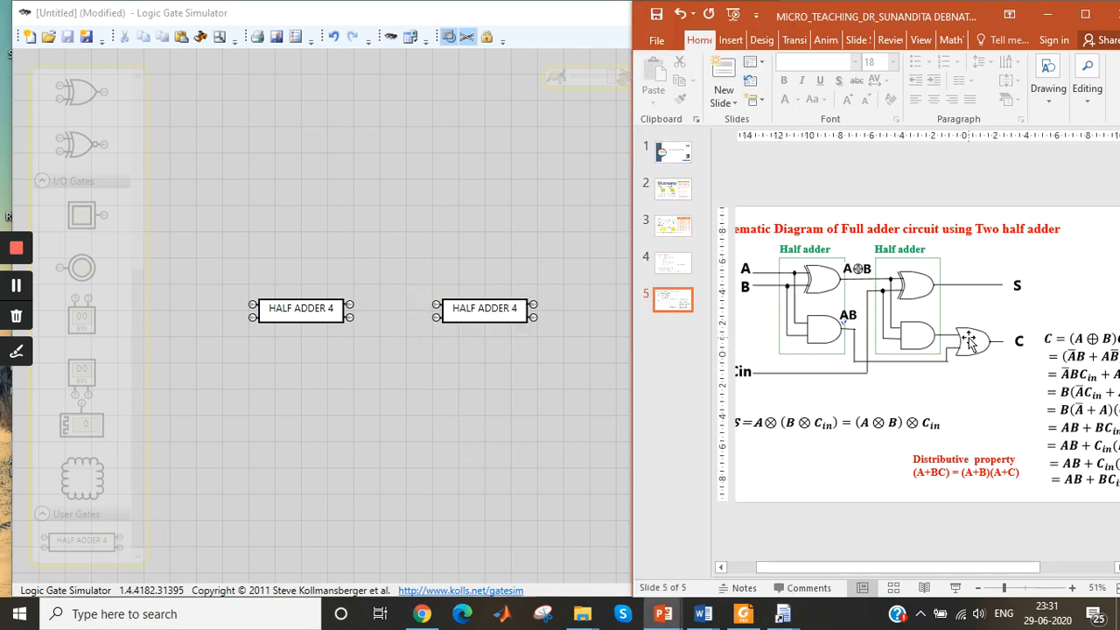
pyautogui.scroll(5, 93, 203)
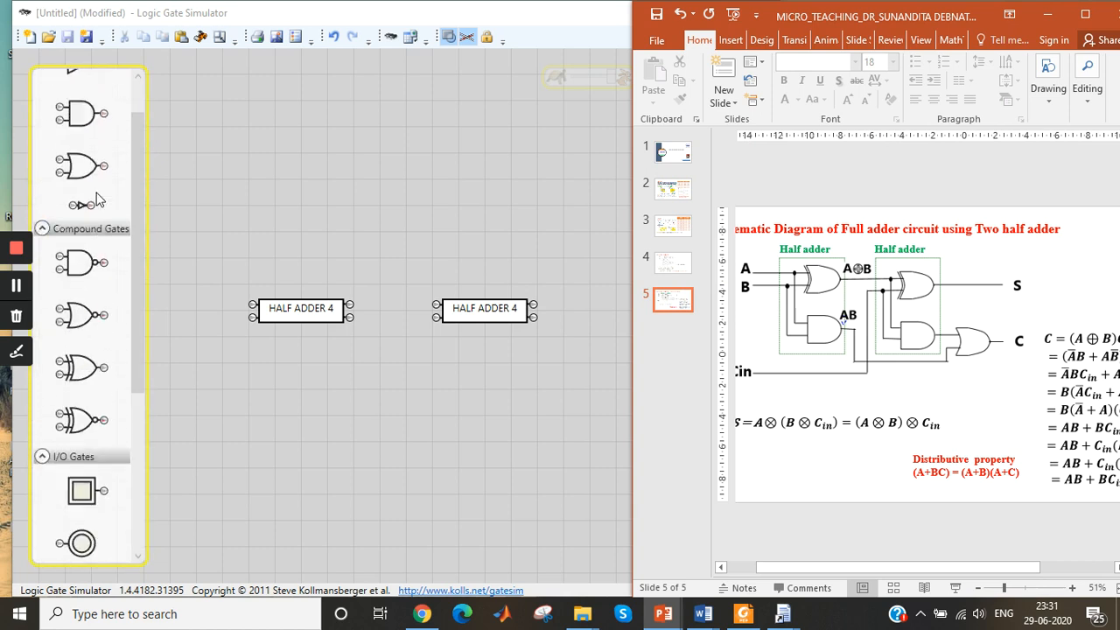
pyautogui.scroll(1, 98, 200)
pyautogui.moveTo(83, 224); pyautogui.dragTo(613, 392)
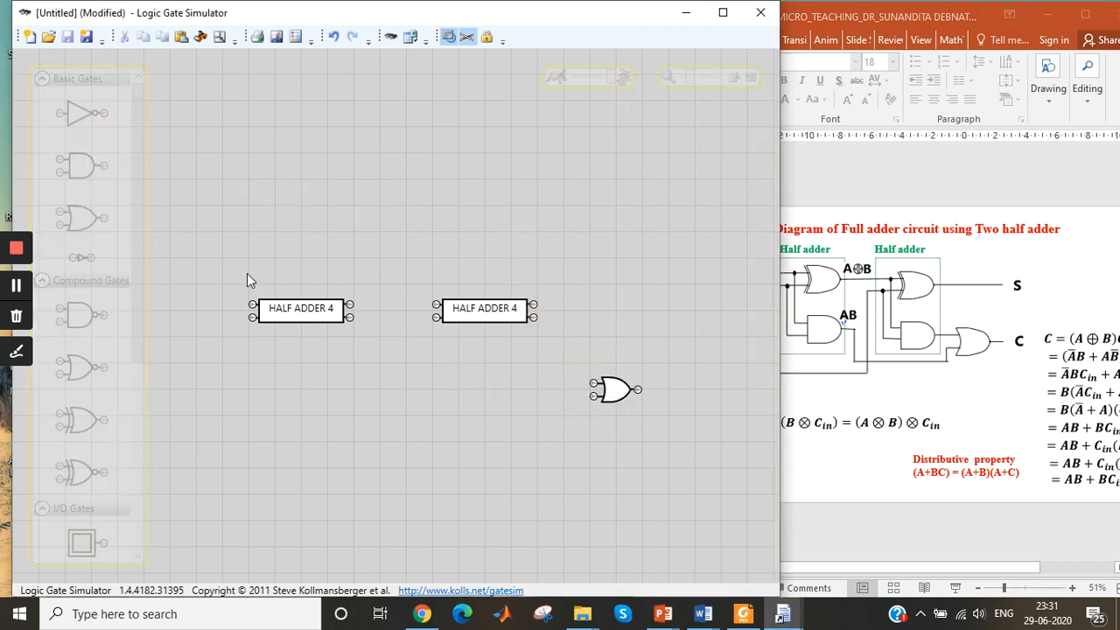
# - Check the schematic's inputs in PowerPoint and place three user inputs in a column before the first half adder
pyautogui.click(845, 499)
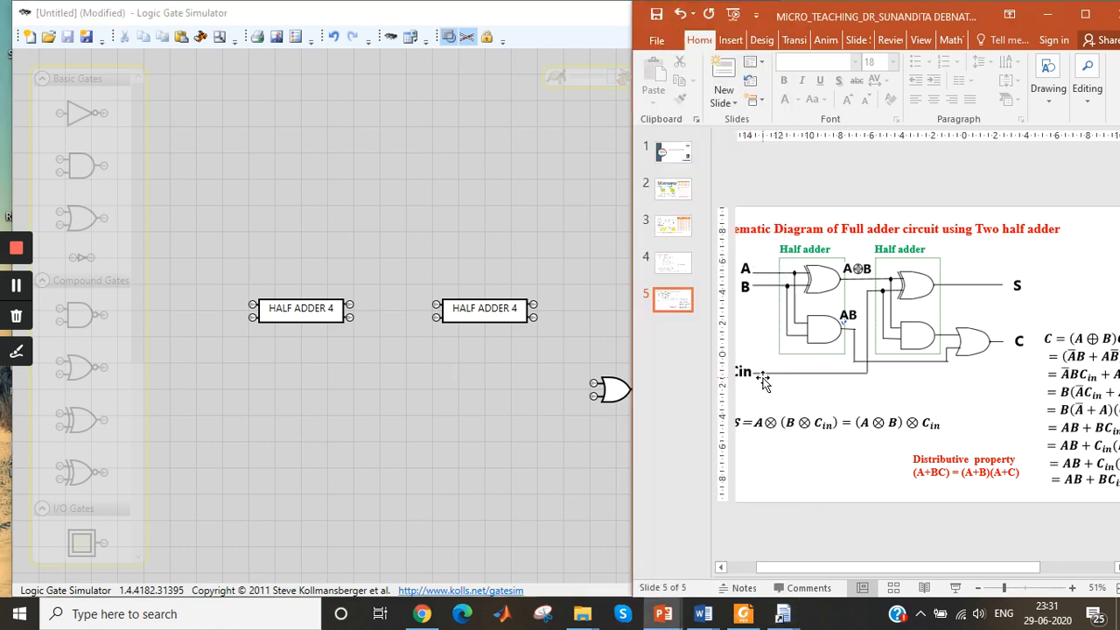
pyautogui.click(402, 419)
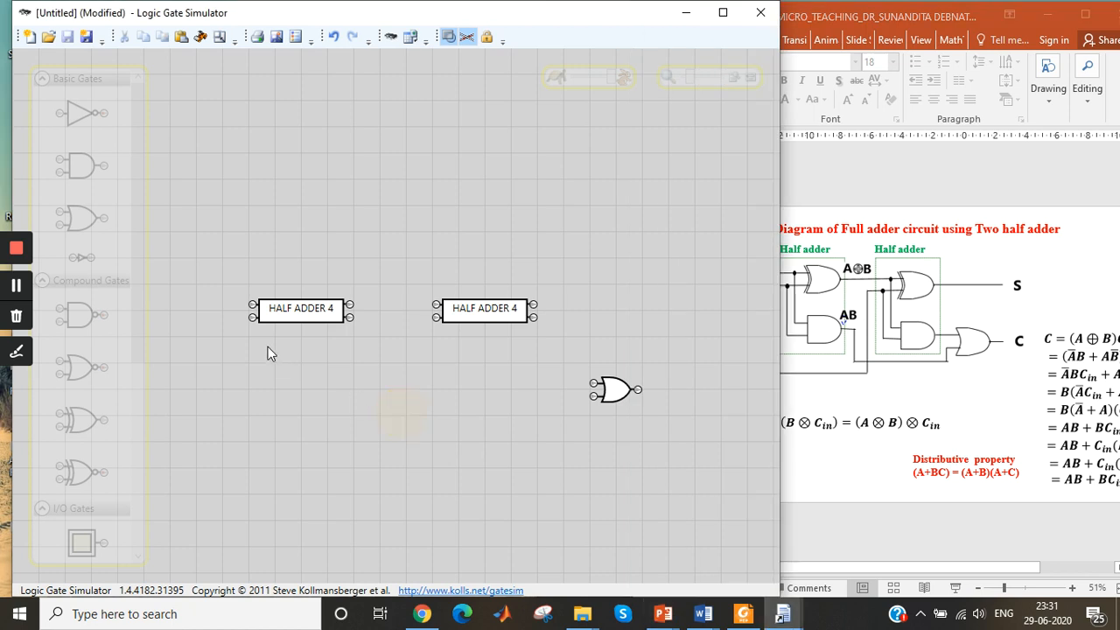
pyautogui.moveTo(136, 394); pyautogui.dragTo(139, 471)
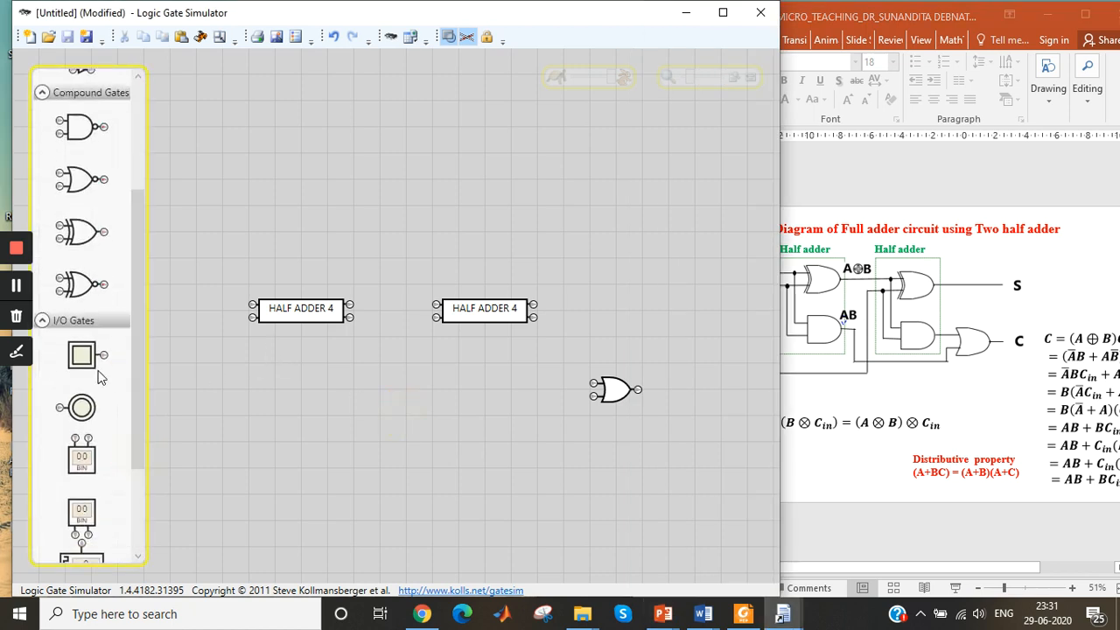
pyautogui.moveTo(86, 361); pyautogui.dragTo(170, 257)
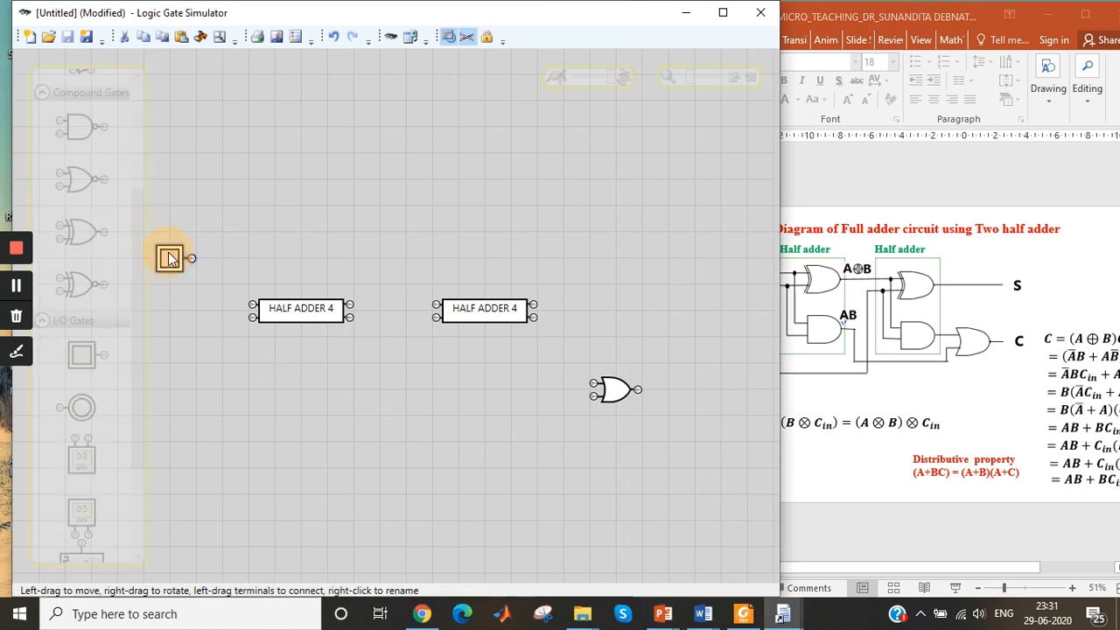
pyautogui.click(178, 299)
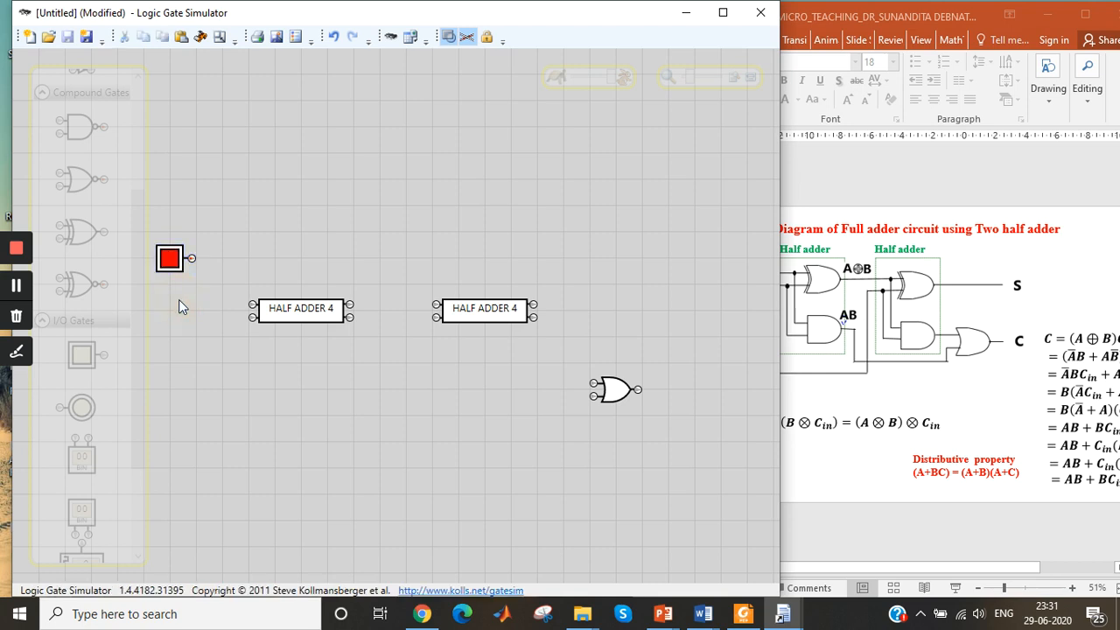
pyautogui.hotkey('ctrl', 'v')
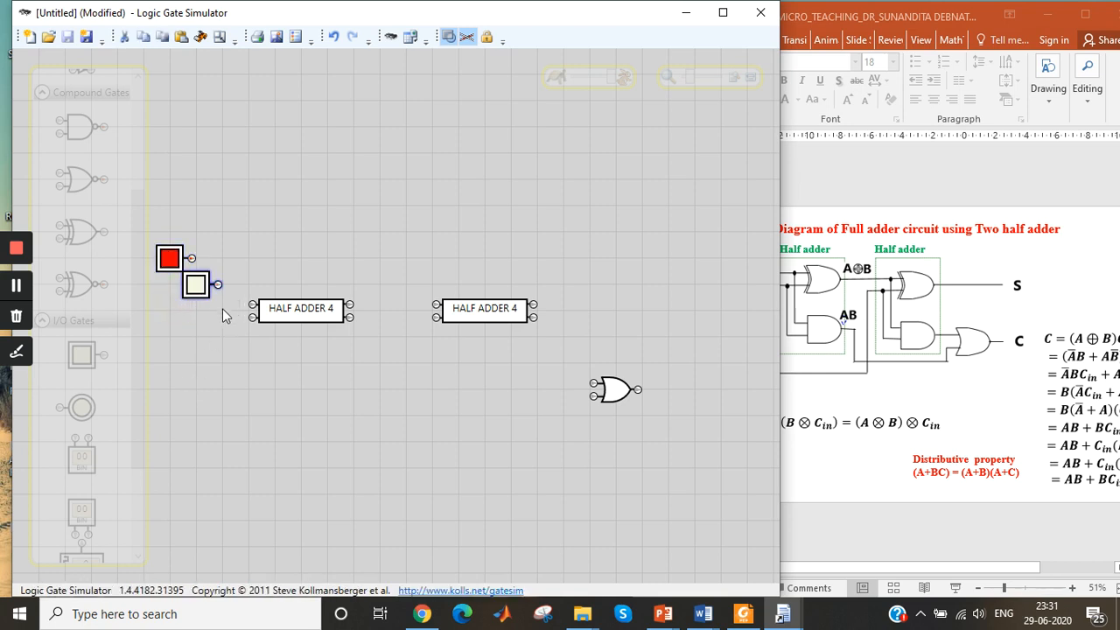
pyautogui.moveTo(197, 288); pyautogui.dragTo(165, 312)
# - Rename the three user inputs A, B and C from the uppermost to the lowest
pyautogui.rightClick(175, 256)
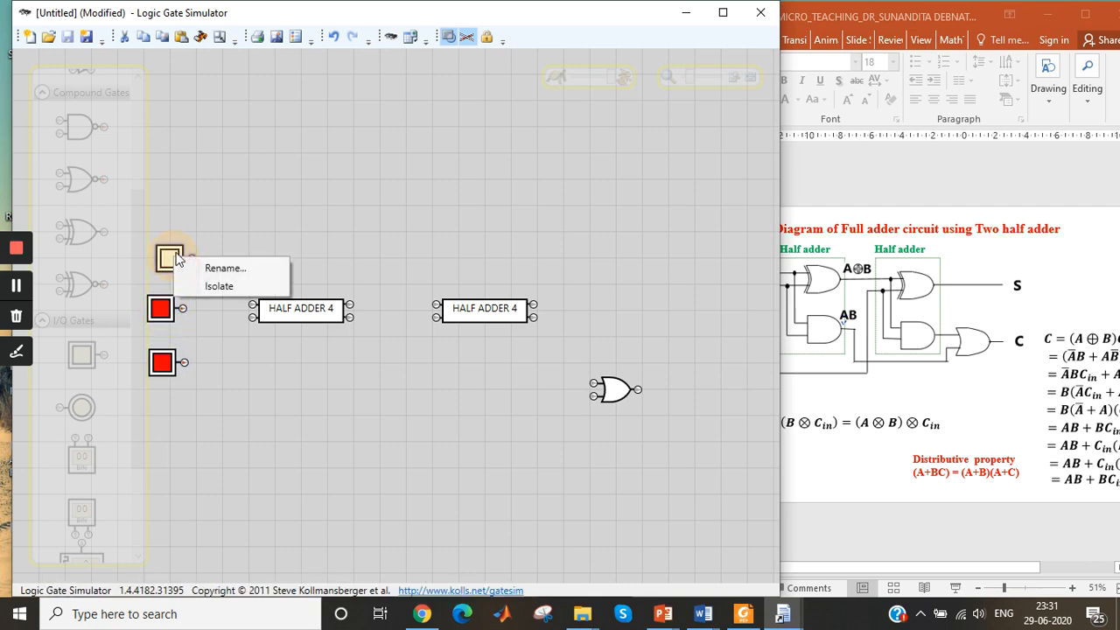
pyautogui.click(206, 271)
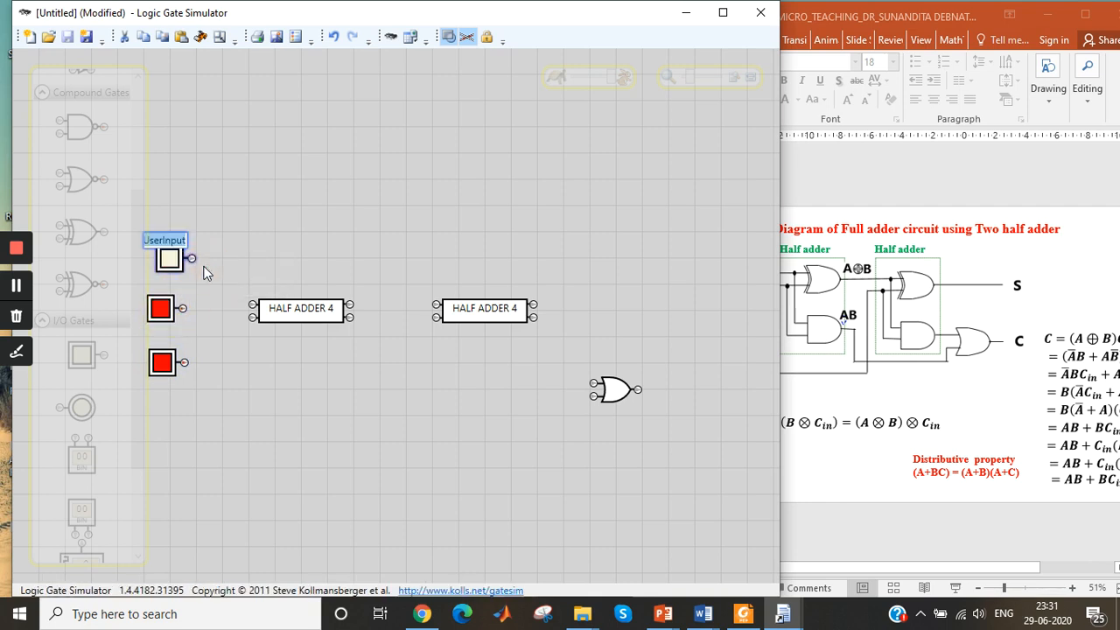
pyautogui.write('A')
pyautogui.click(168, 307)
pyautogui.rightClick(175, 306)
pyautogui.click(186, 313)
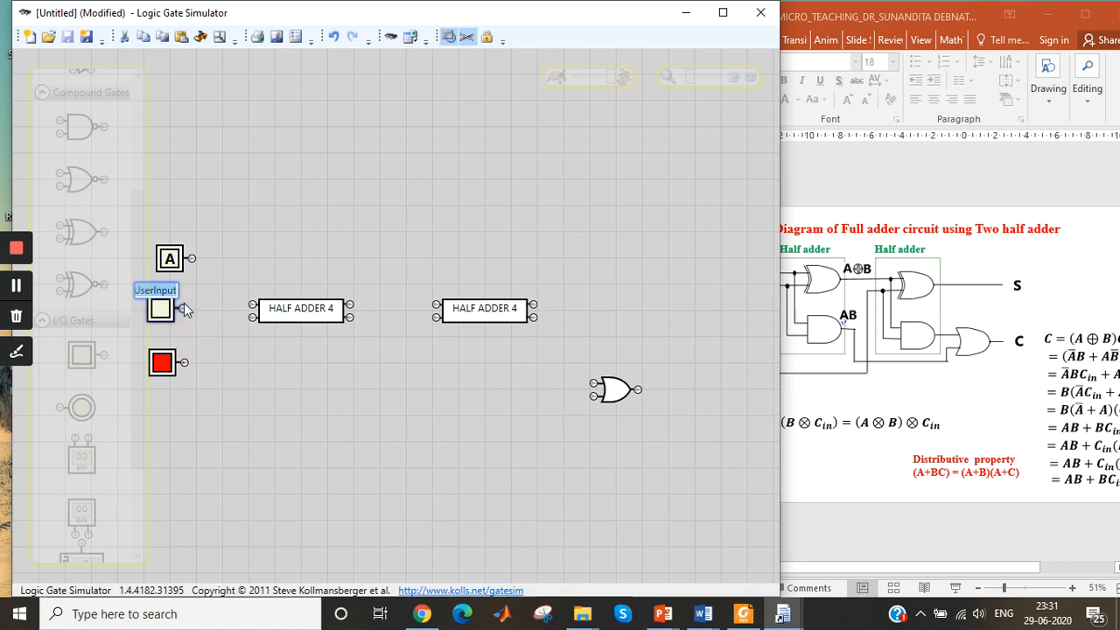
pyautogui.write('B')
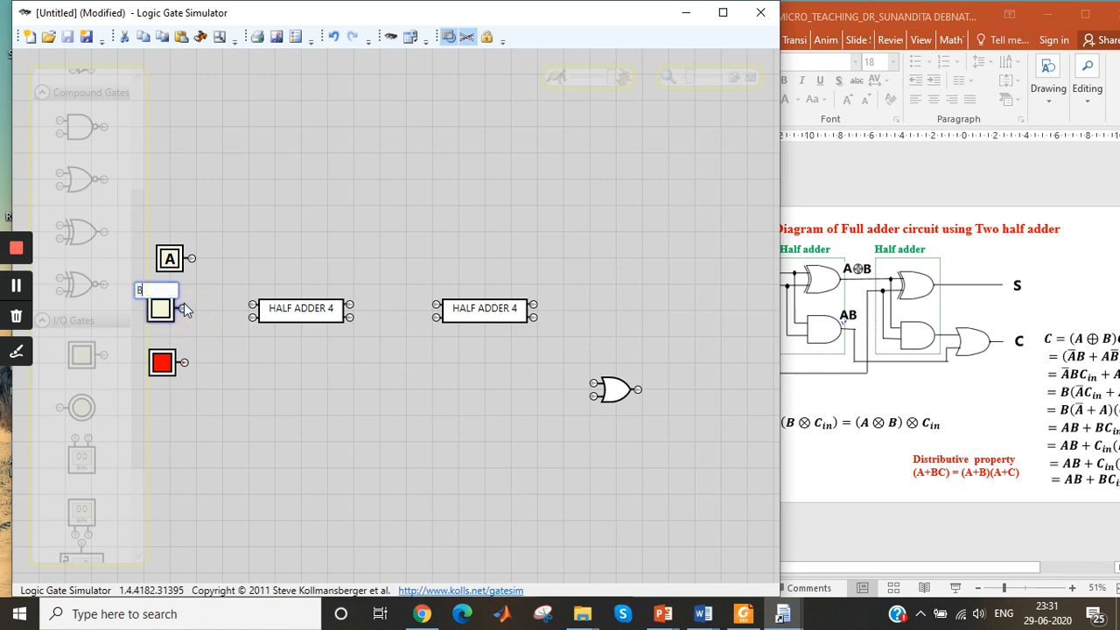
pyautogui.rightClick(169, 364)
pyautogui.click(195, 367)
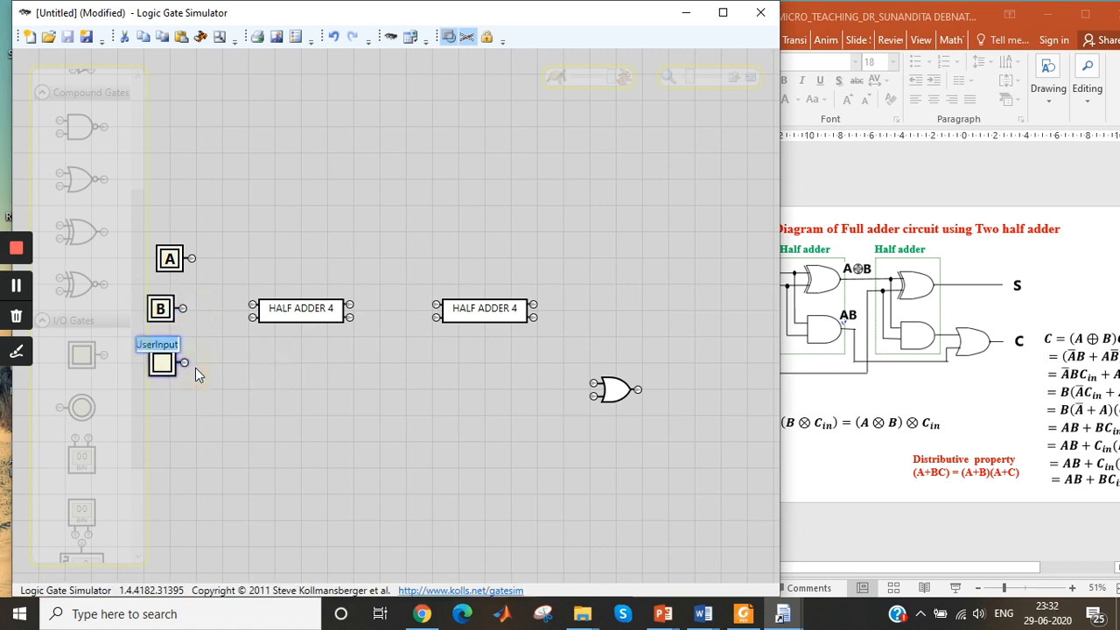
pyautogui.write('C')
pyautogui.click(219, 388)
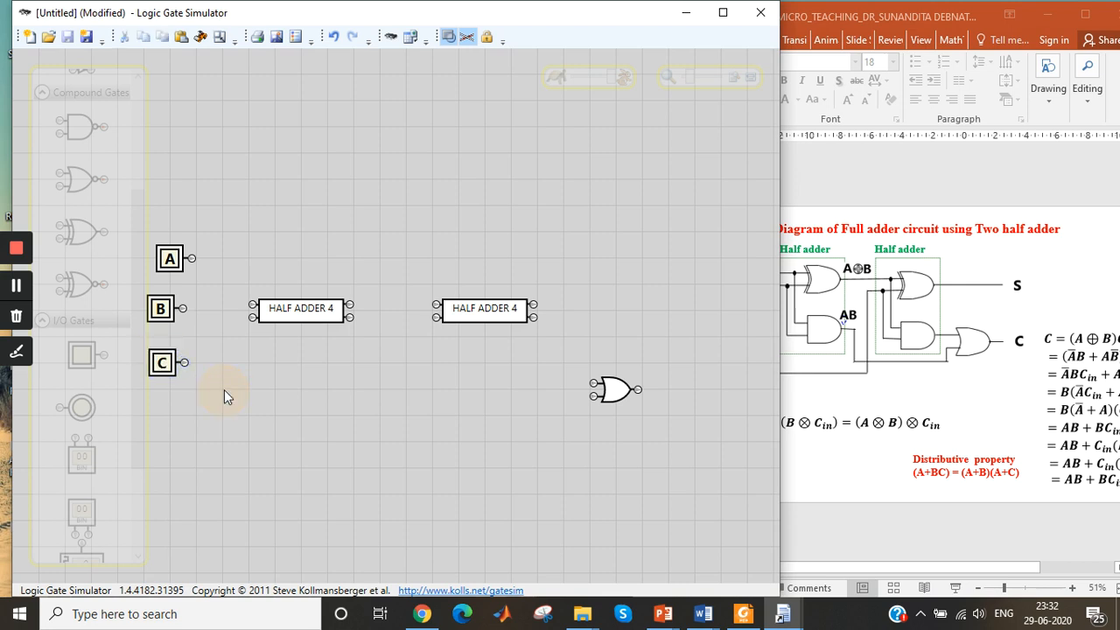
# - Place one user output beyond the second half adder and a second one beside the OR gate's output
pyautogui.moveTo(82, 407); pyautogui.dragTo(680, 276)
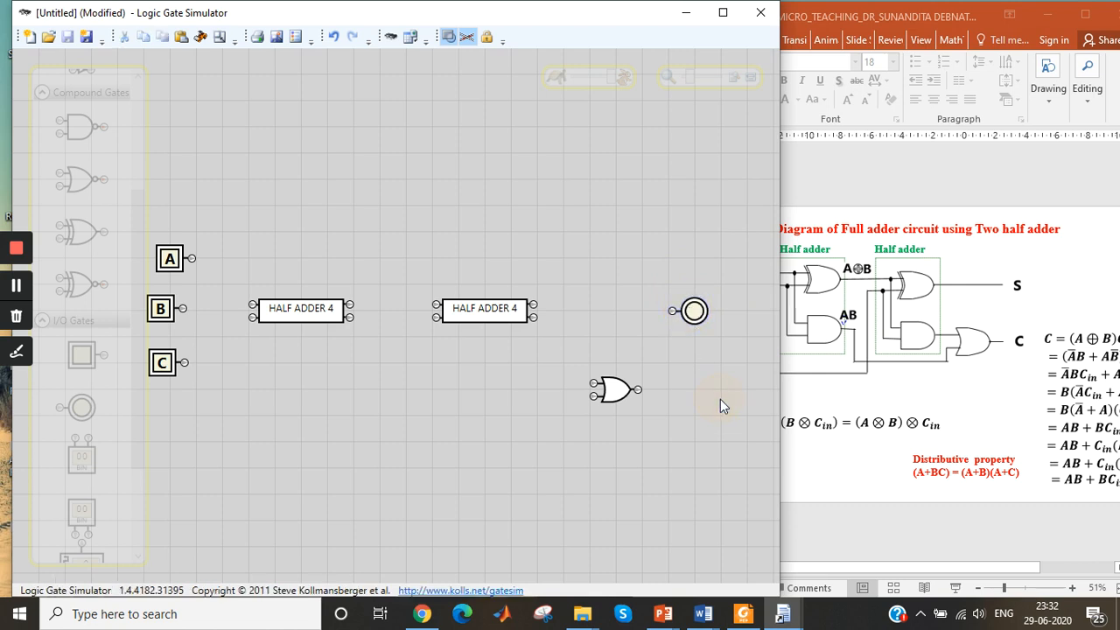
pyautogui.hotkey('ctrl', 'v')
pyautogui.moveTo(724, 342); pyautogui.dragTo(702, 391)
# - Rename the upper user output S and the lower one C
pyautogui.rightClick(696, 316)
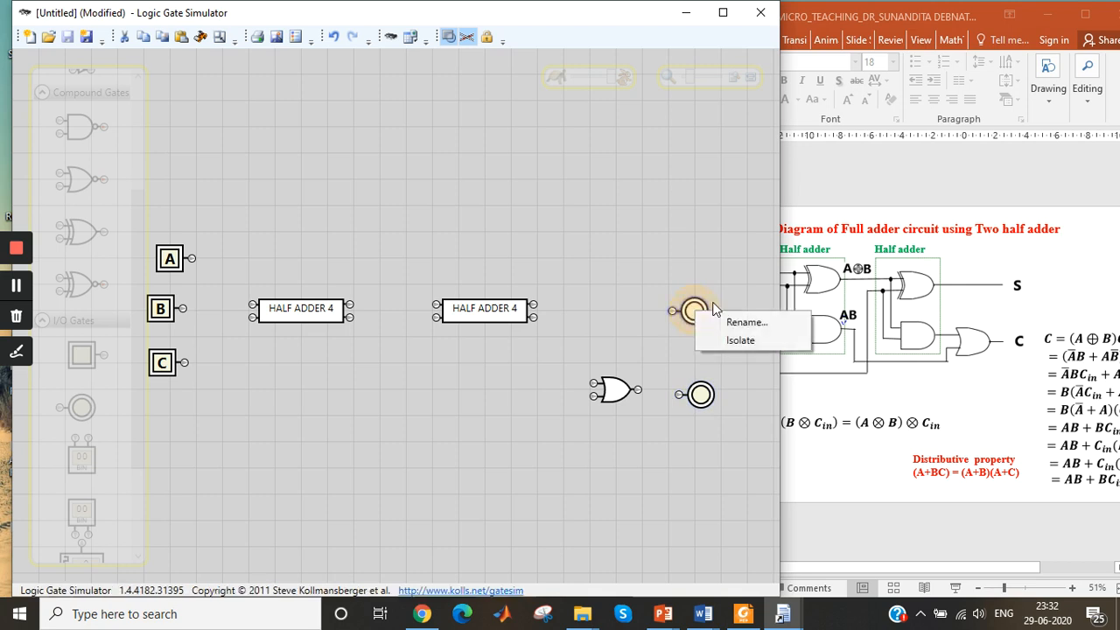
pyautogui.click(735, 321)
pyautogui.write('s')
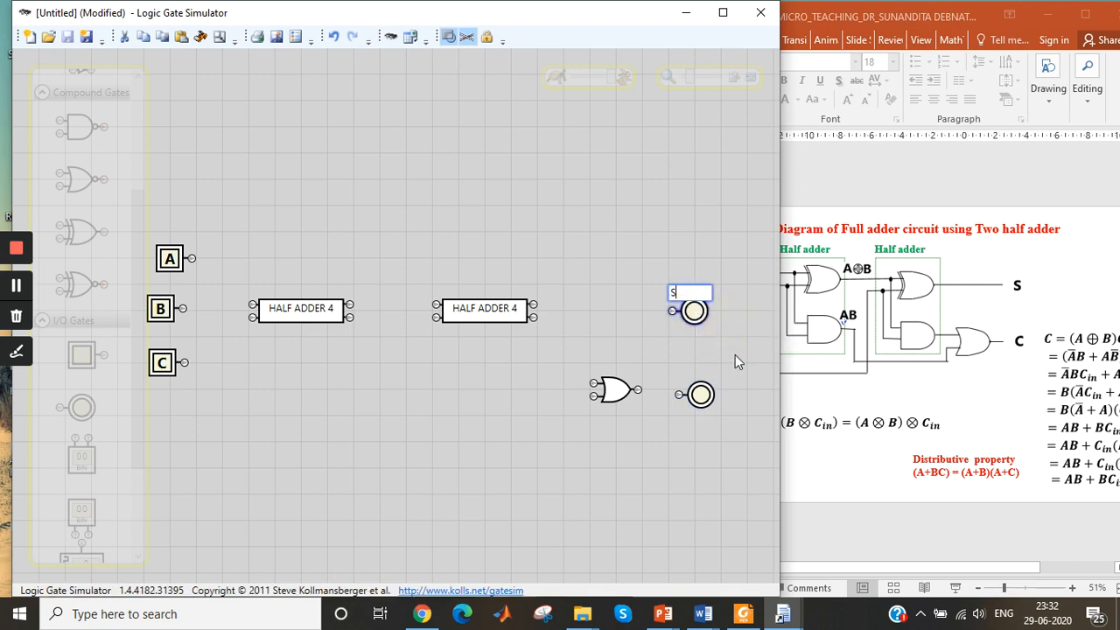
pyautogui.press('Return')
pyautogui.rightClick(701, 395)
pyautogui.click(751, 409)
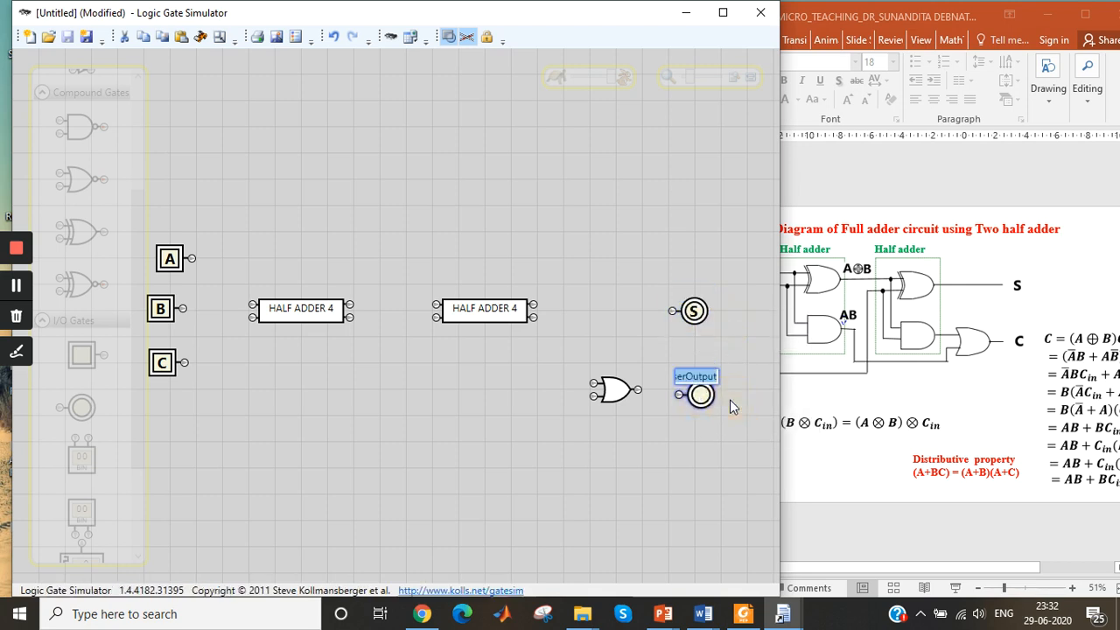
pyautogui.write('c')
pyautogui.press('Return')
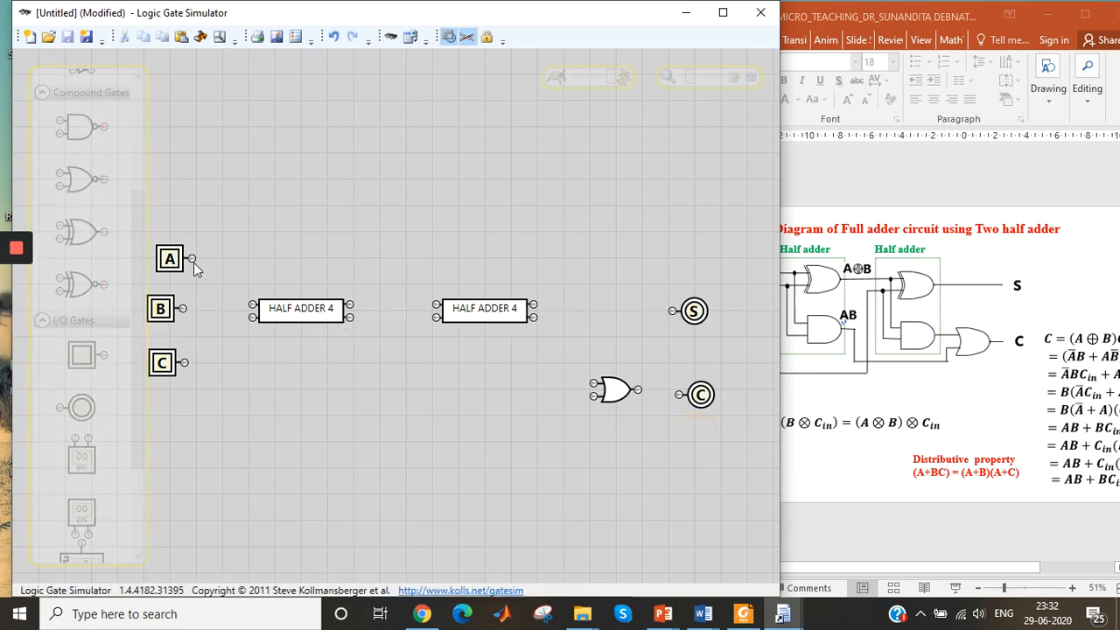
# - Wire A and B to the first half adder, and feed its sum output and input C into the second half adder
pyautogui.moveTo(192, 260); pyautogui.dragTo(253, 317)
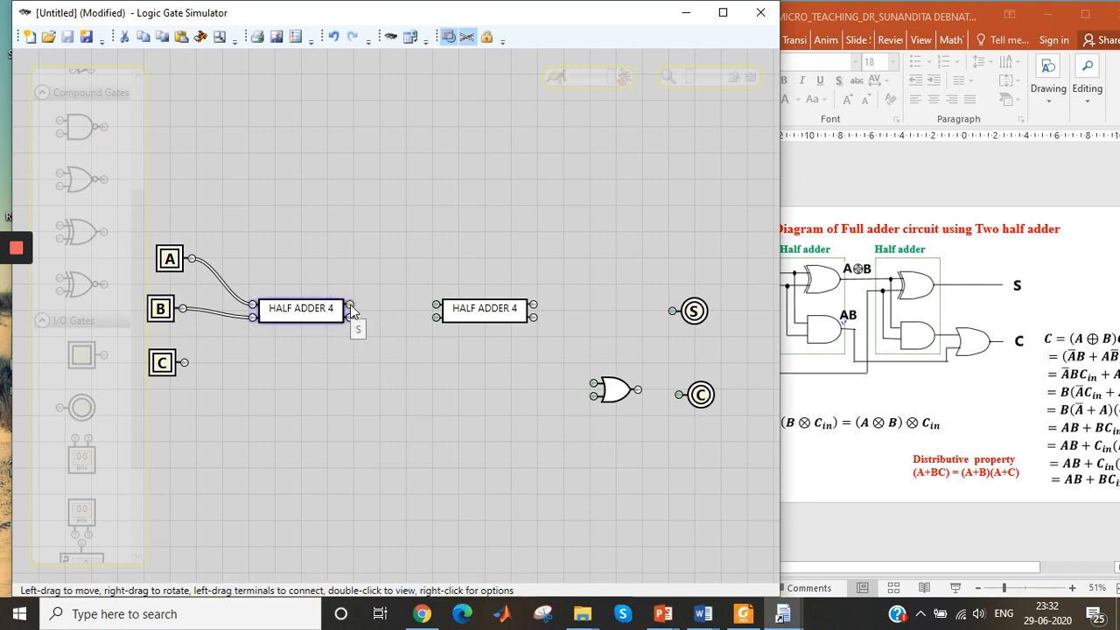
pyautogui.moveTo(350, 305); pyautogui.dragTo(436, 304)
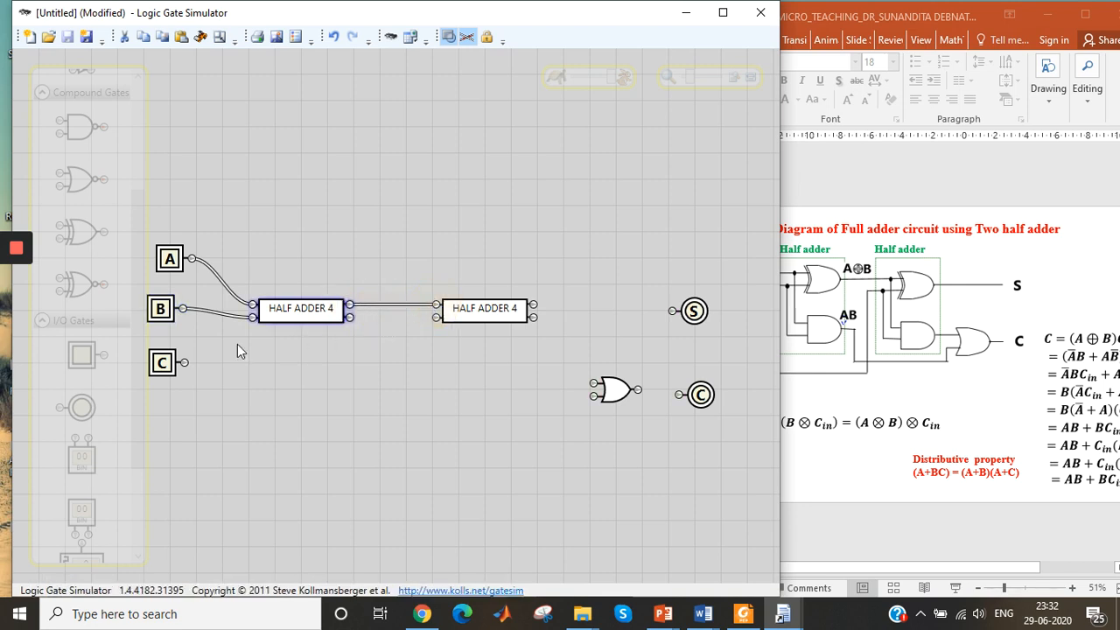
pyautogui.moveTo(184, 363); pyautogui.dragTo(436, 318)
# - Check the sum path in the PowerPoint schematic and connect the second half adder's sum output to output S
pyautogui.click(914, 410)
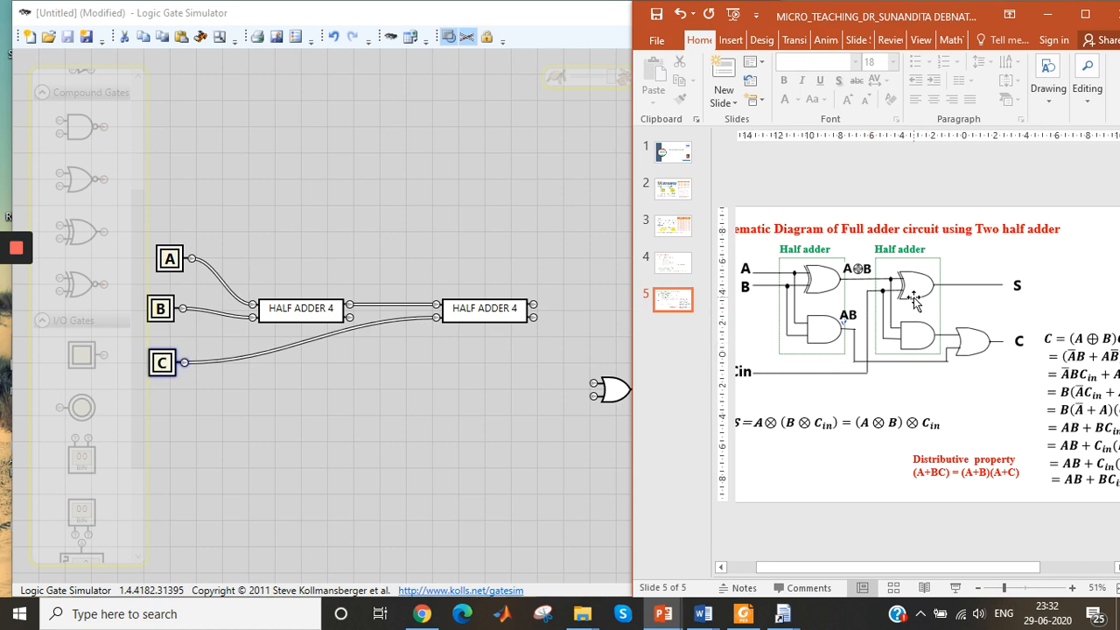
pyautogui.click(606, 350)
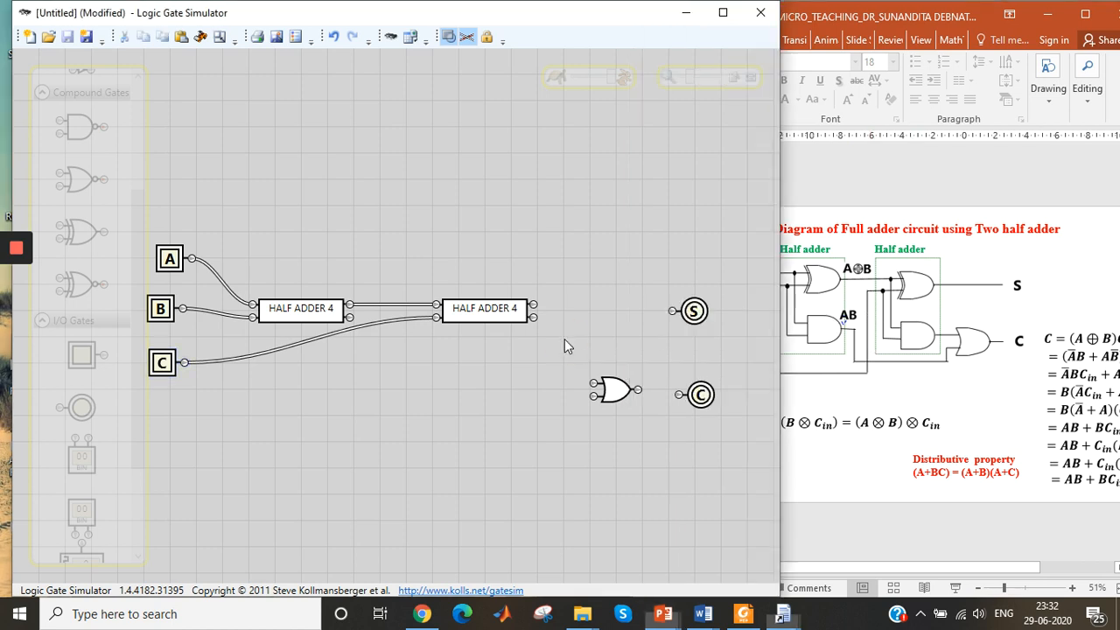
pyautogui.click(535, 305)
pyautogui.moveTo(533, 304); pyautogui.dragTo(672, 311)
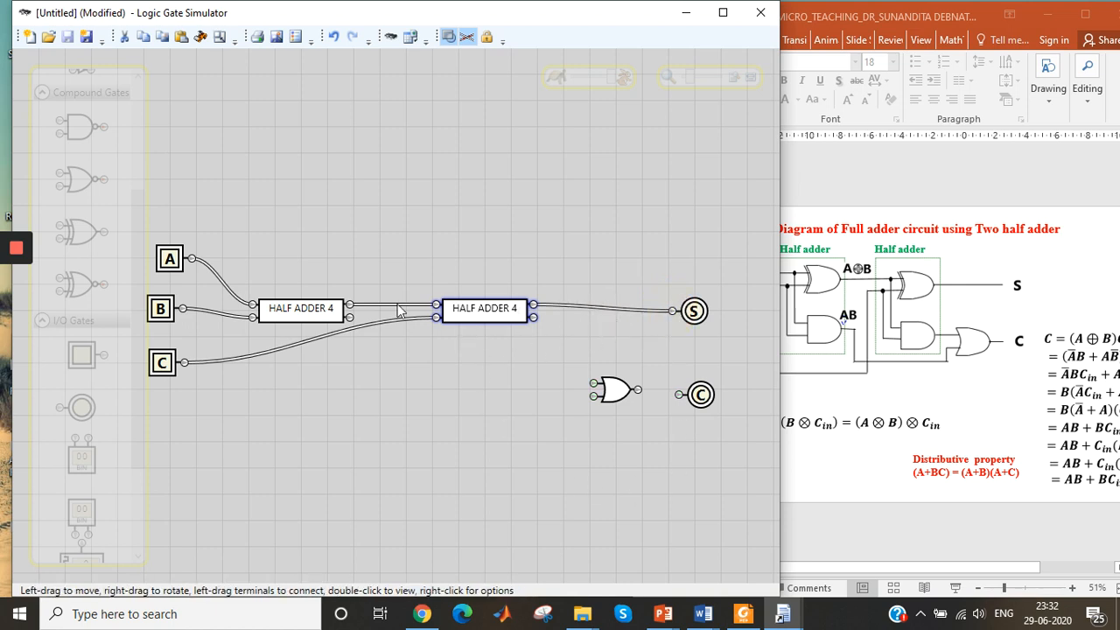
# - Wire both half adders' carry outputs into the OR gate and the OR gate's output to output C
pyautogui.moveTo(350, 317); pyautogui.dragTo(592, 385)
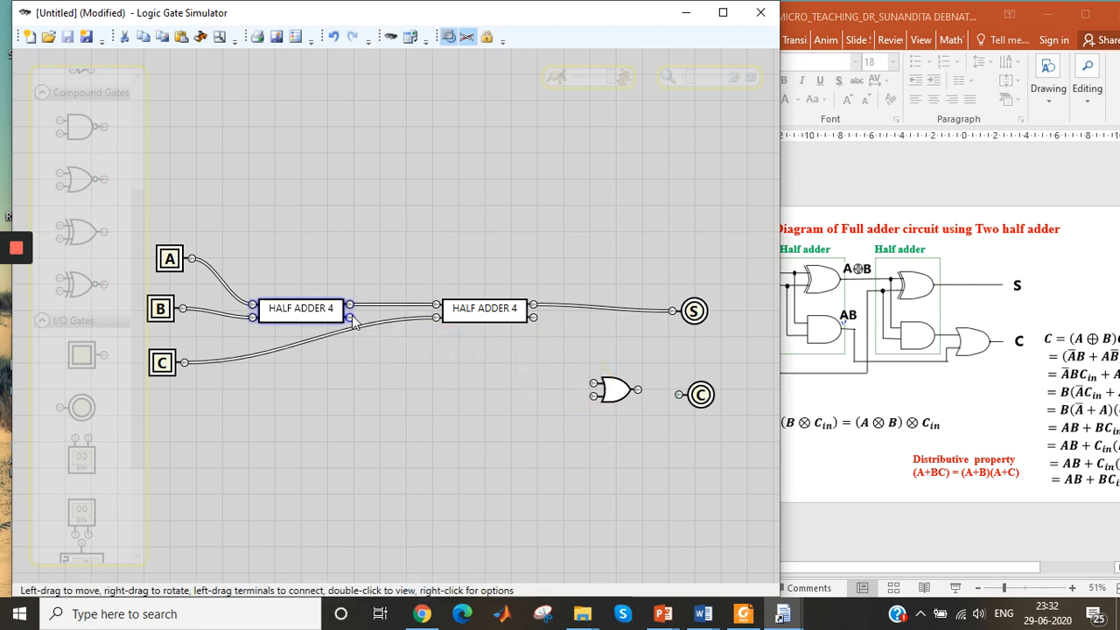
pyautogui.moveTo(350, 318); pyautogui.dragTo(594, 384)
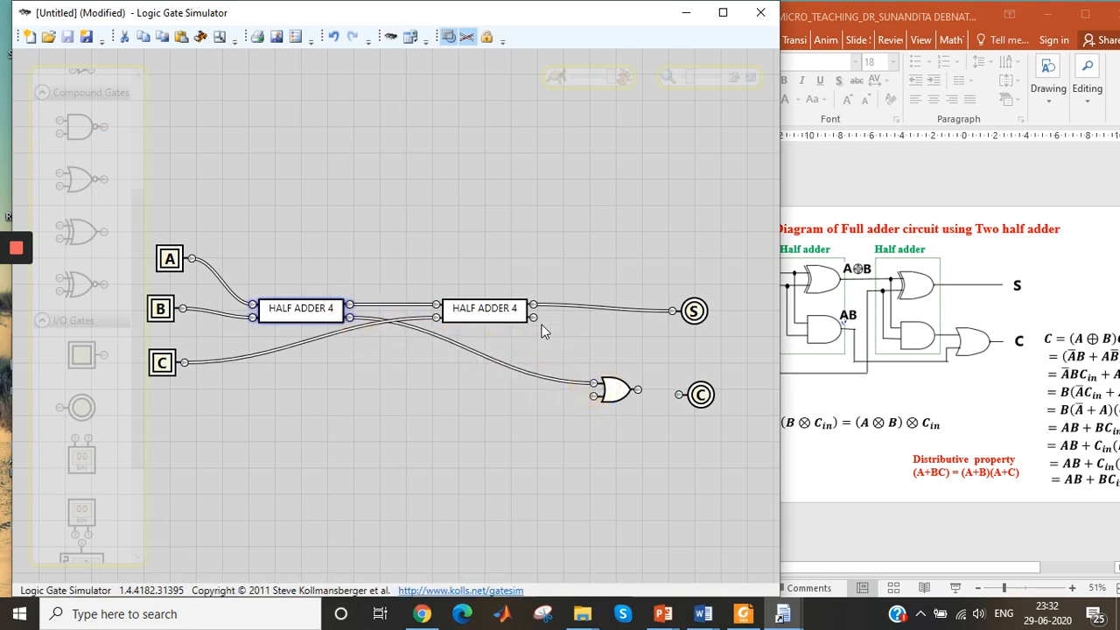
pyautogui.moveTo(533, 318); pyautogui.dragTo(555, 371)
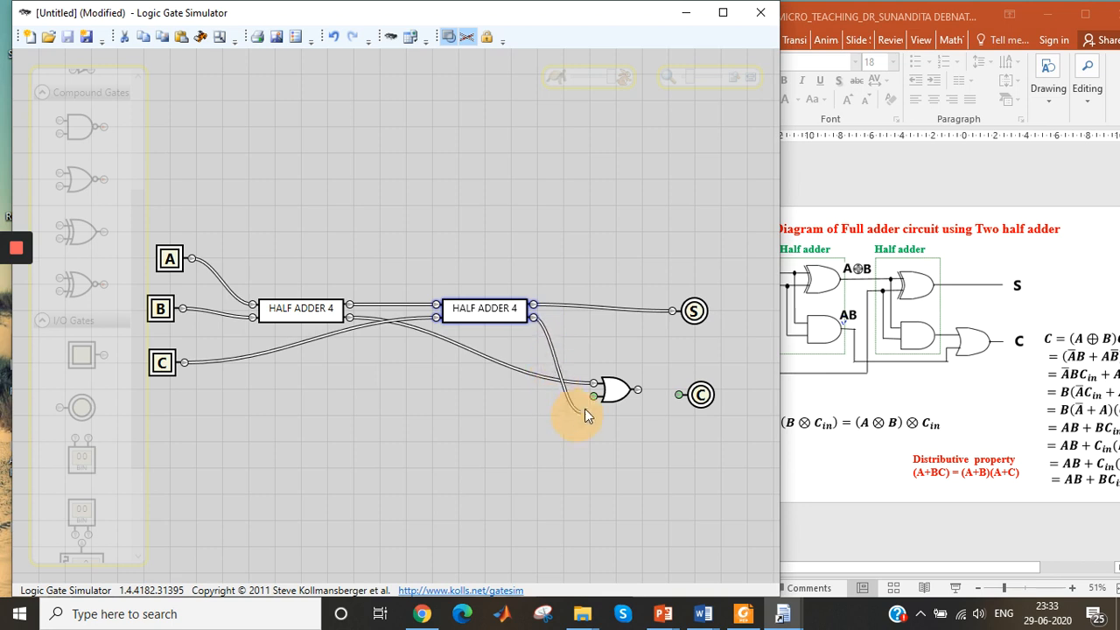
pyautogui.moveTo(584, 408); pyautogui.dragTo(680, 395)
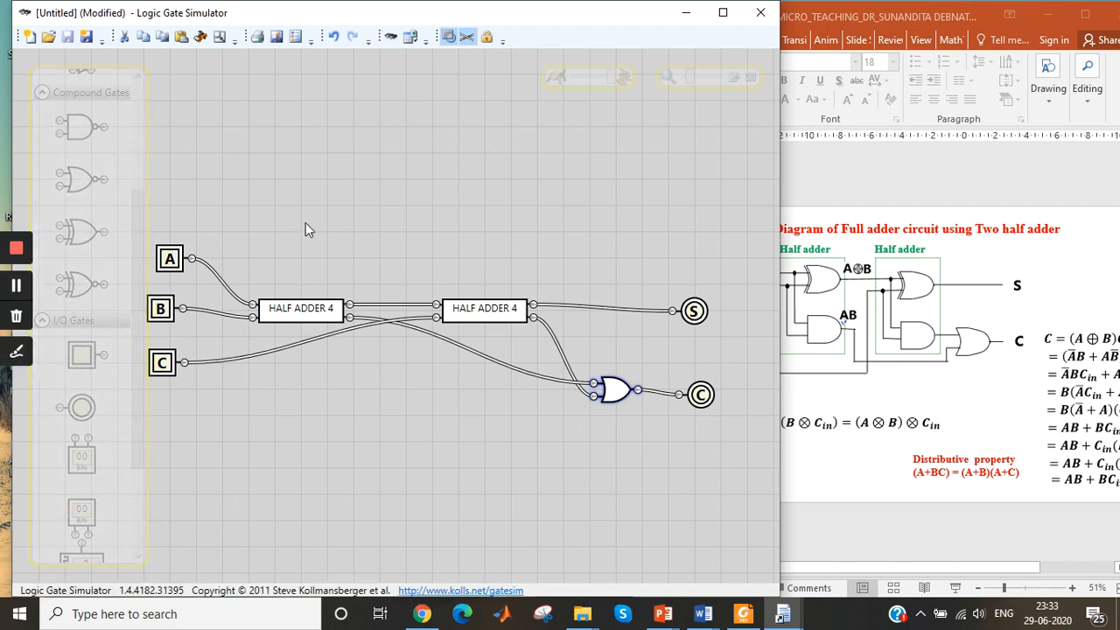
# - Save the circuit as FULL ADDER 4 USING HALF ADDER in the Logic Gate Simulator folder
pyautogui.click(85, 37)
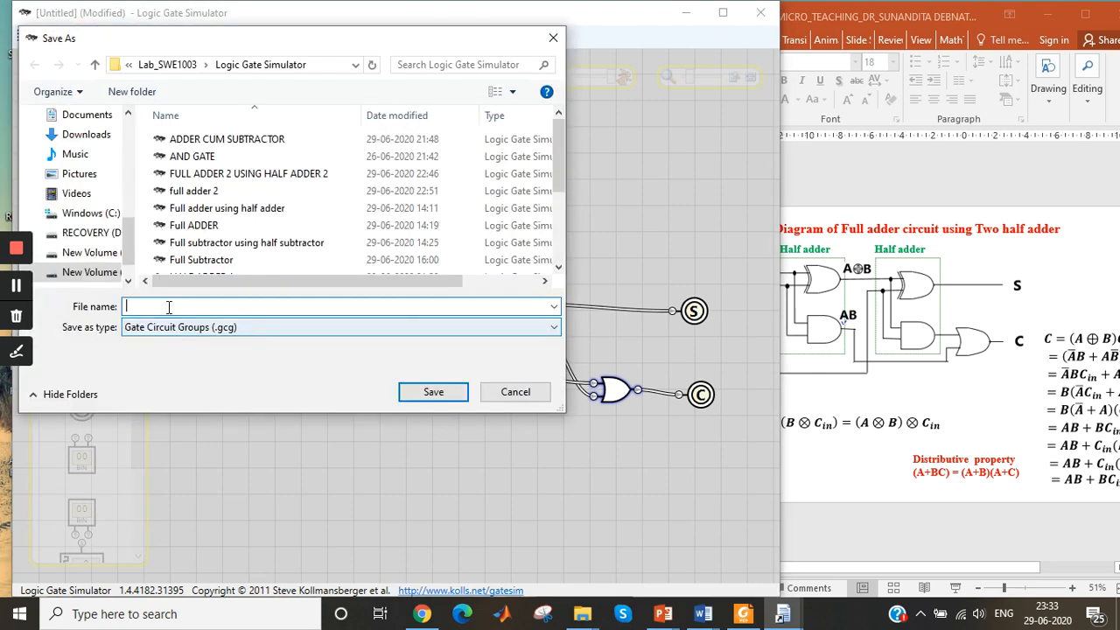
pyautogui.write('FULL A')
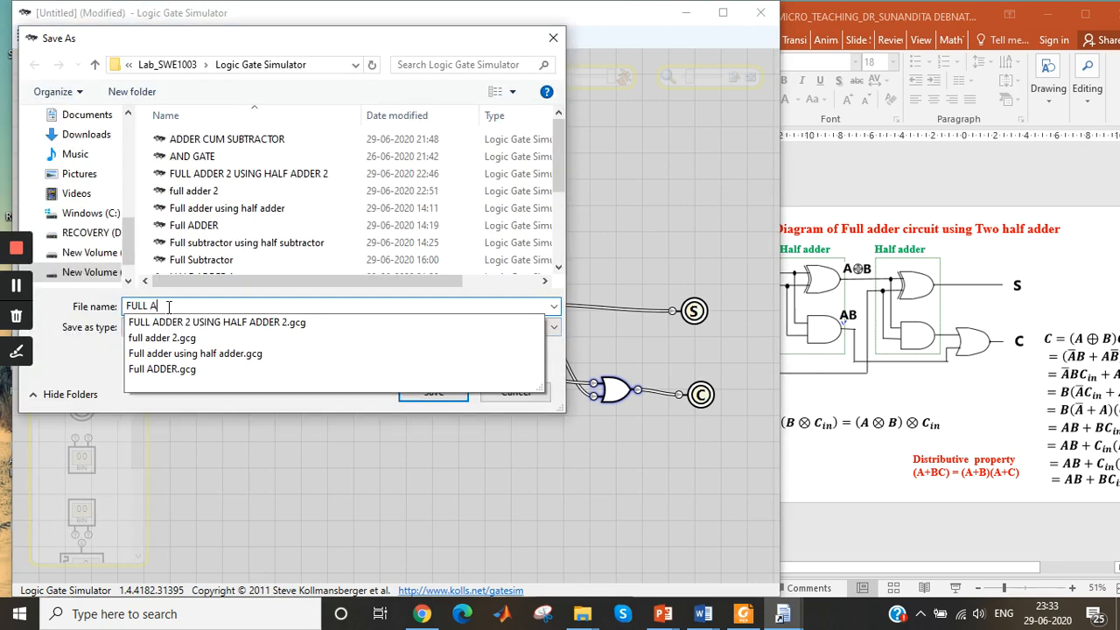
pyautogui.write('4 USING HALF ADDER')
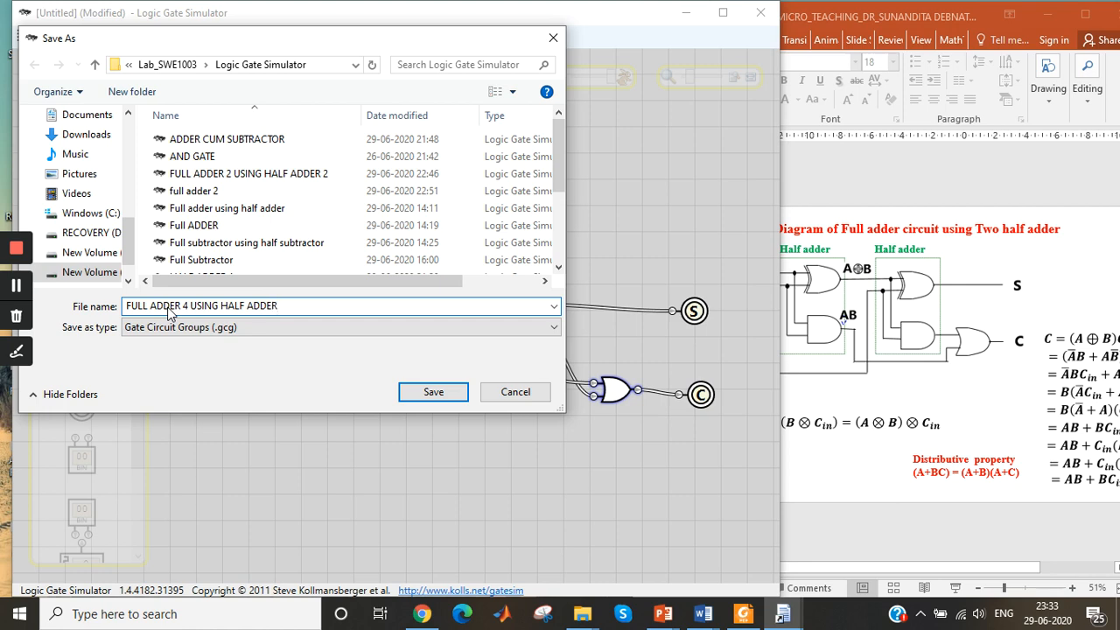
pyautogui.click(445, 397)
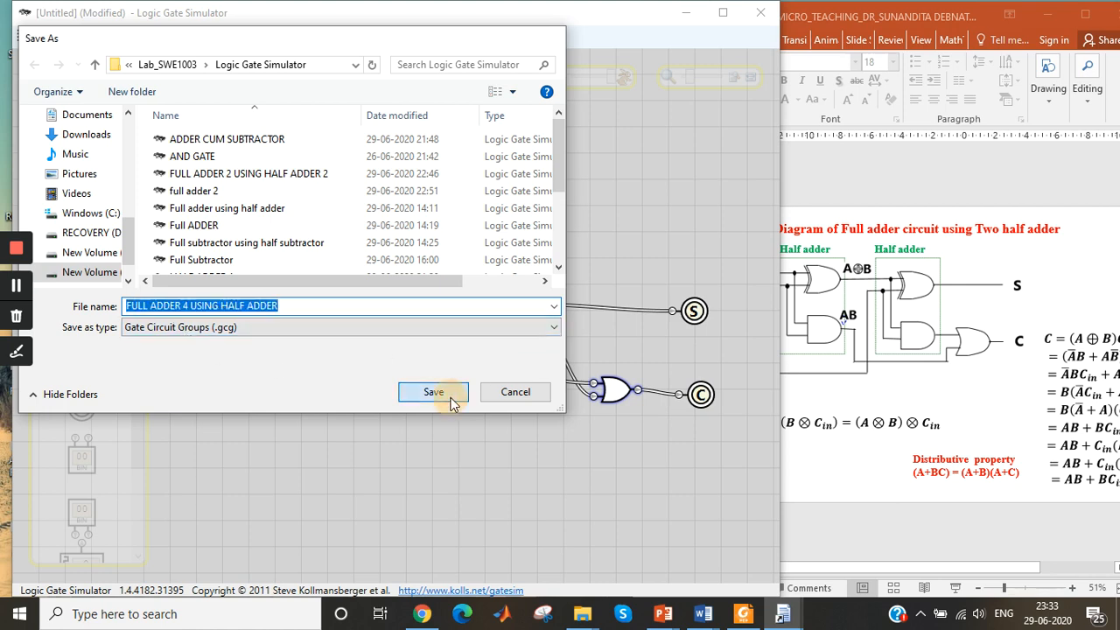
# - Show the full adder truth table on slide 3 in PowerPoint and fit it beside the whole circuit in the simulator
pyautogui.click(989, 400)
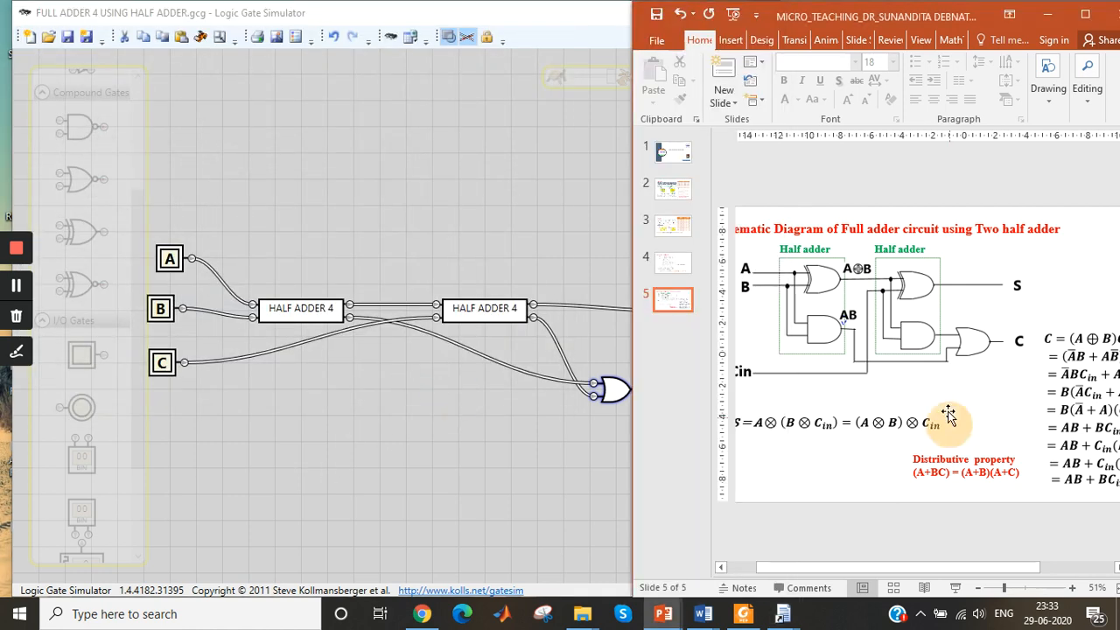
pyautogui.click(680, 227)
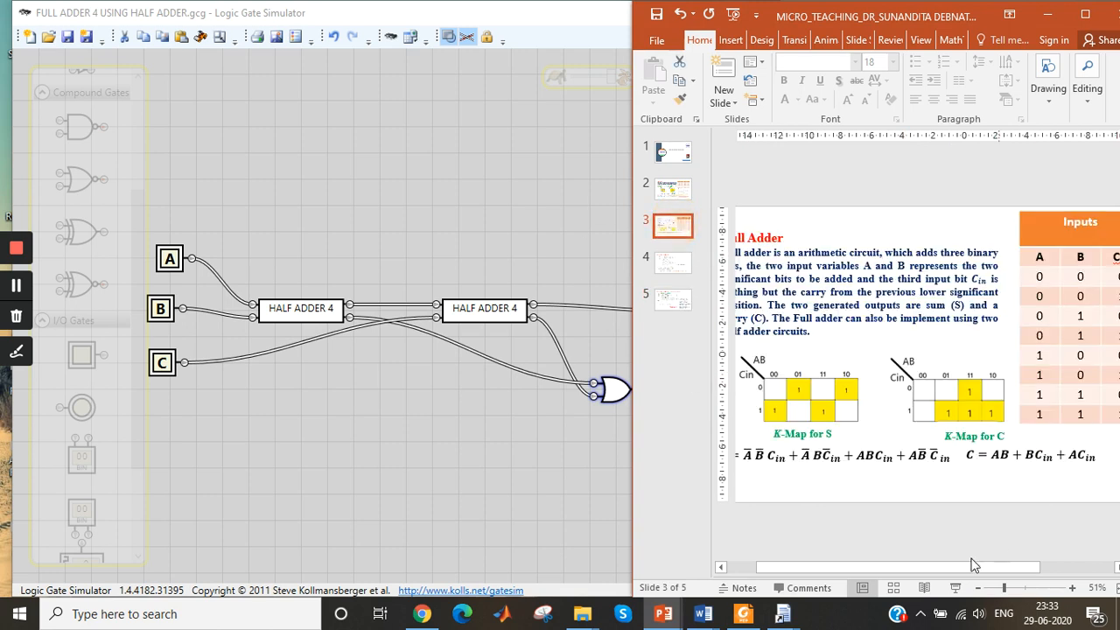
pyautogui.click(1085, 567)
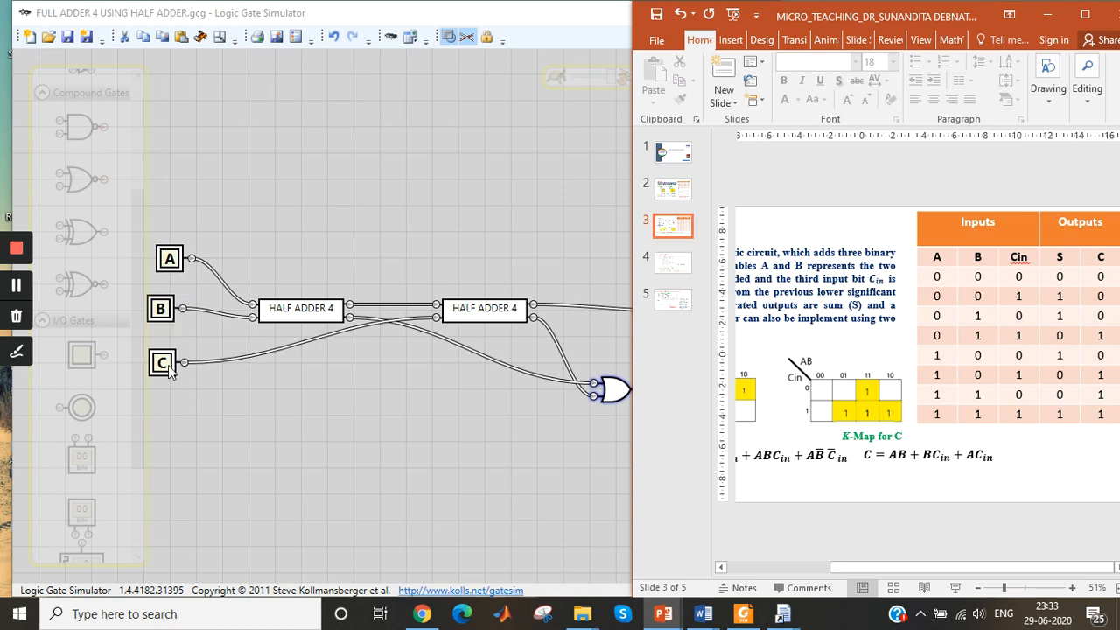
pyautogui.moveTo(631, 425); pyautogui.dragTo(671, 427)
pyautogui.click(567, 456)
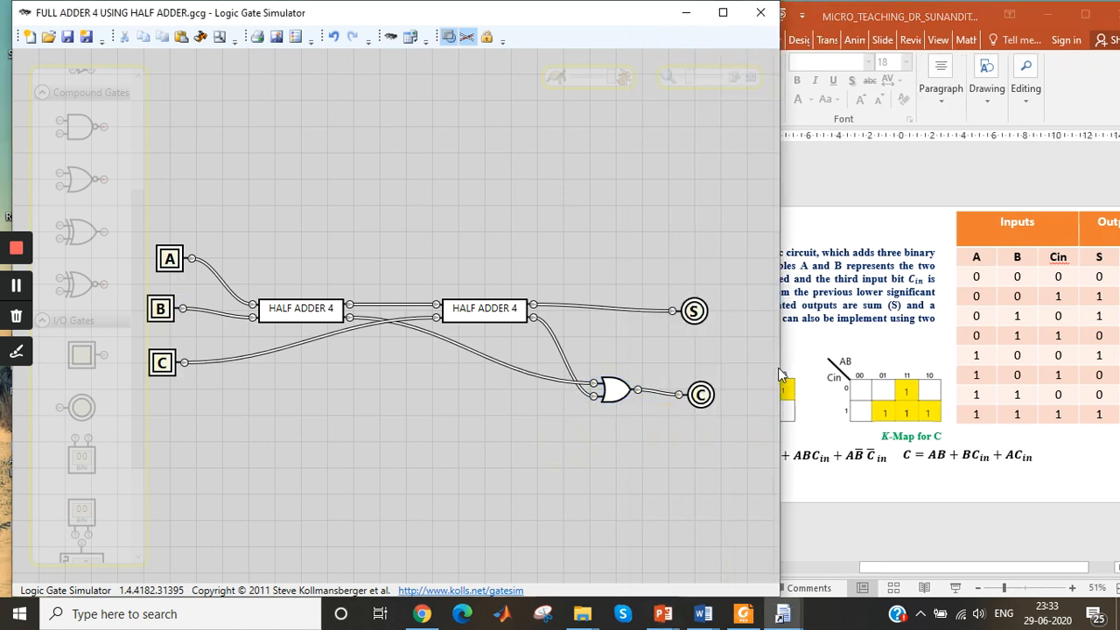
pyautogui.moveTo(780, 369); pyautogui.dragTo(733, 387)
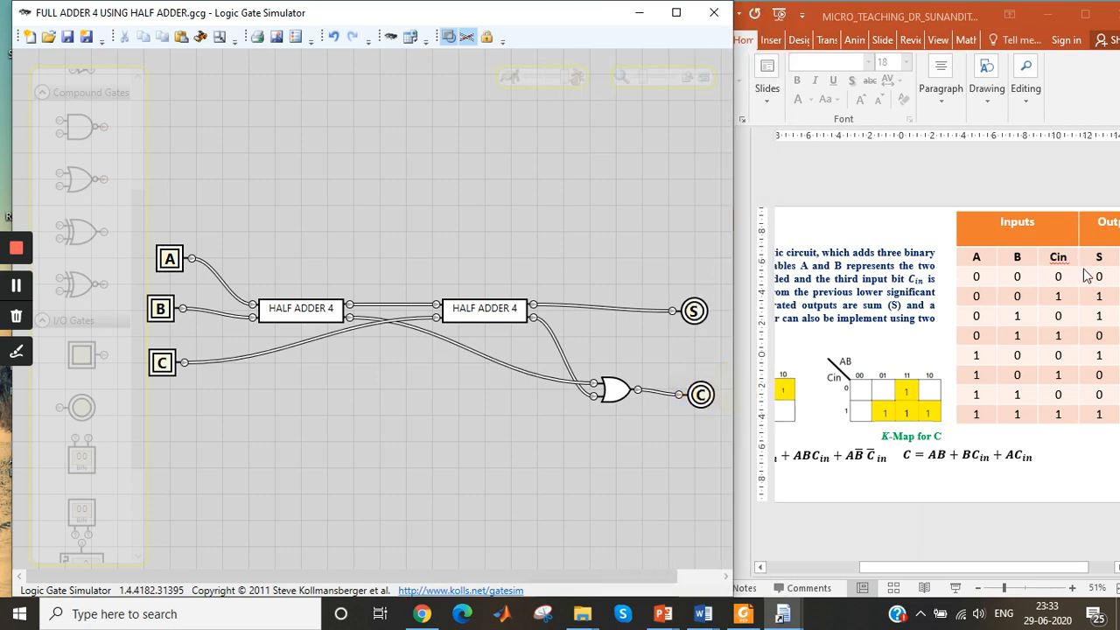
pyautogui.click(1041, 575)
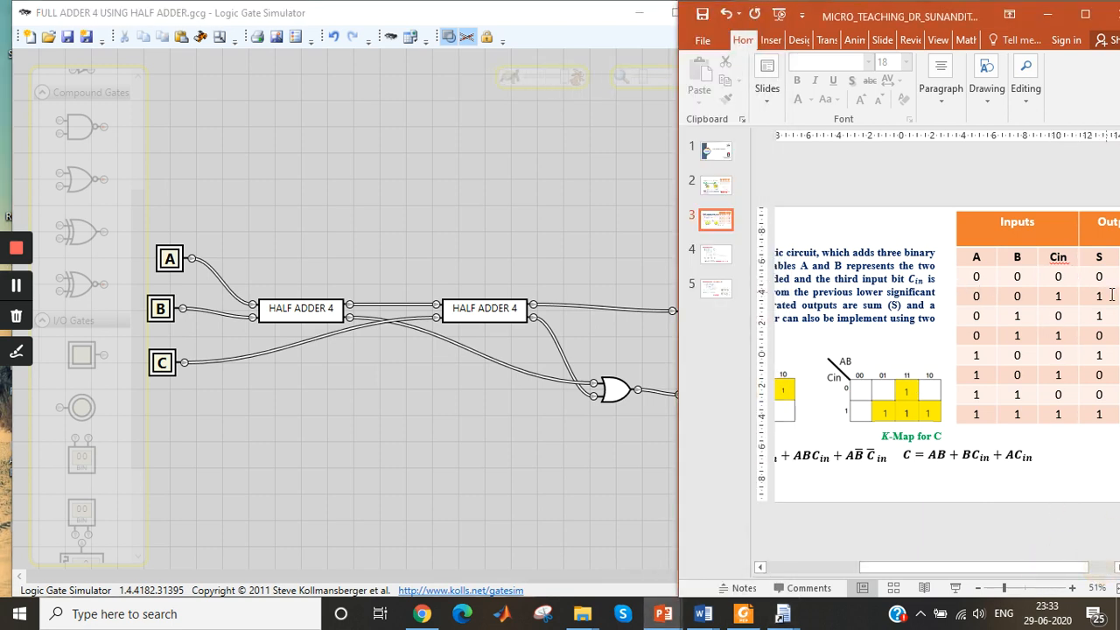
pyautogui.moveTo(1002, 562); pyautogui.dragTo(1055, 568)
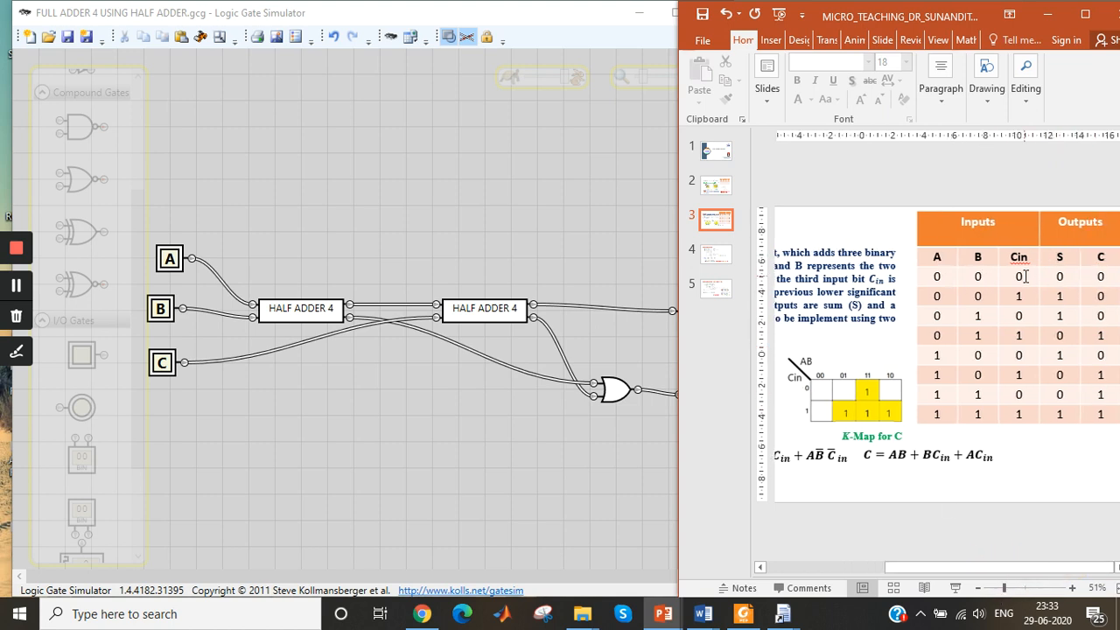
pyautogui.click(648, 348)
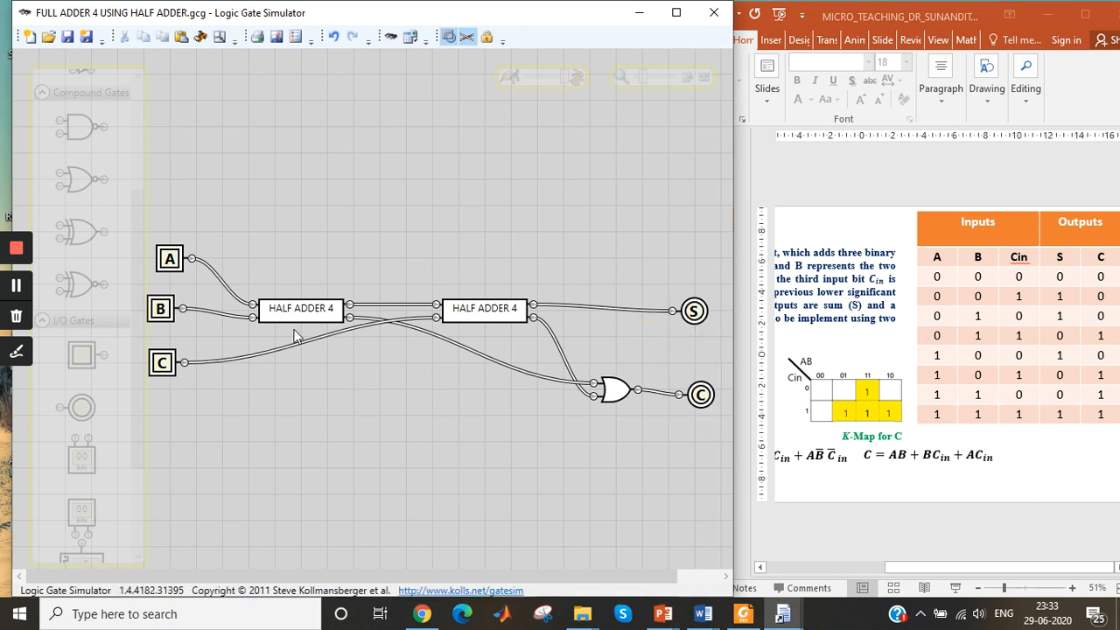
# - Test the full adder against the truth table with A, B and C all on, and with only A off
pyautogui.click(169, 258)
pyautogui.click(161, 309)
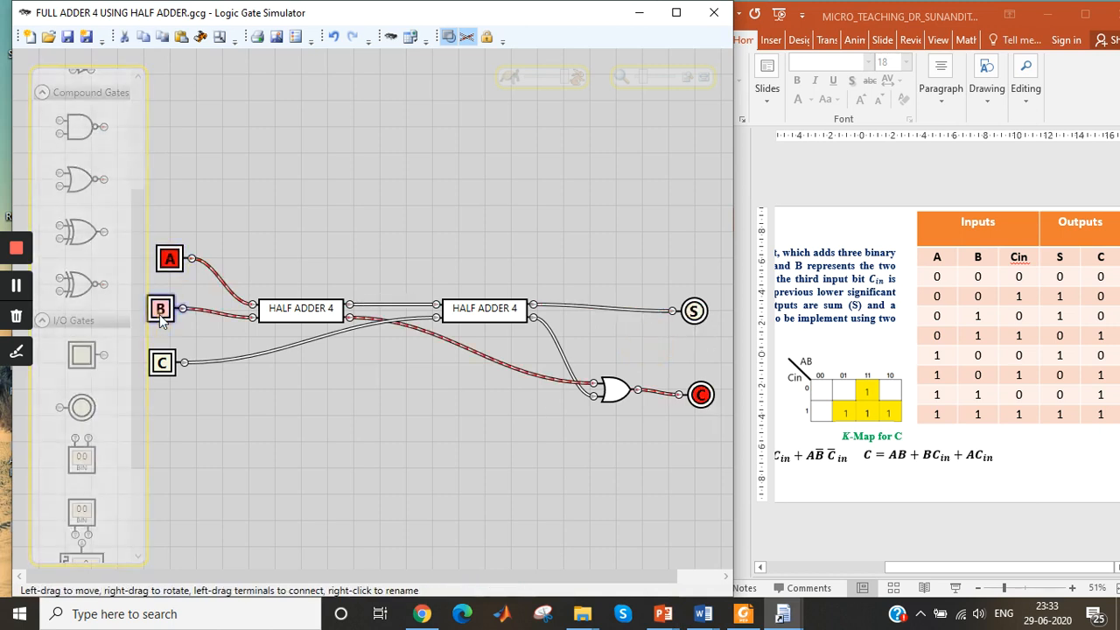
pyautogui.click(162, 364)
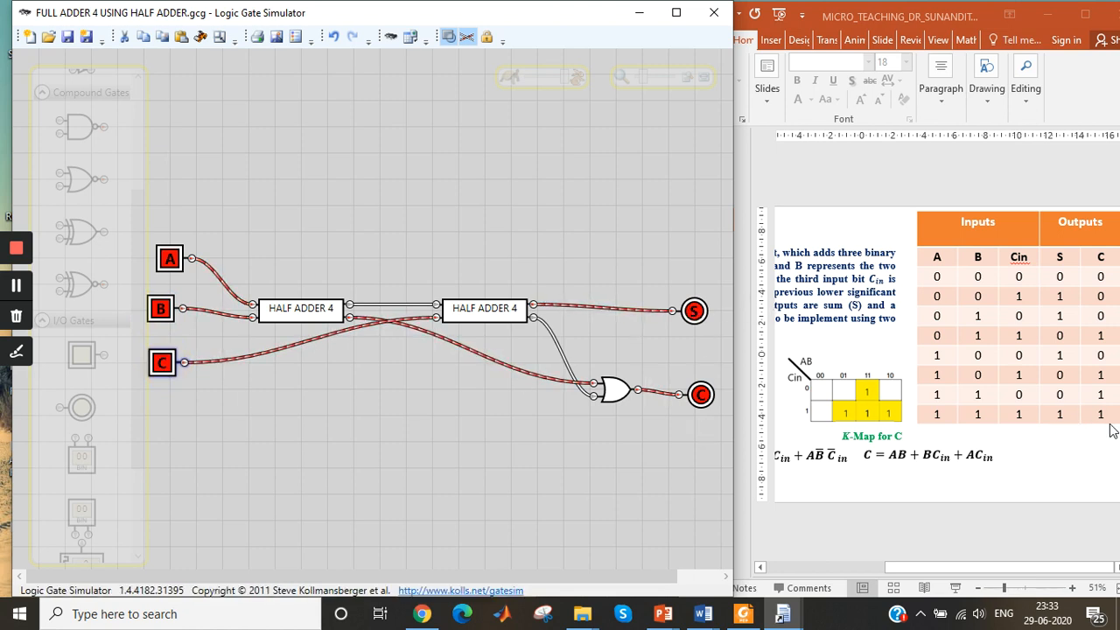
pyautogui.click(170, 258)
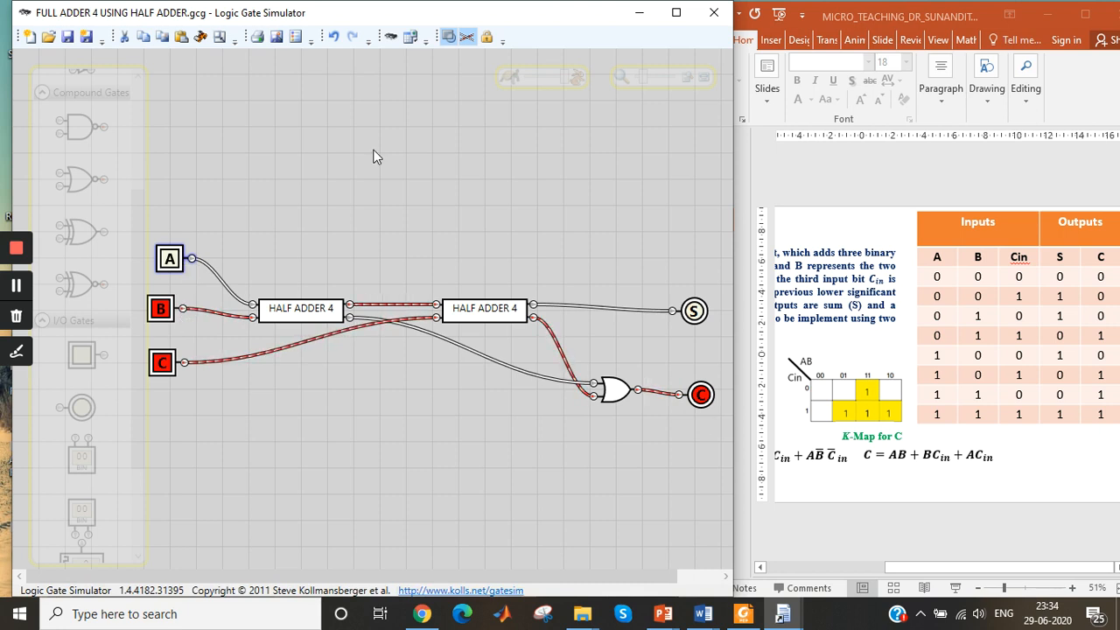
# - Switch to PowerPoint and show the full schematic diagram of the full adder on slide 4
pyautogui.click(844, 341)
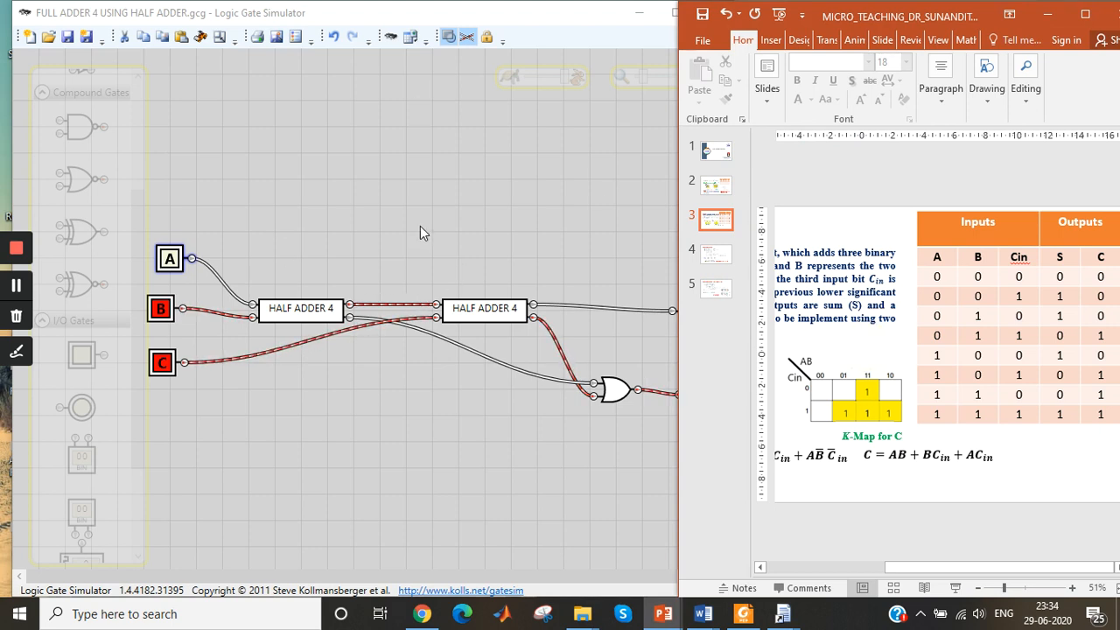
pyautogui.click(714, 252)
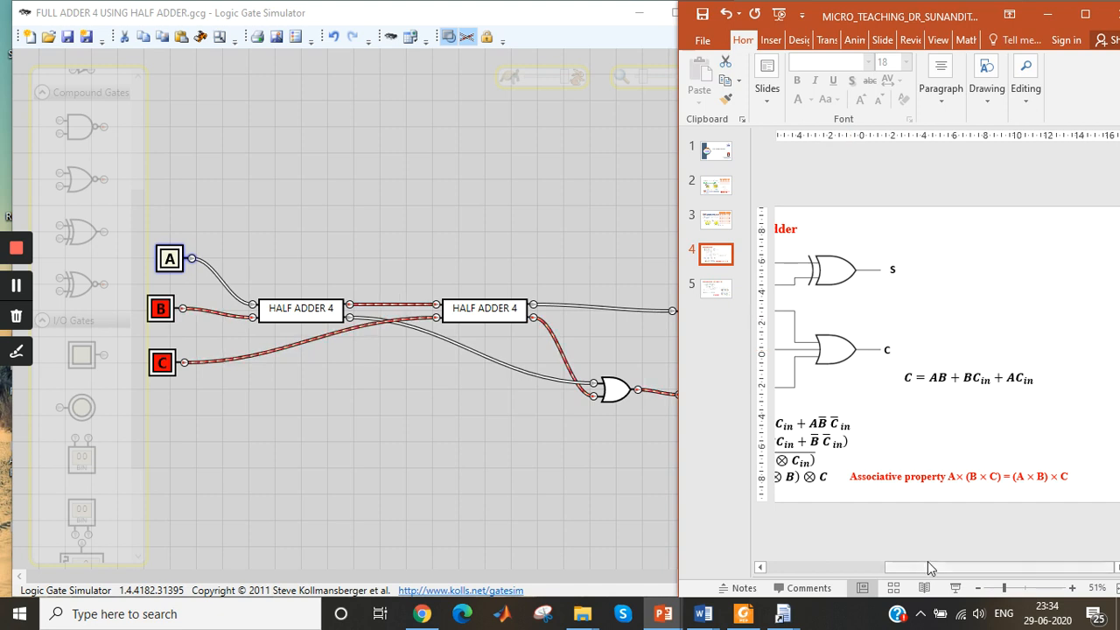
pyautogui.click(856, 568)
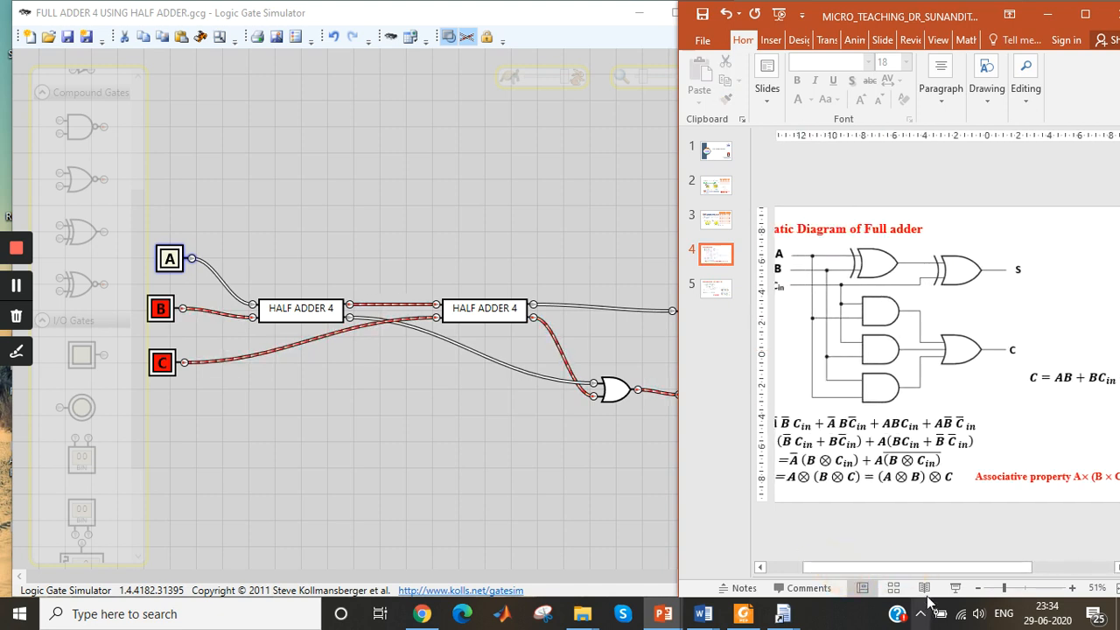
pyautogui.moveTo(921, 568); pyautogui.dragTo(852, 573)
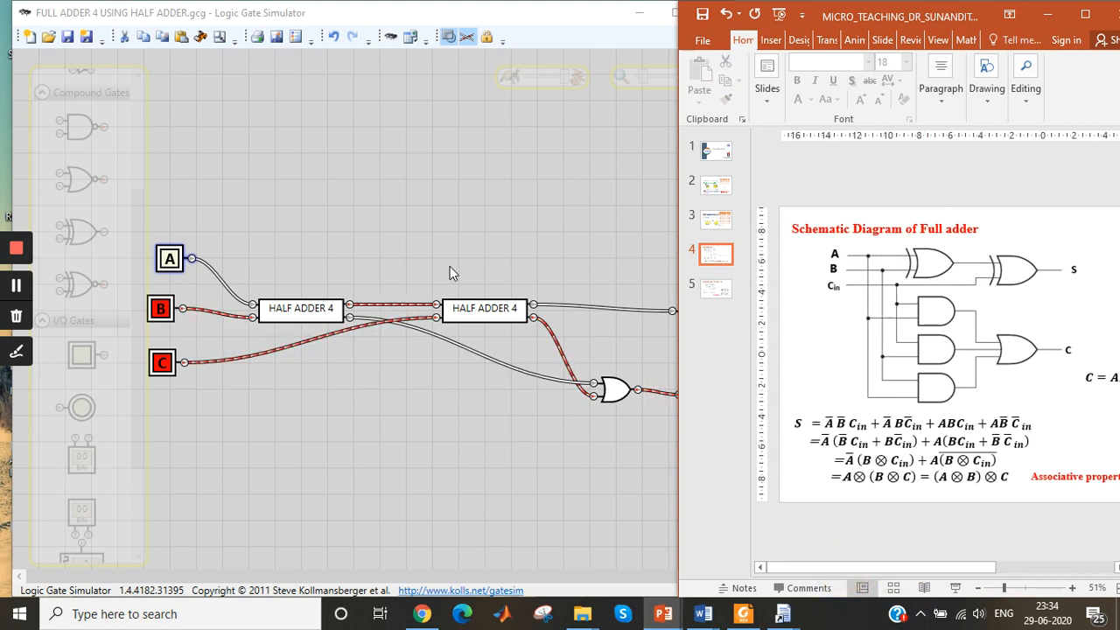
# - Start a new blank circuit in Logic Gate Simulator and place one XOR gate and one AND gate below it
pyautogui.click(29, 37)
pyautogui.click(30, 37)
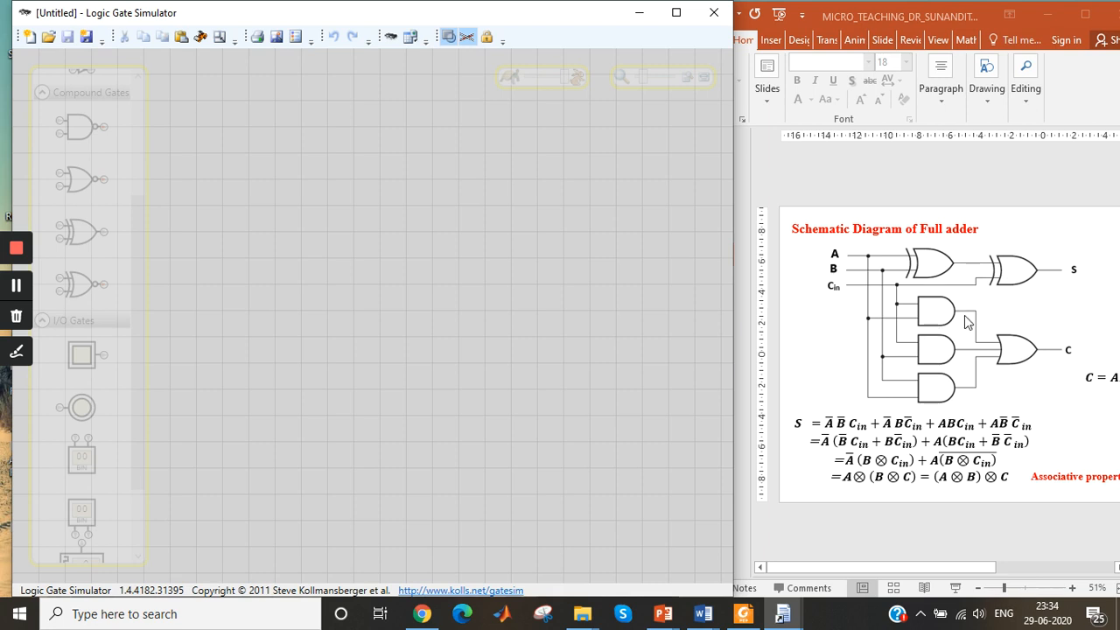
pyautogui.scroll(3, 105, 300)
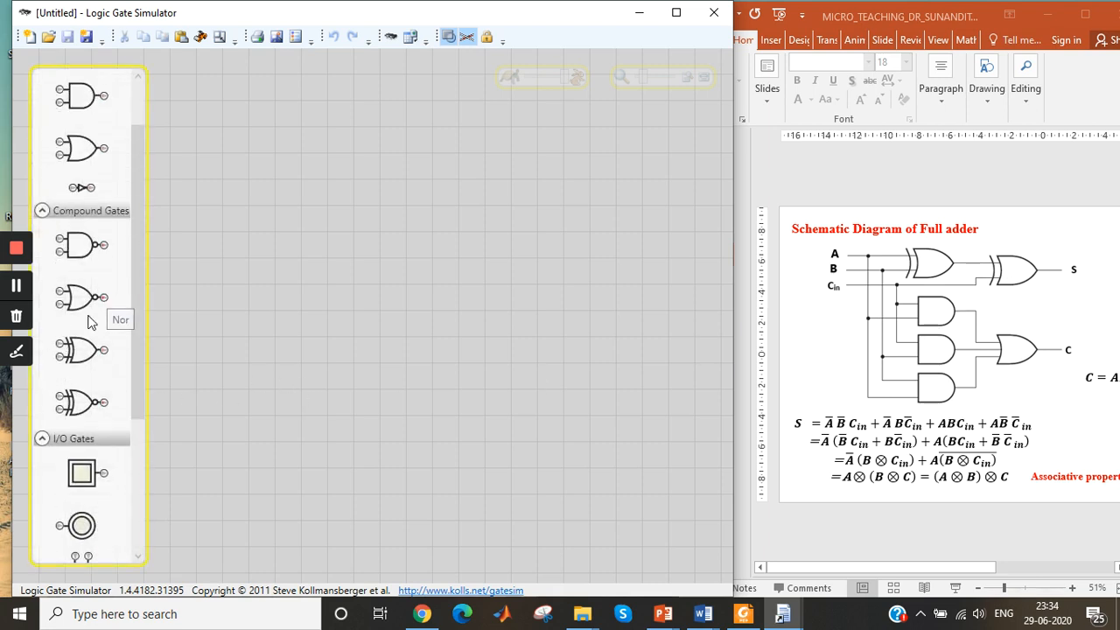
pyautogui.moveTo(82, 357); pyautogui.dragTo(315, 230)
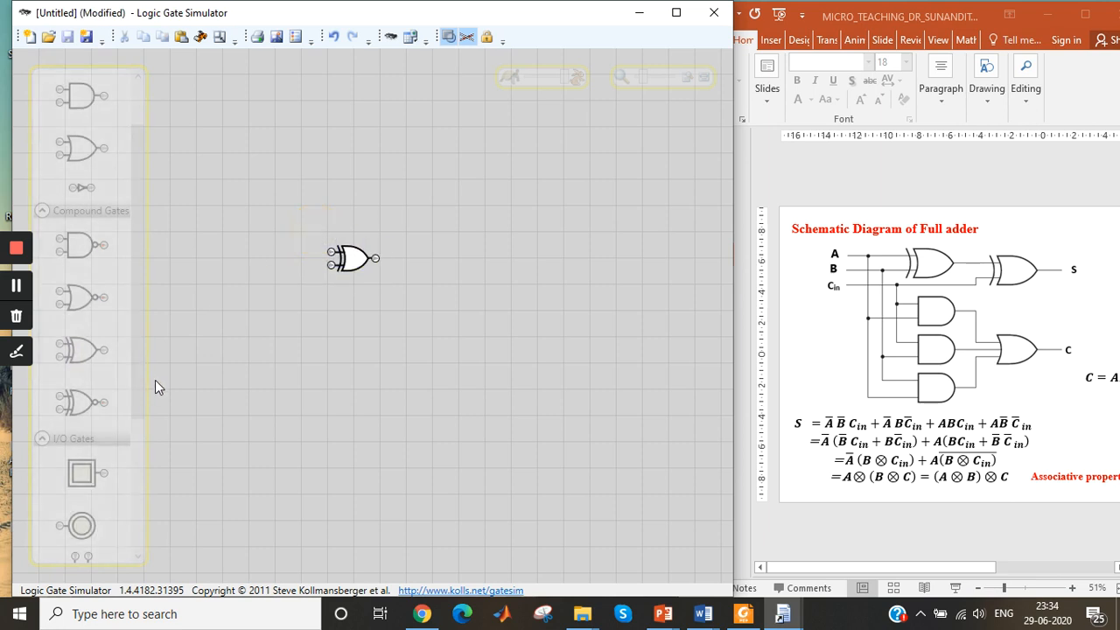
pyautogui.rightClick(333, 265)
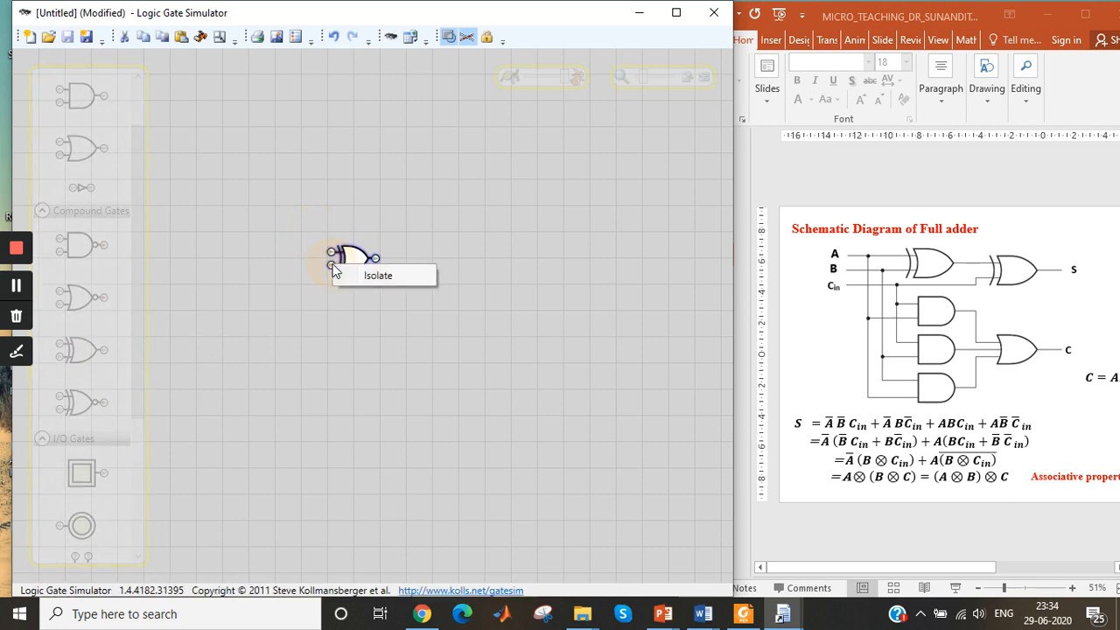
pyautogui.click(347, 319)
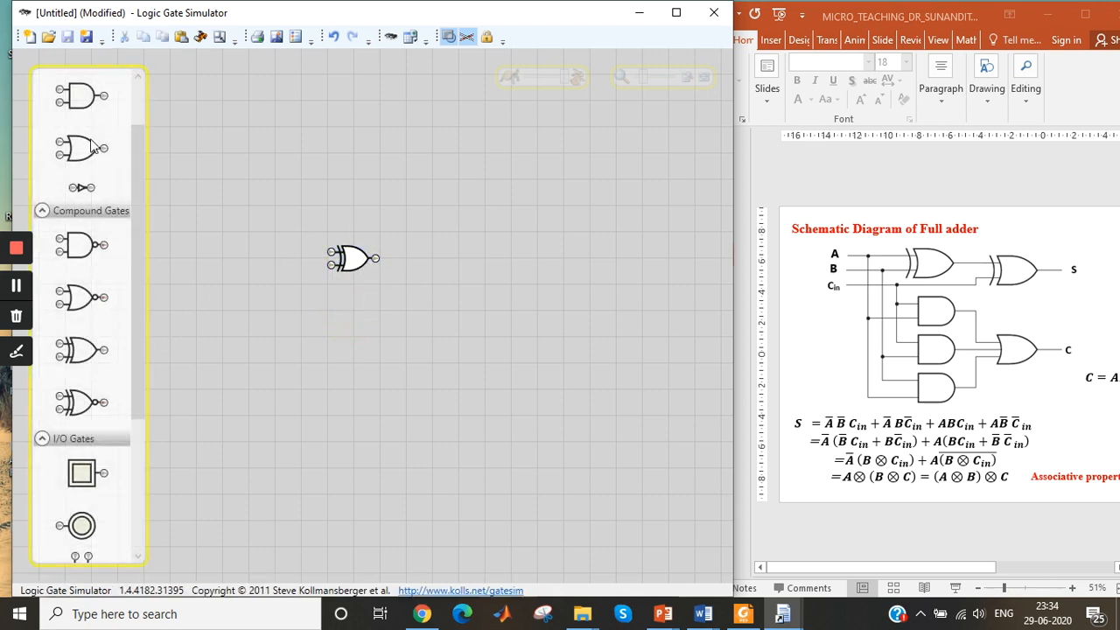
pyautogui.moveTo(88, 103); pyautogui.dragTo(429, 326)
pyautogui.rightClick(428, 319)
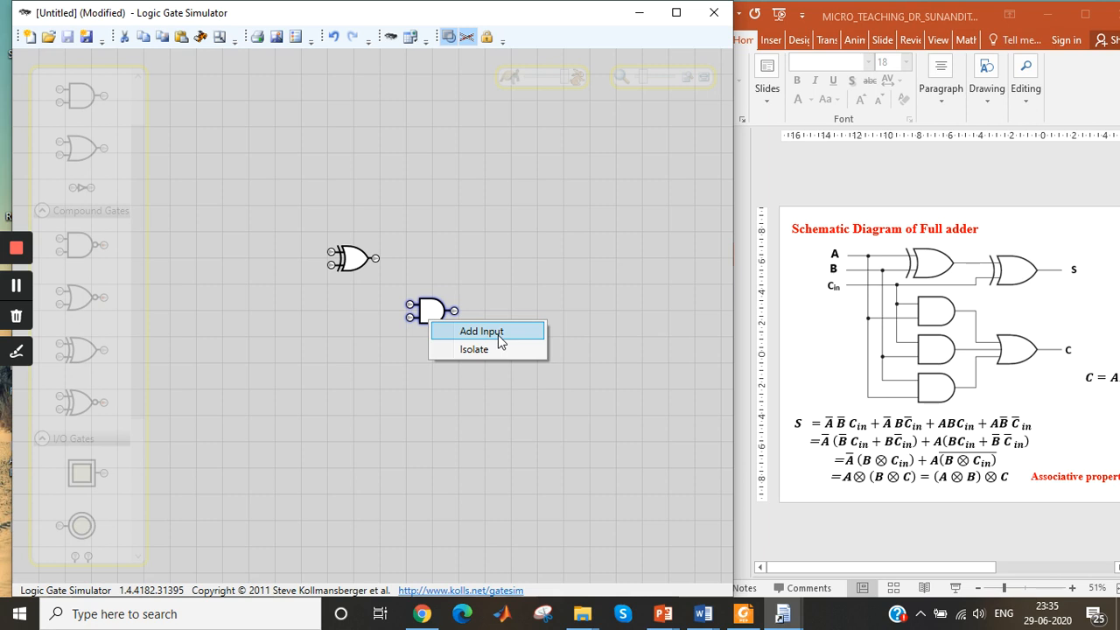
pyautogui.click(421, 252)
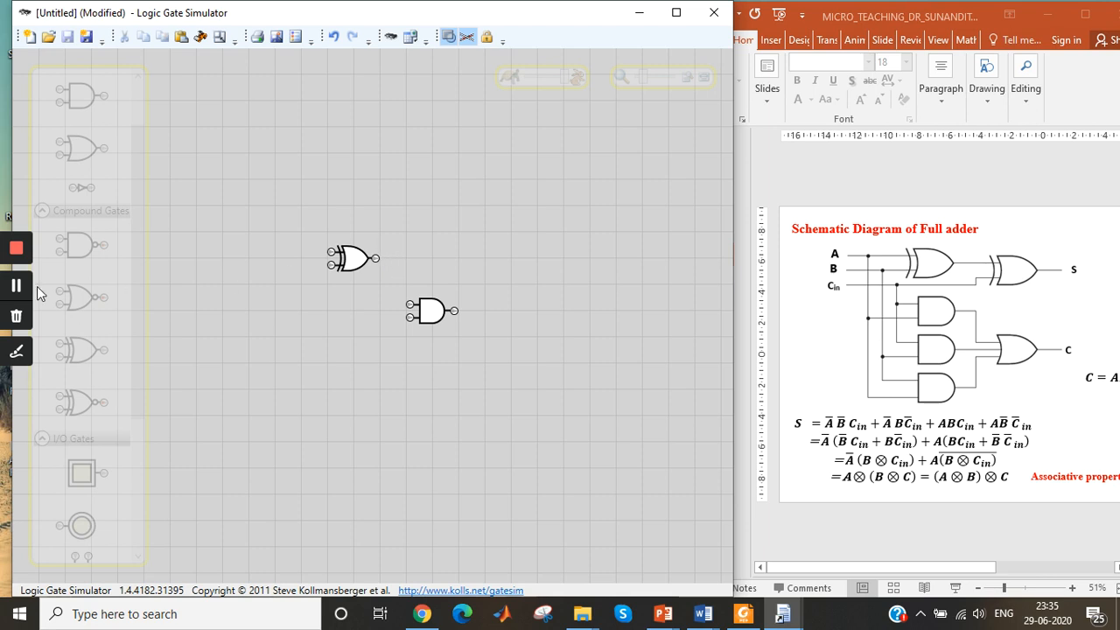
# - Duplicate the XOR gate and place the copy beside the first one in the same row
pyautogui.click(359, 259)
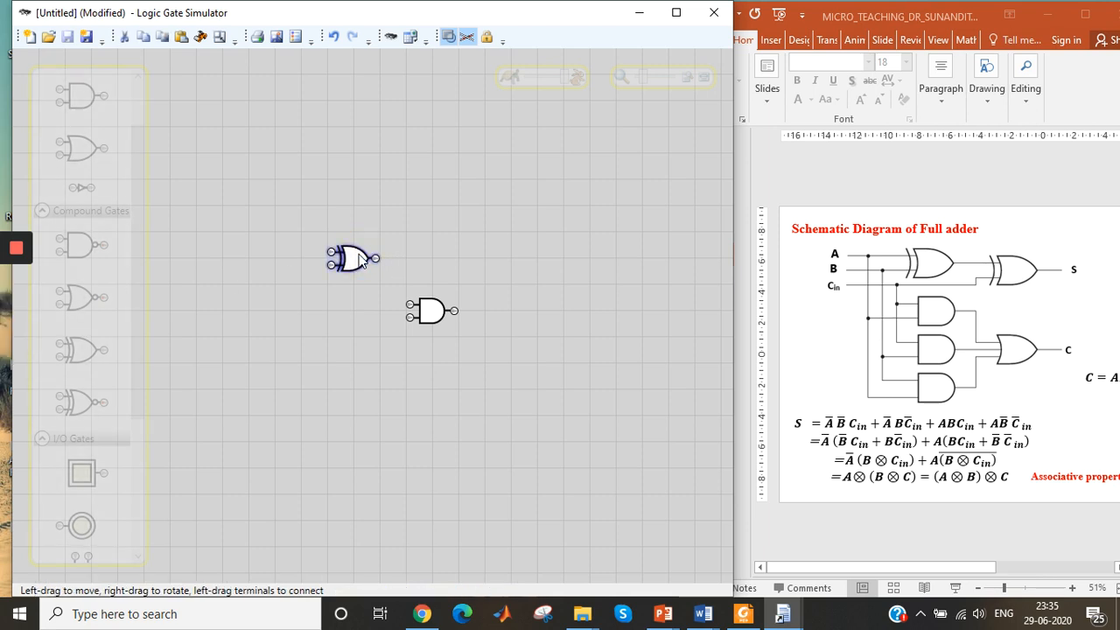
pyautogui.click(437, 254)
pyautogui.hotkey('ctrl', 'v')
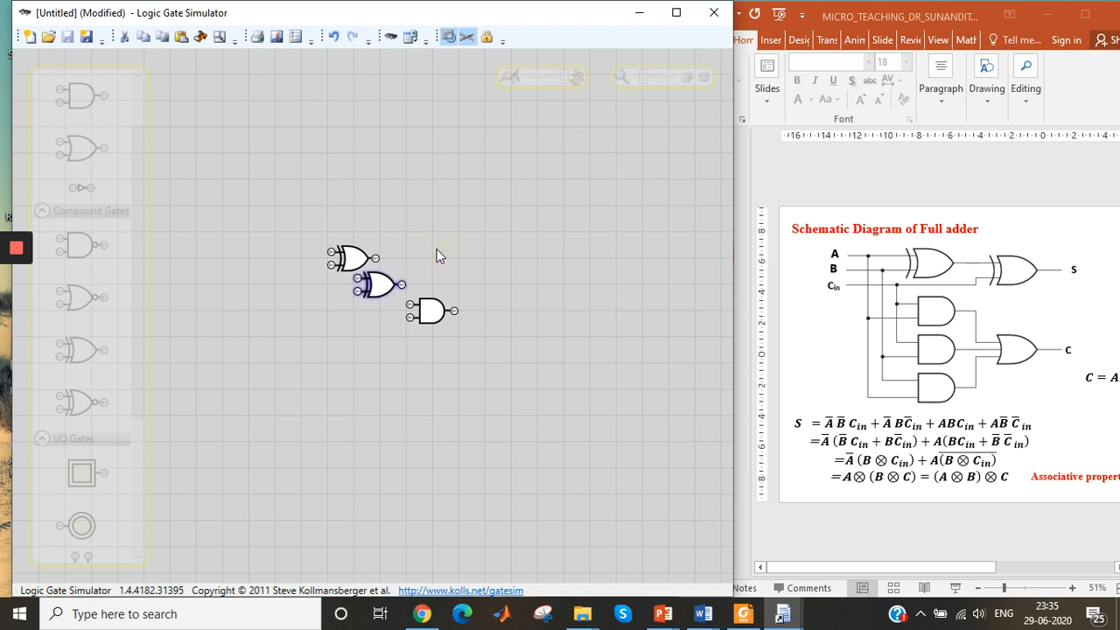
pyautogui.moveTo(375, 290); pyautogui.dragTo(445, 268)
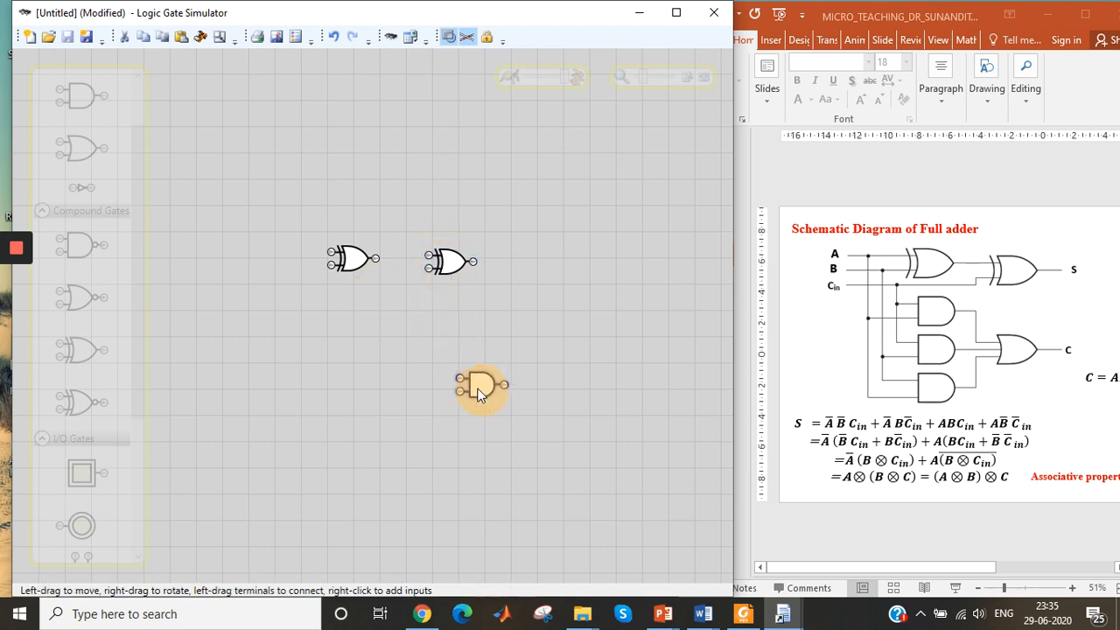
# - Move the AND gate lower, duplicate it twice, and stack the three AND gates in a vertical column
pyautogui.moveTo(479, 395); pyautogui.dragTo(471, 392)
pyautogui.click(488, 436)
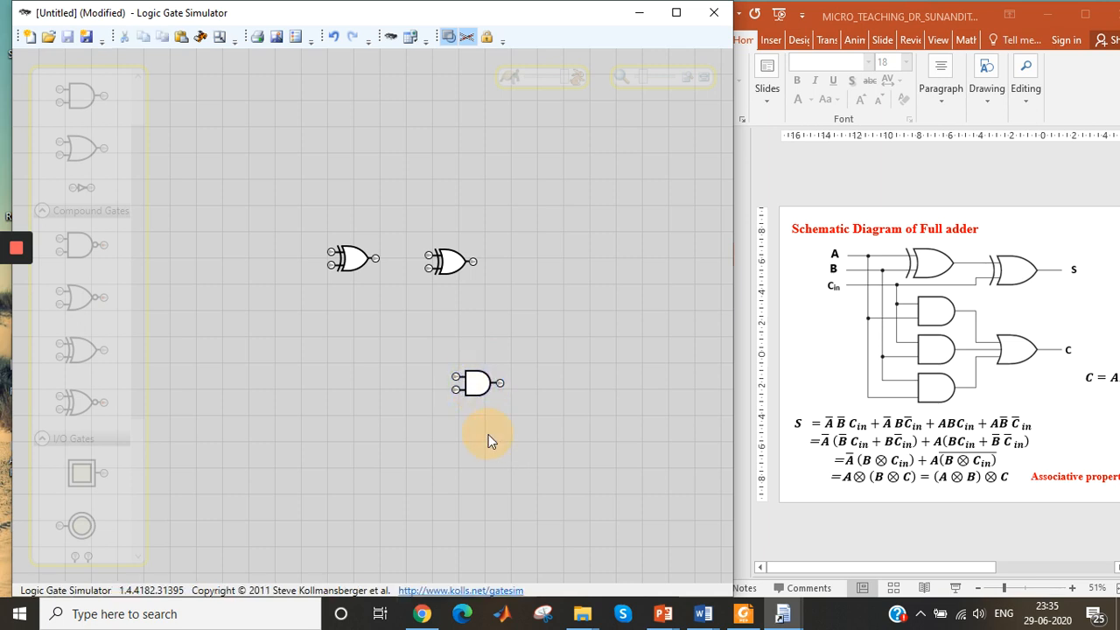
pyautogui.hotkey('ctrl', 'v')
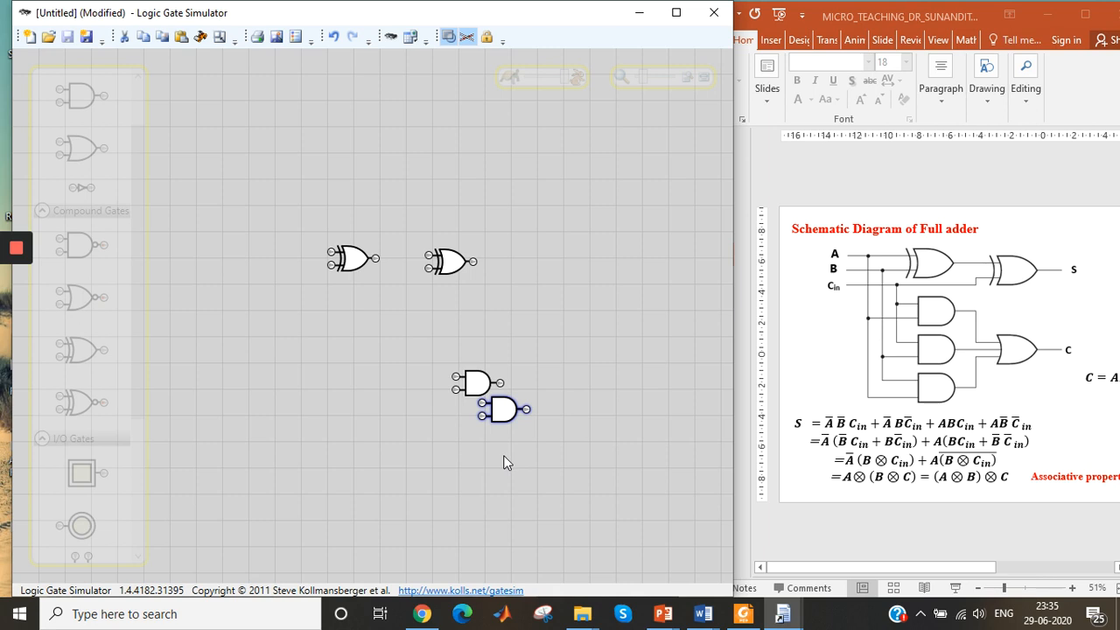
pyautogui.moveTo(500, 409); pyautogui.dragTo(473, 459)
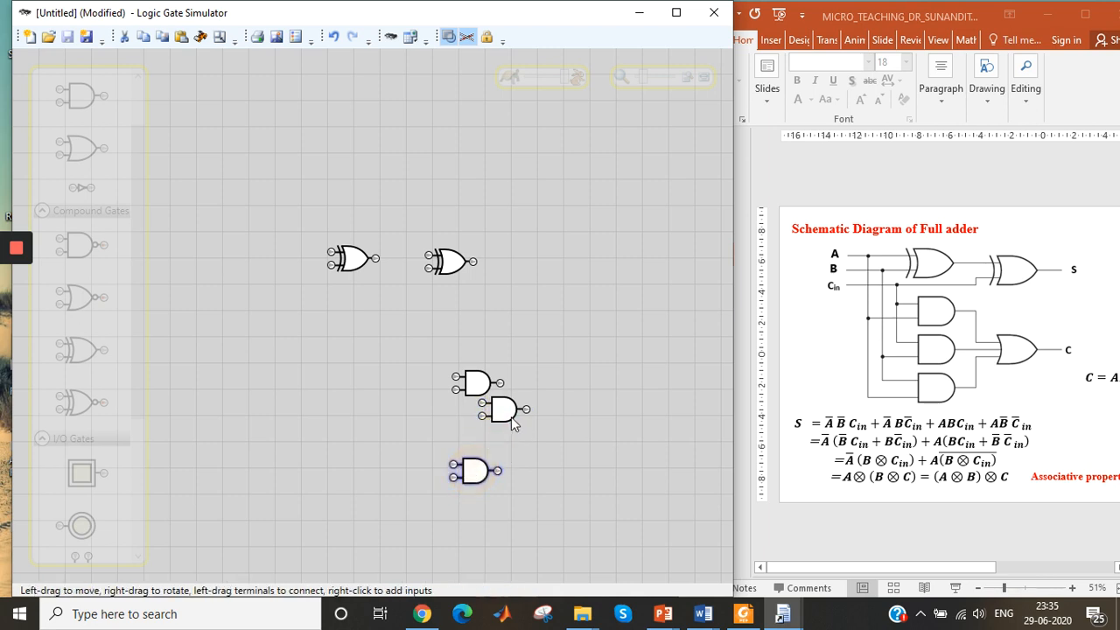
pyautogui.moveTo(501, 409); pyautogui.dragTo(476, 422)
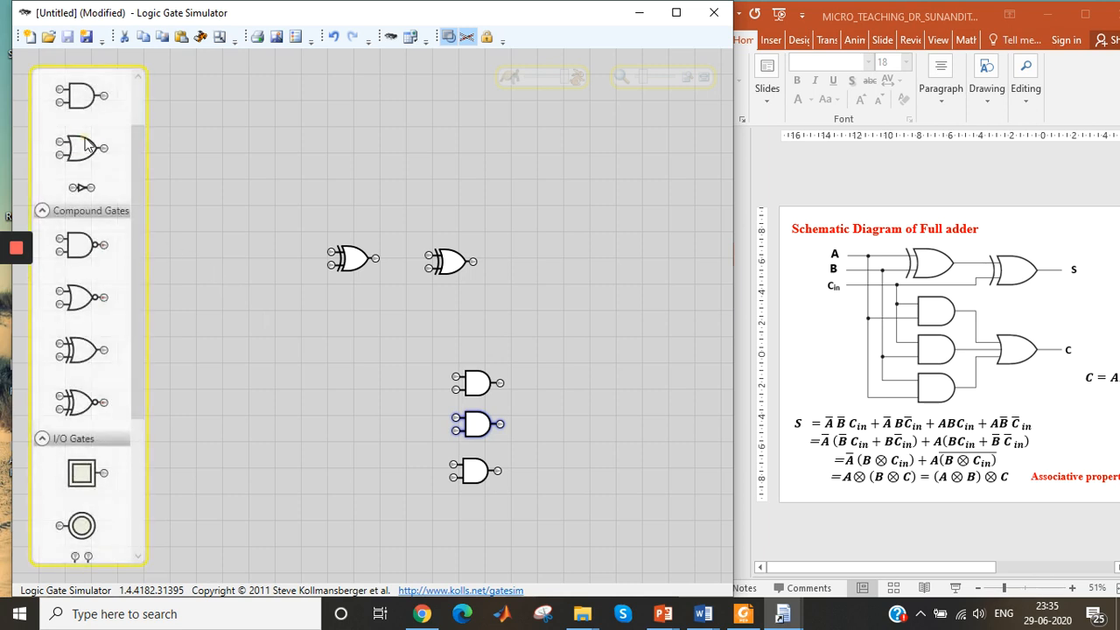
# - Place an OR gate after the AND gates and add three user inputs before the gates and two user outputs after them
pyautogui.moveTo(84, 148); pyautogui.dragTo(592, 394)
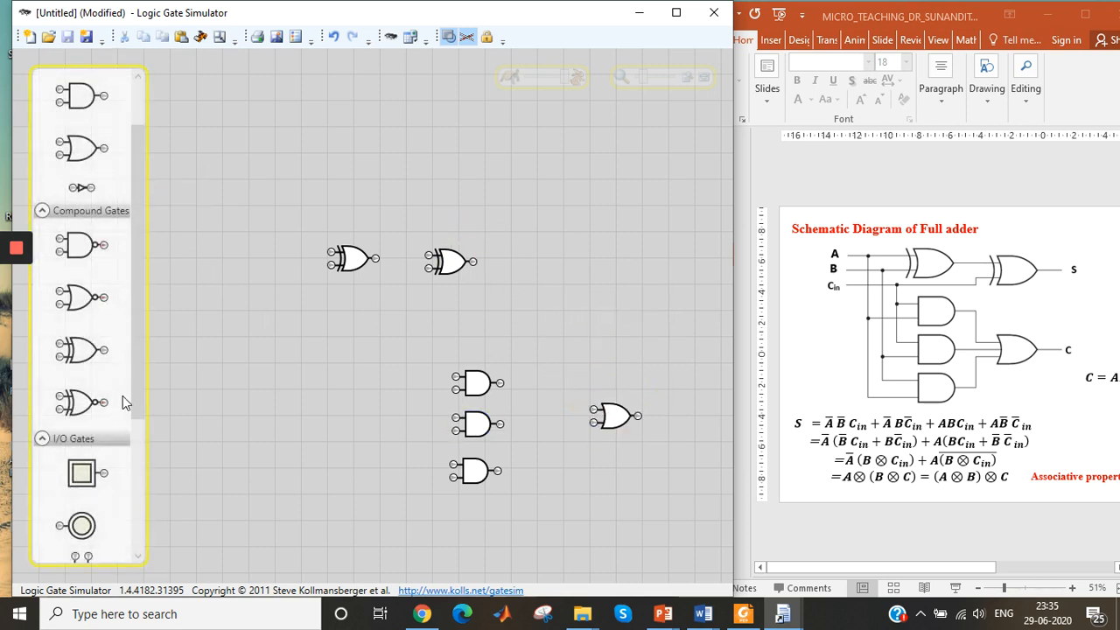
pyautogui.scroll(-1, 133, 403)
pyautogui.moveTo(81, 420); pyautogui.dragTo(172, 256)
pyautogui.moveTo(81, 421); pyautogui.dragTo(161, 388)
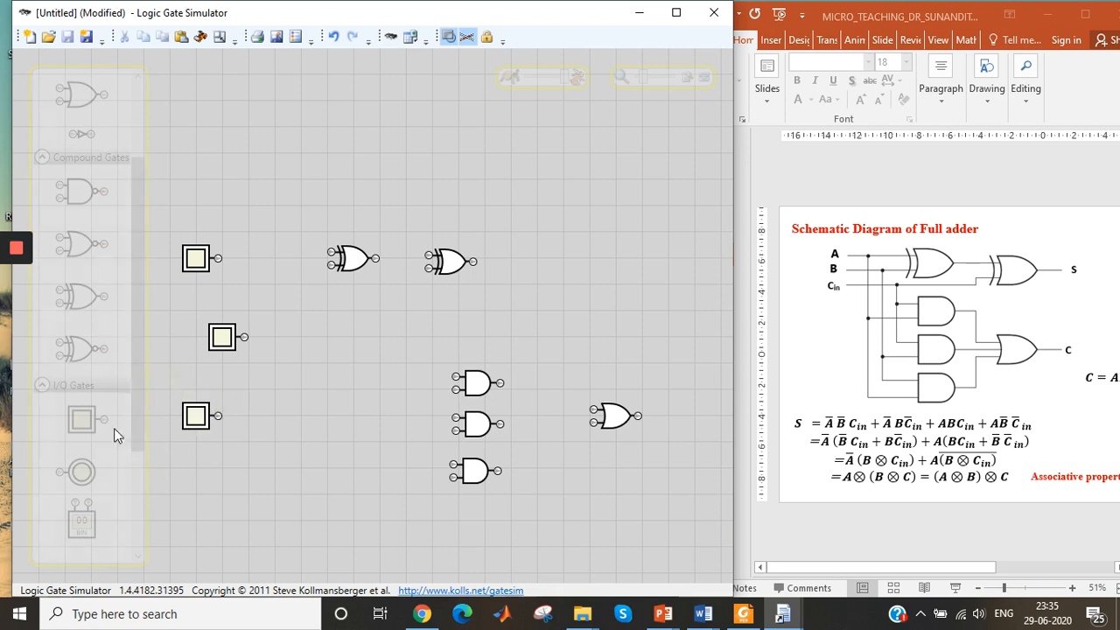
pyautogui.moveTo(90, 473); pyautogui.dragTo(619, 259)
pyautogui.moveTo(85, 475); pyautogui.dragTo(696, 363)
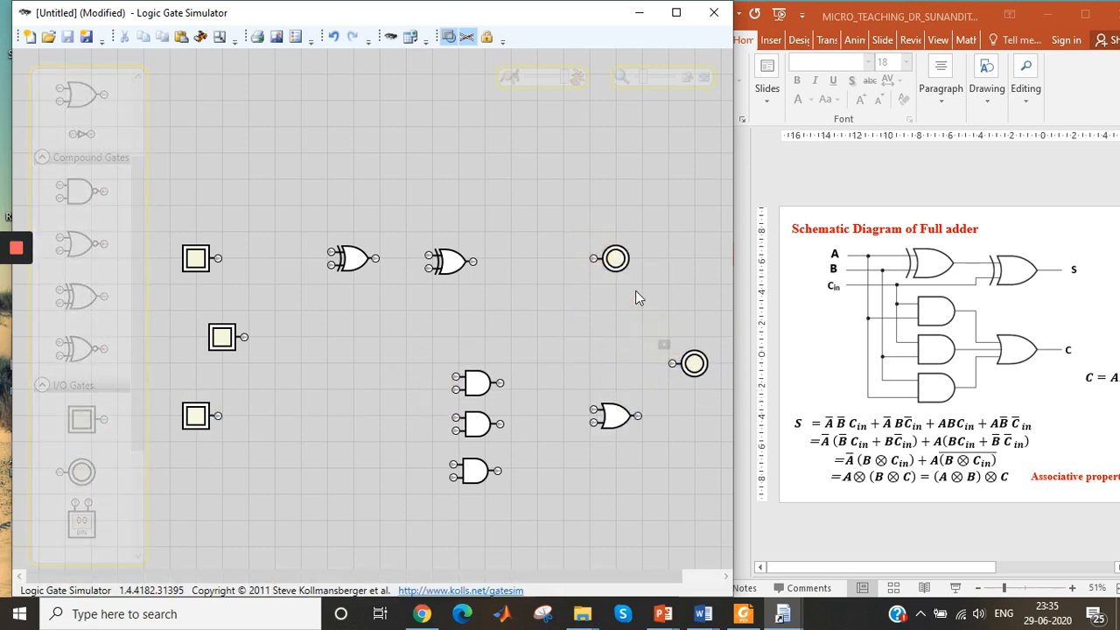
# - Rename the output level with the XOR gates S and the output near the OR gate C
pyautogui.rightClick(618, 263)
pyautogui.click(641, 276)
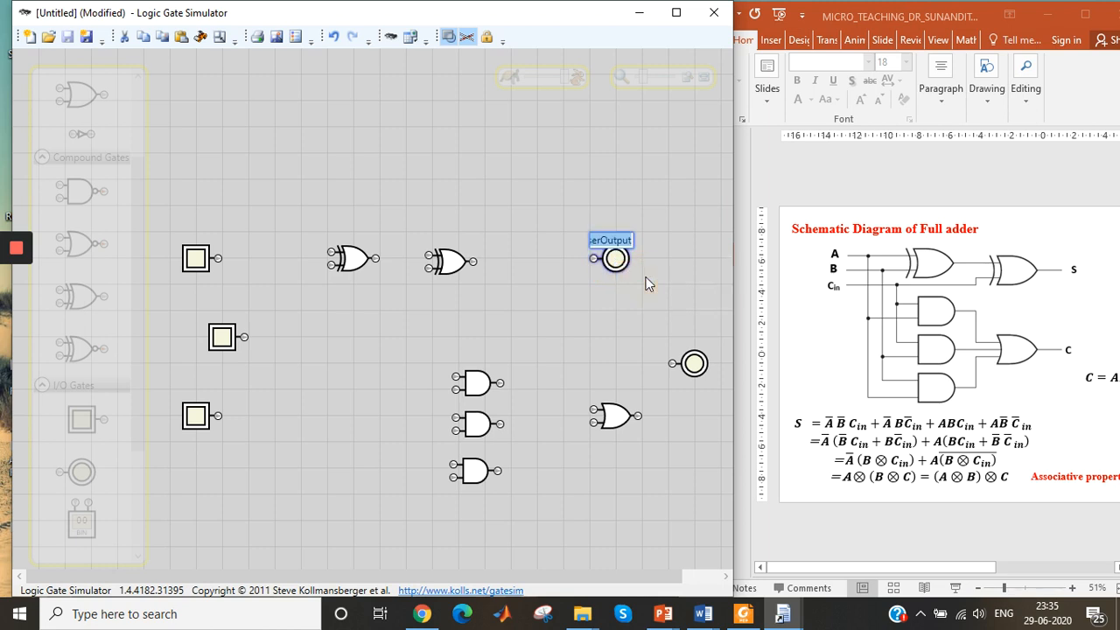
pyautogui.press('Return')
pyautogui.rightClick(700, 365)
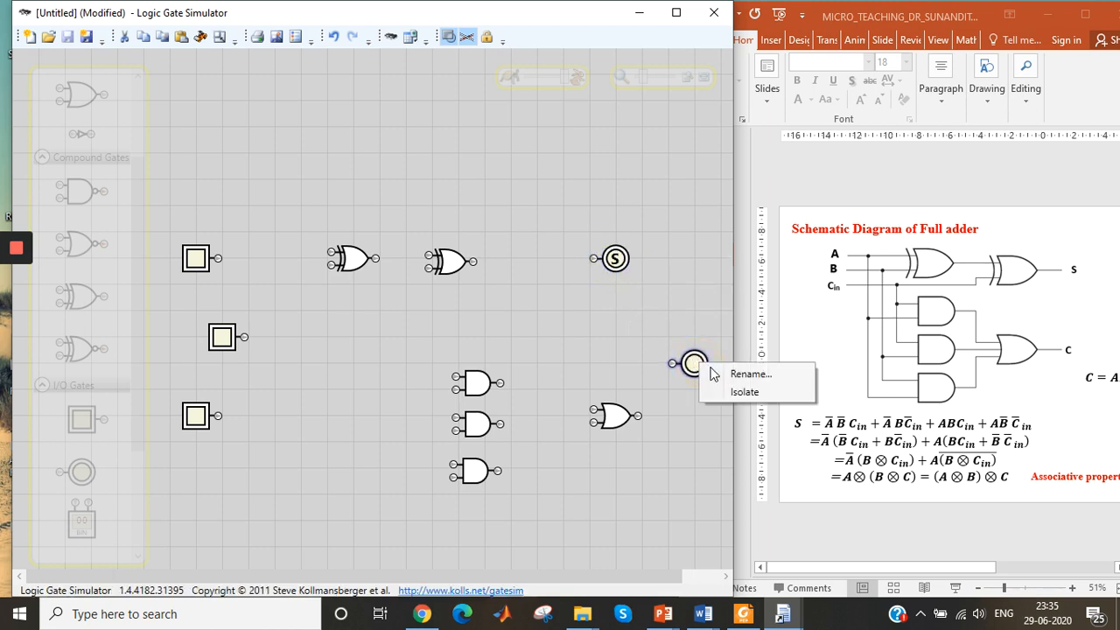
pyautogui.click(740, 375)
pyautogui.write('C')
pyautogui.press('Return')
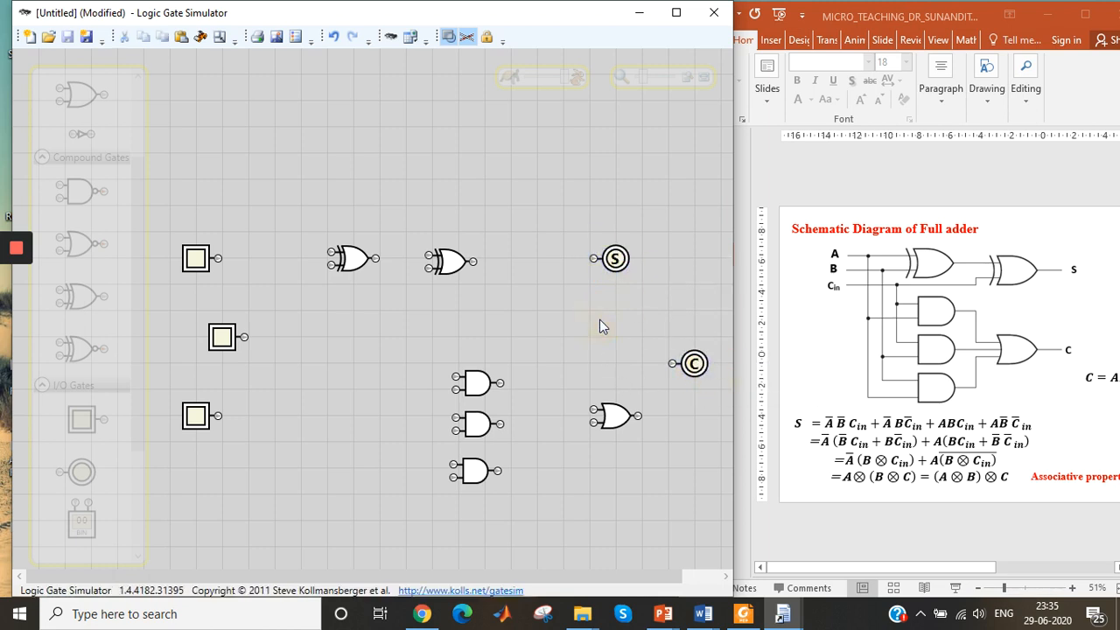
# - Switch on the first and second user inputs and rename them A and B
pyautogui.click(196, 258)
pyautogui.rightClick(196, 258)
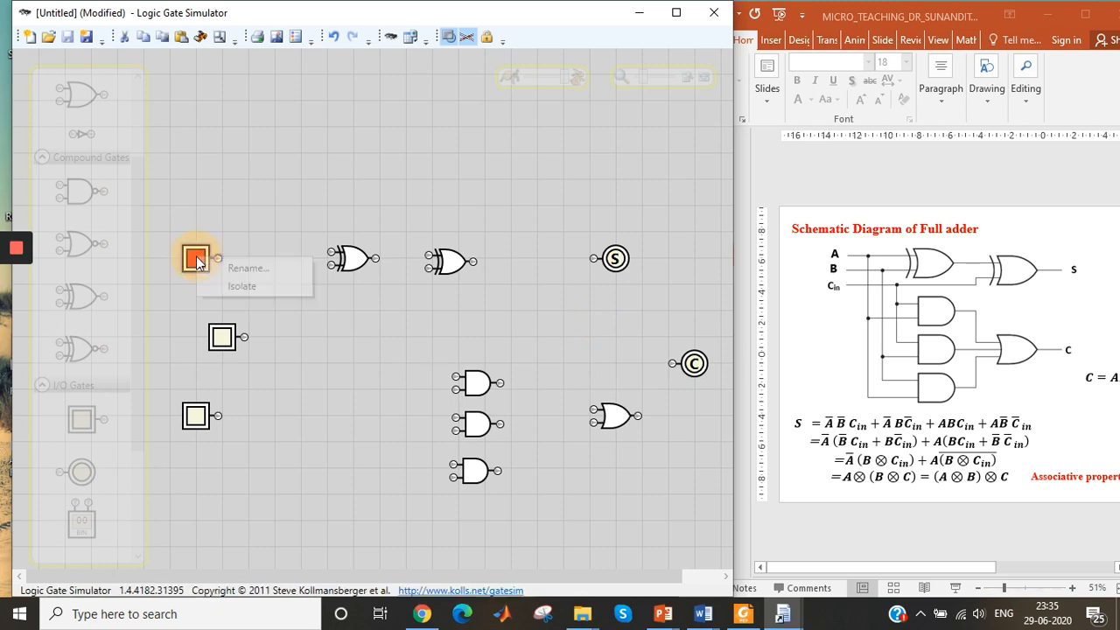
pyautogui.click(240, 265)
pyautogui.write('A')
pyautogui.press('Return')
pyautogui.click(222, 337)
pyautogui.rightClick(225, 335)
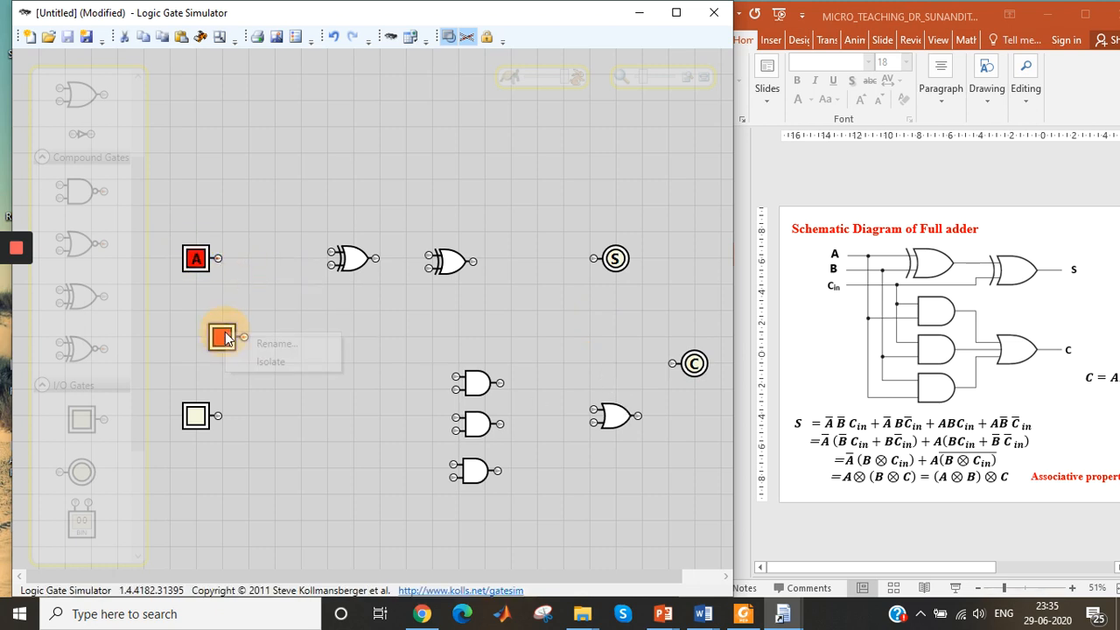
pyautogui.click(262, 341)
pyautogui.write('B')
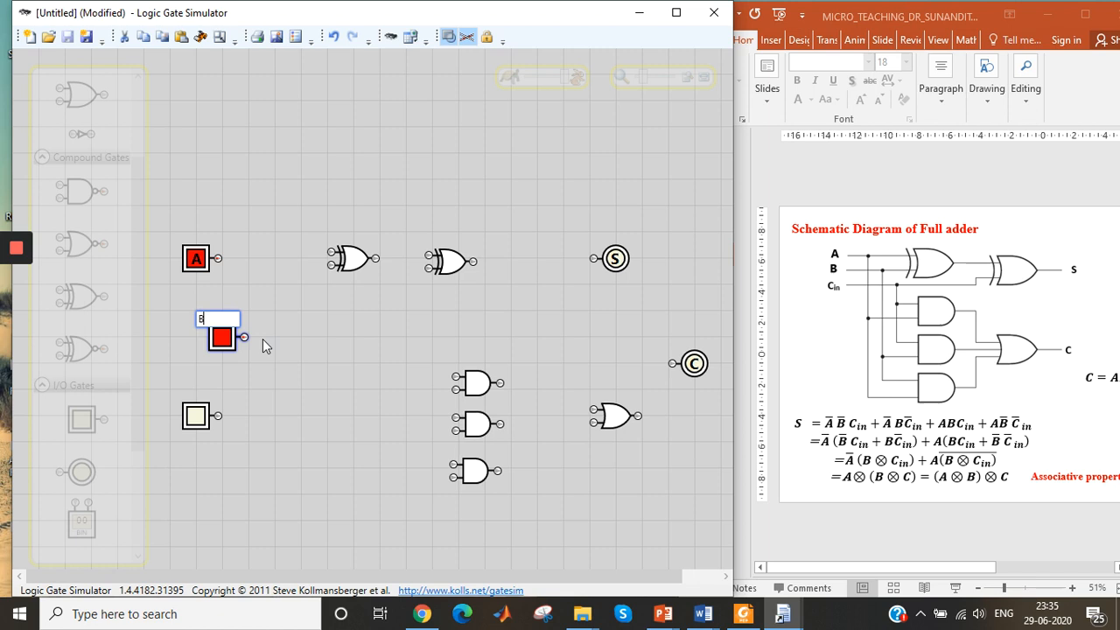
pyautogui.press('Return')
# - Switch on the third user input and rename it C
pyautogui.click(203, 411)
pyautogui.rightClick(203, 411)
pyautogui.click(260, 424)
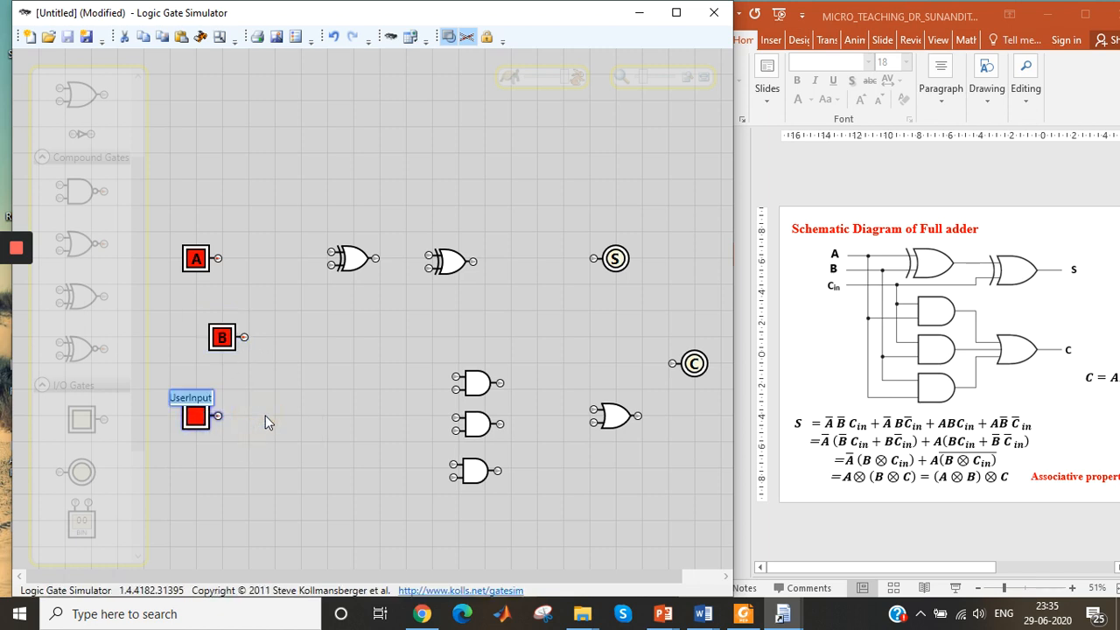
pyautogui.write('Cin')
pyautogui.press('Return')
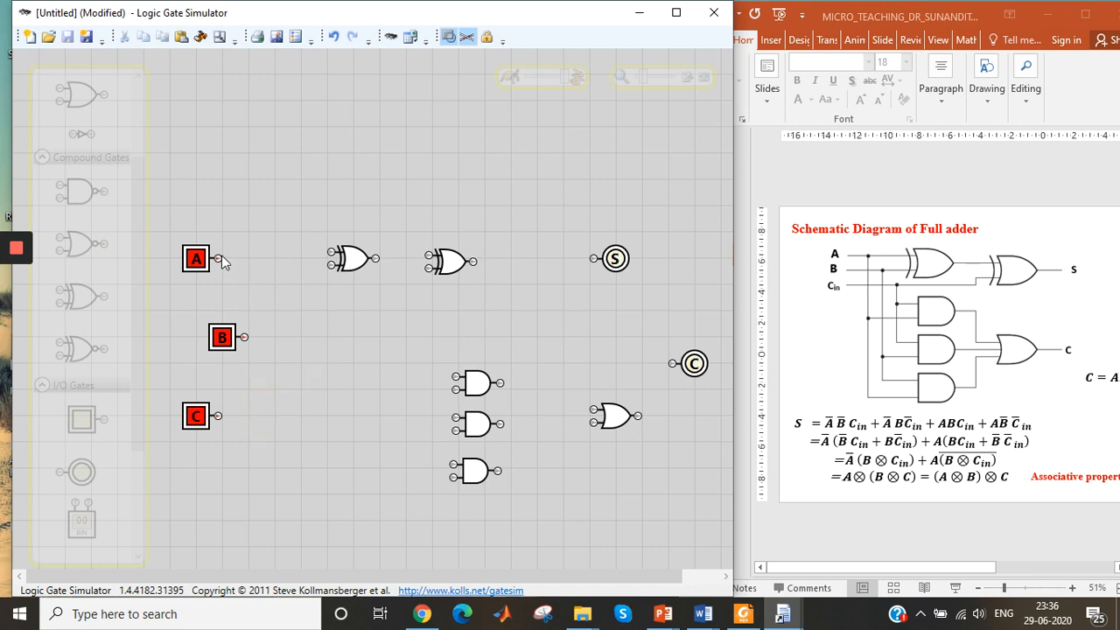
# - Wire A and B into the first XOR, its output and input C into the second XOR, and the second XOR's output to S
pyautogui.moveTo(218, 258); pyautogui.dragTo(332, 253)
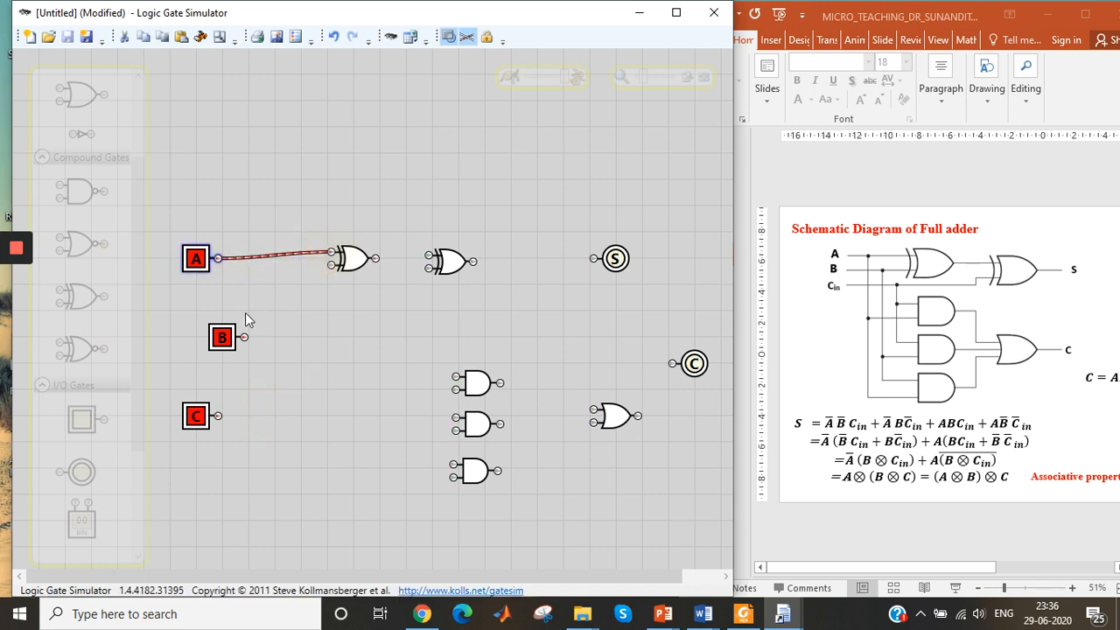
pyautogui.moveTo(244, 337); pyautogui.dragTo(335, 271)
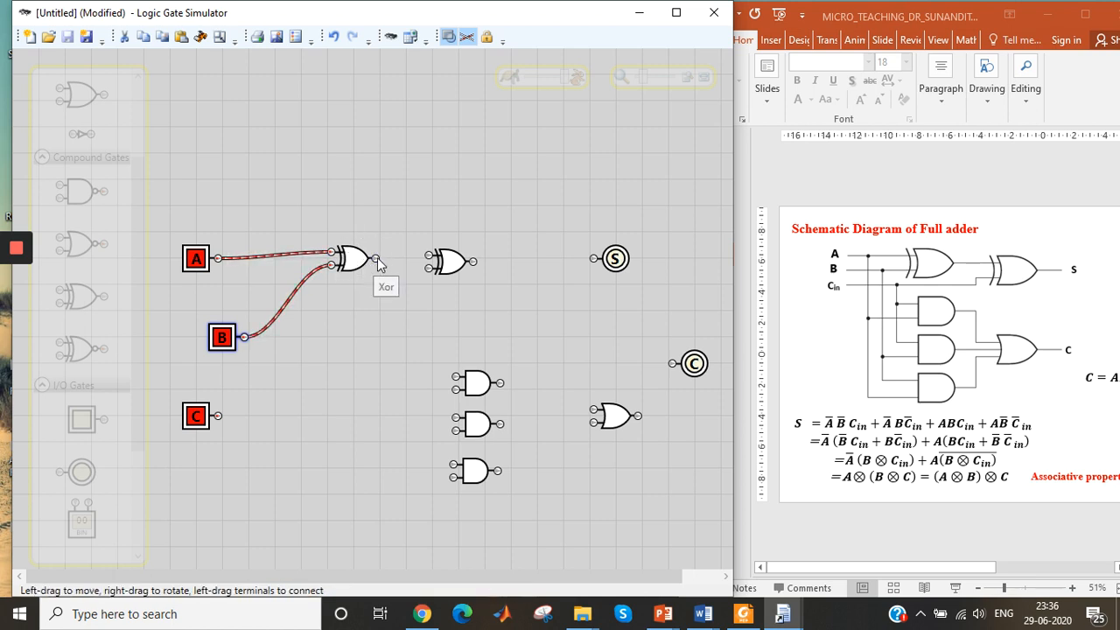
pyautogui.moveTo(377, 259); pyautogui.dragTo(429, 254)
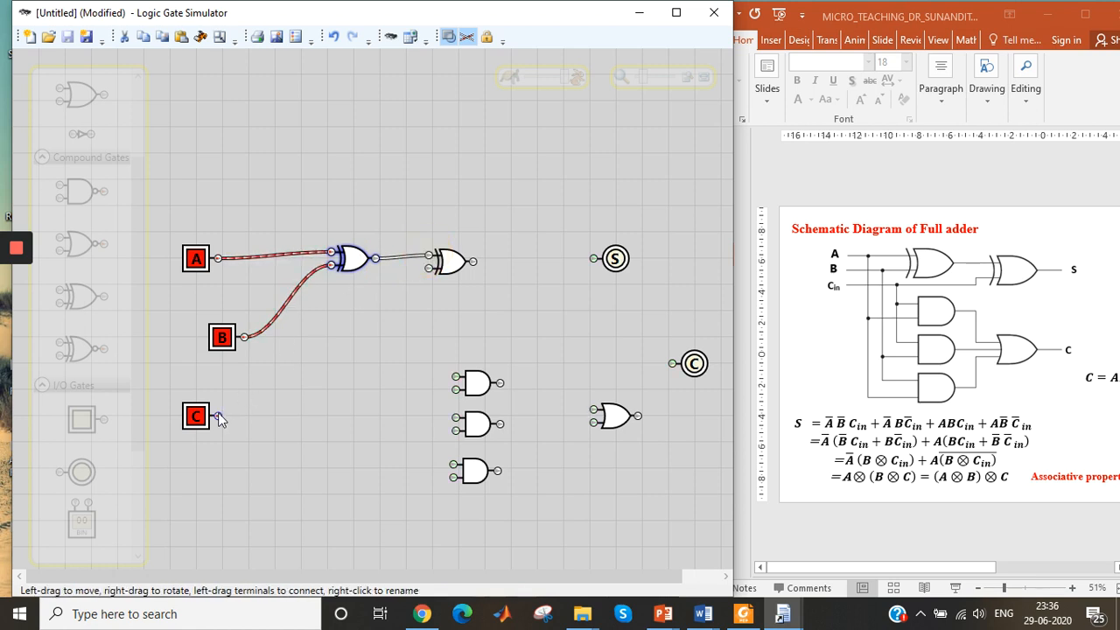
pyautogui.moveTo(220, 415); pyautogui.dragTo(594, 258)
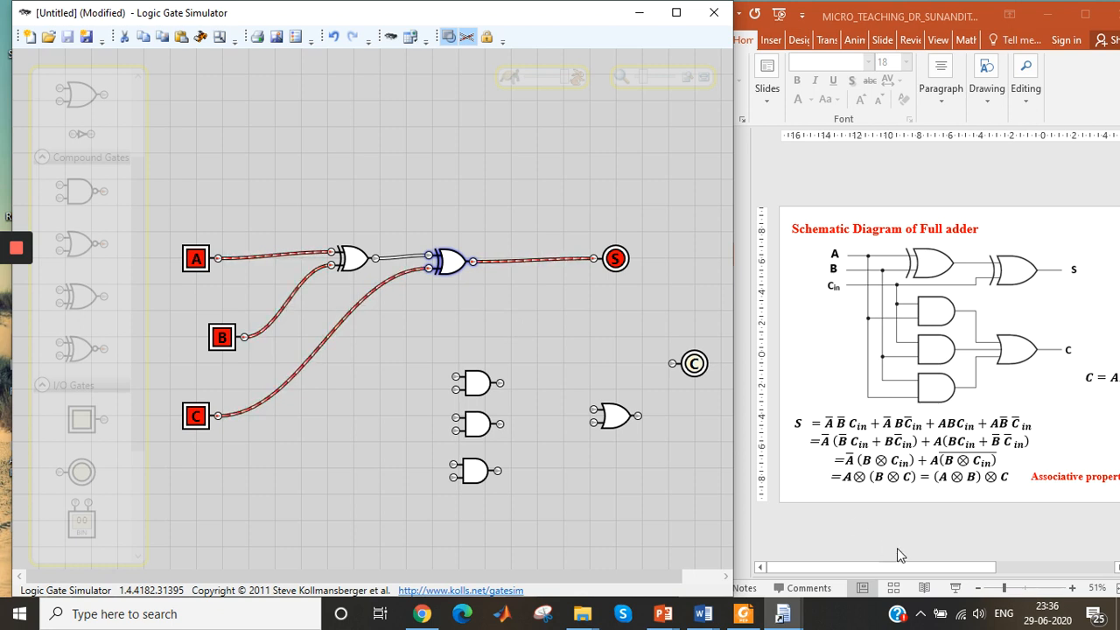
# - Bring the carry output equation on slide 4 into view in PowerPoint
pyautogui.click(911, 568)
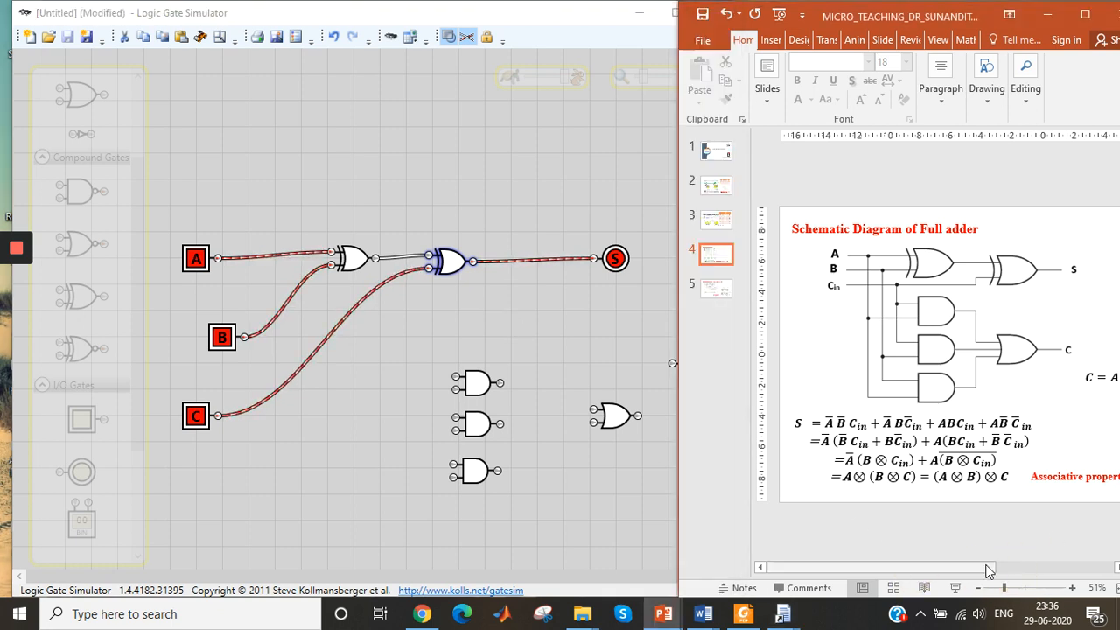
pyautogui.moveTo(989, 568); pyautogui.dragTo(1116, 549)
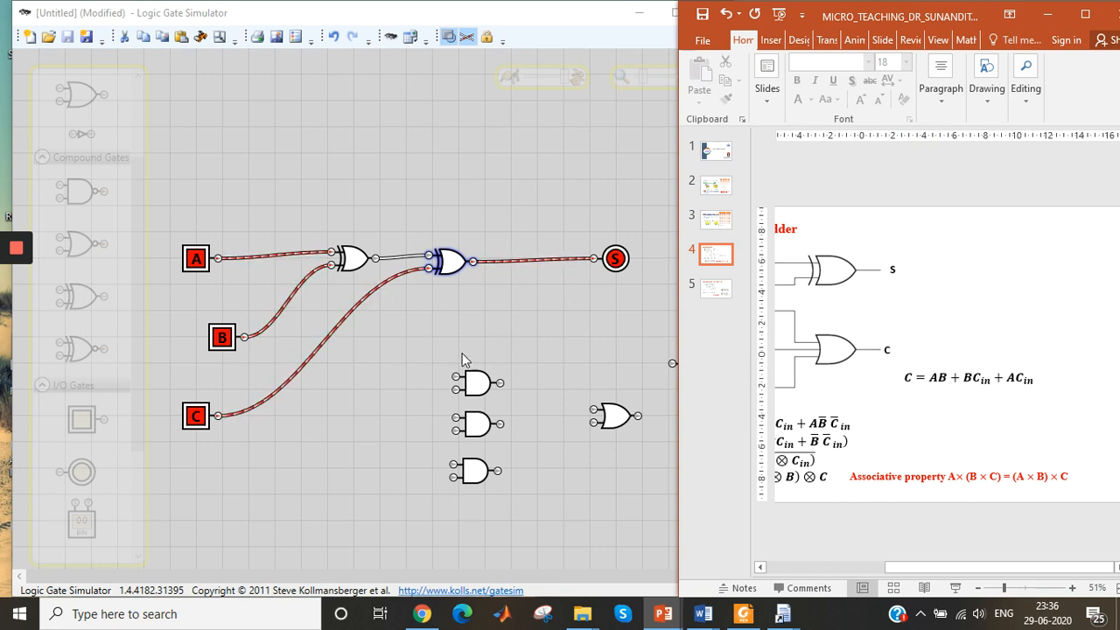
# - Wire A and B into the first AND gate, B and C into the second, and A and C into the third
pyautogui.click(218, 259)
pyautogui.moveTo(217, 259); pyautogui.dragTo(455, 379)
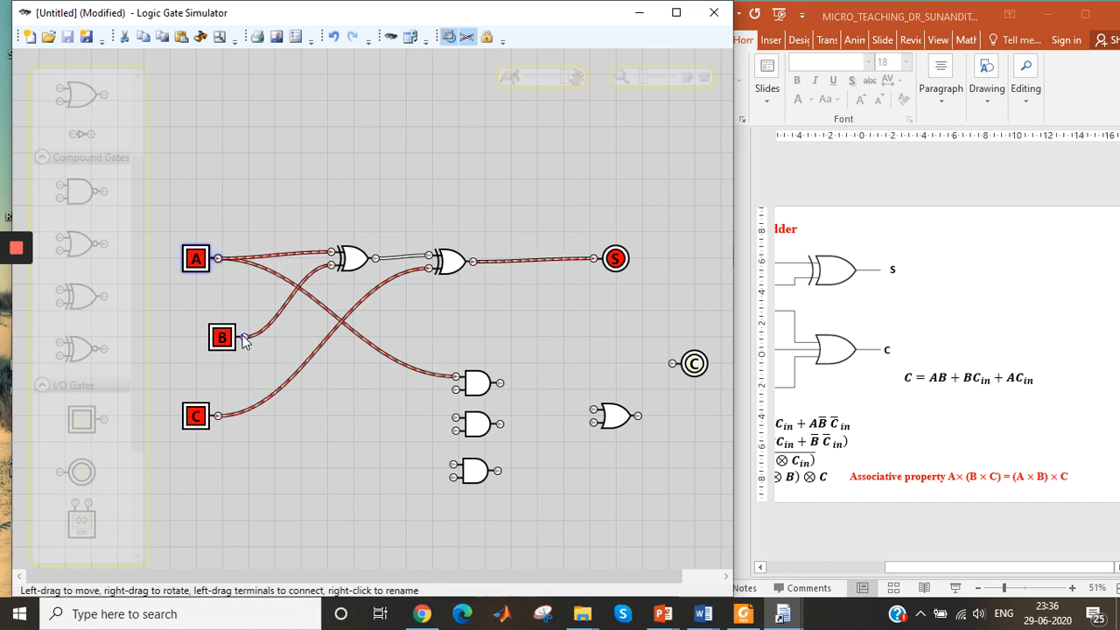
pyautogui.moveTo(245, 337); pyautogui.dragTo(457, 389)
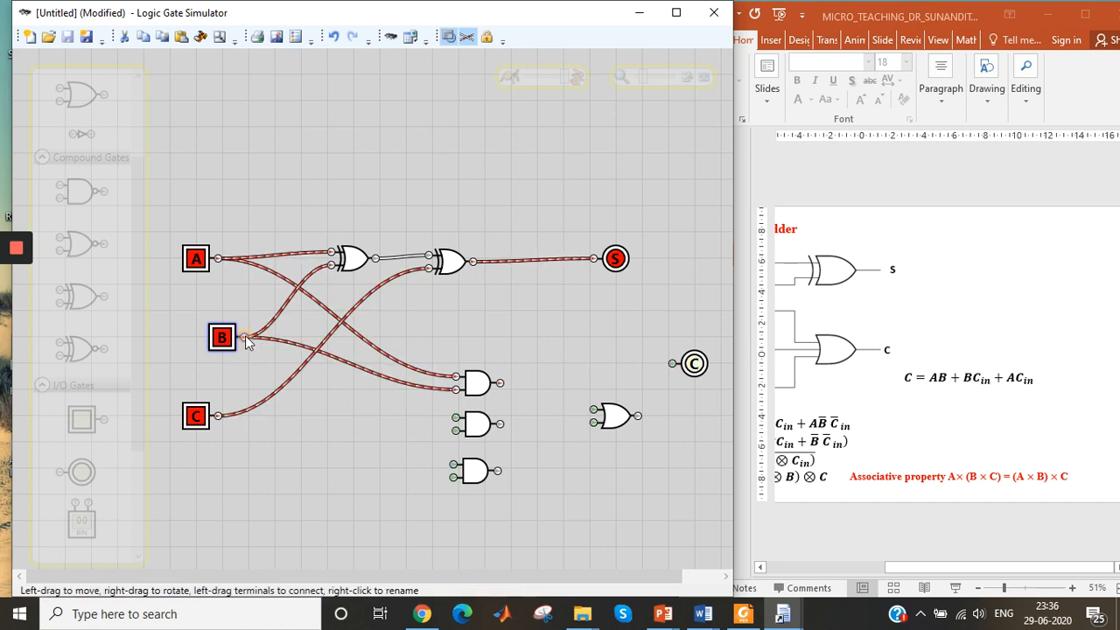
pyautogui.moveTo(245, 336); pyautogui.dragTo(456, 418)
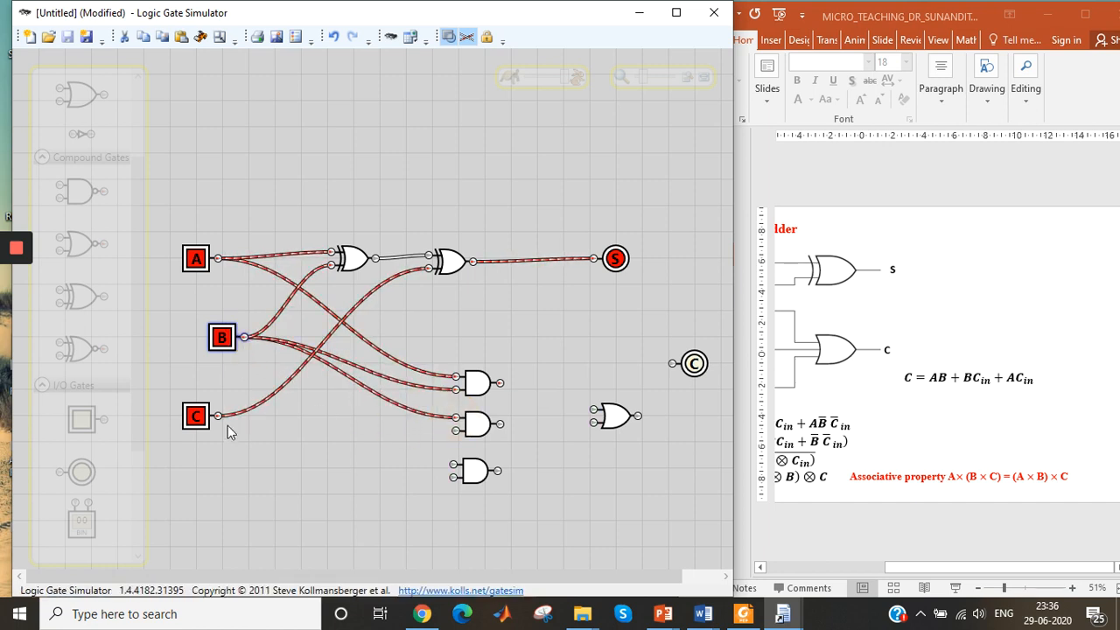
pyautogui.moveTo(220, 416); pyautogui.dragTo(454, 430)
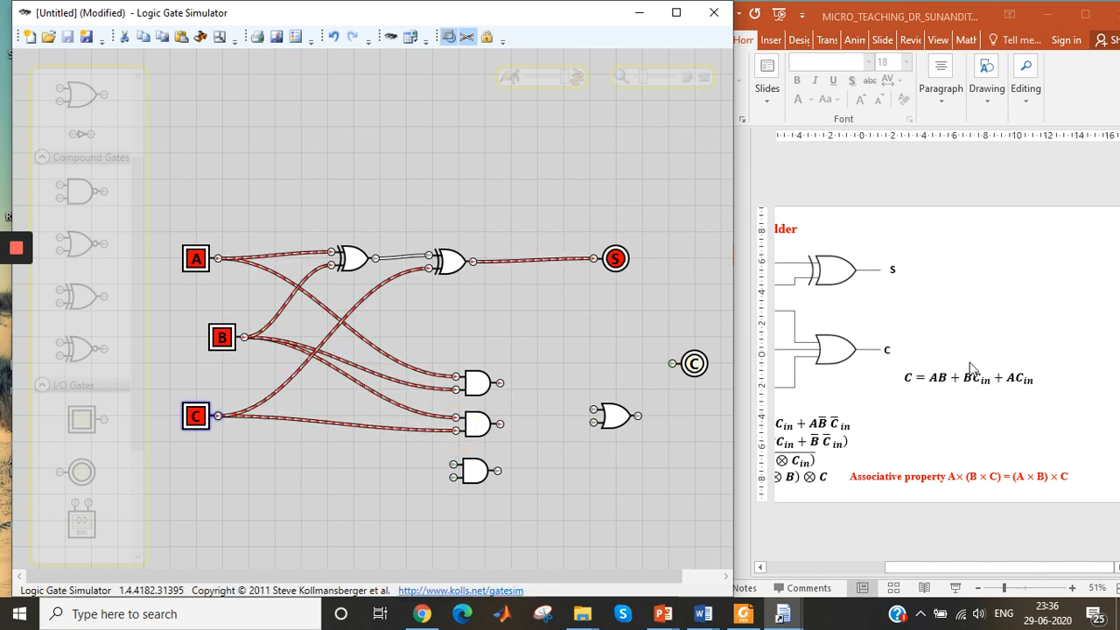
pyautogui.moveTo(218, 258); pyautogui.dragTo(454, 464)
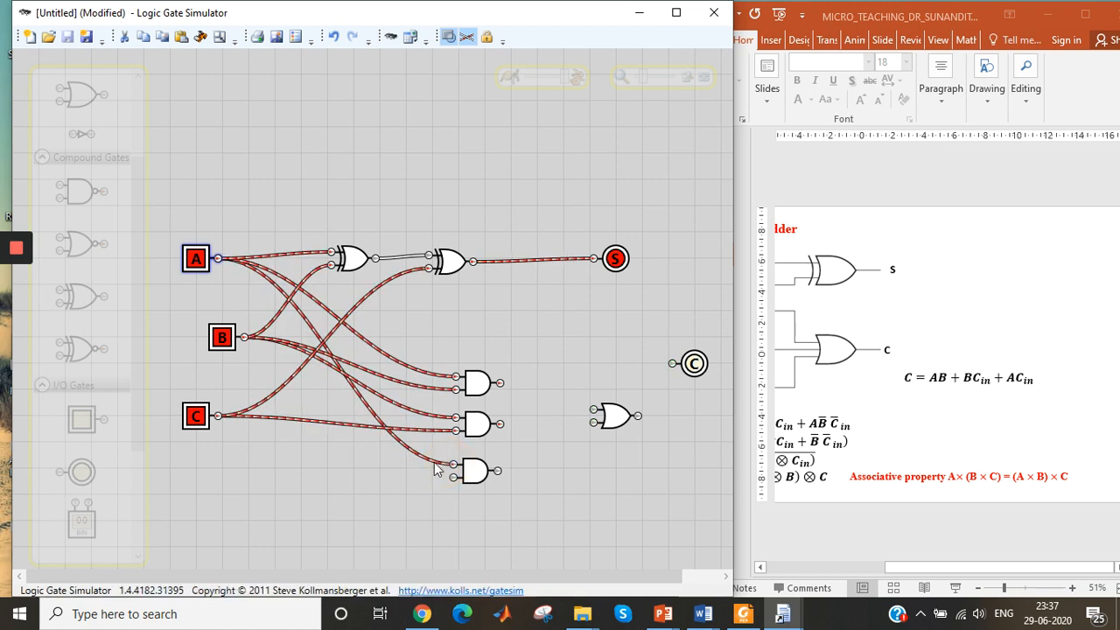
pyautogui.click(219, 416)
pyautogui.moveTo(219, 417); pyautogui.dragTo(450, 476)
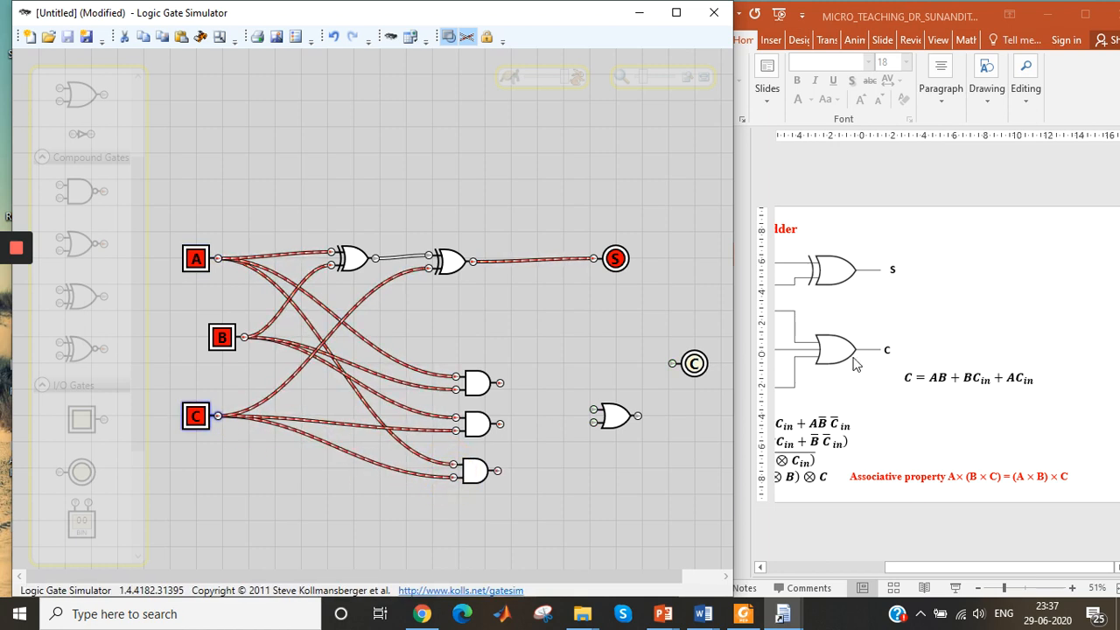
# - Add a third input to the OR gate, wire the three AND outputs into it, and connect its output to output C
pyautogui.rightClick(614, 417)
pyautogui.click(648, 430)
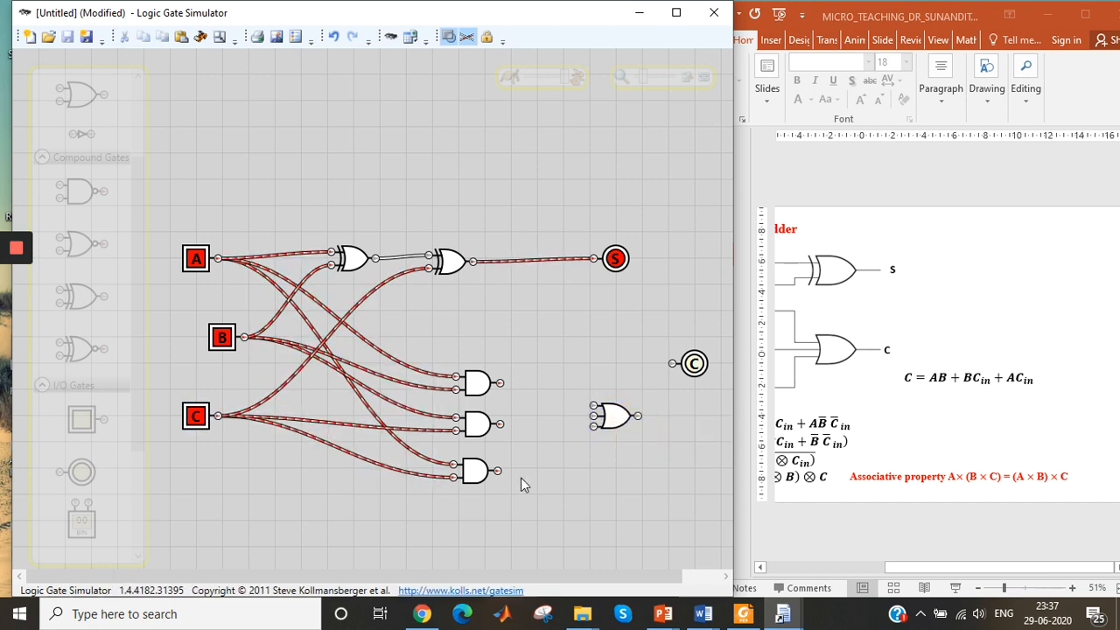
pyautogui.moveTo(505, 381); pyautogui.dragTo(594, 406)
pyautogui.moveTo(501, 424); pyautogui.dragTo(593, 416)
pyautogui.moveTo(499, 470); pyautogui.dragTo(672, 363)
pyautogui.click(640, 414)
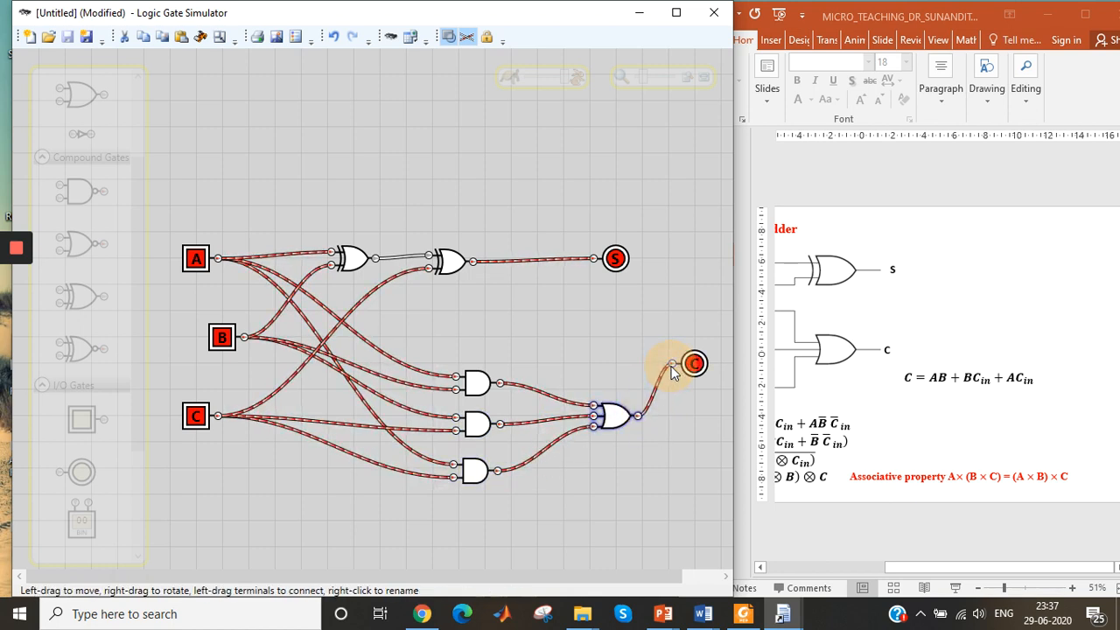
# - Display the truth table on slide 3 in PowerPoint and test the simulator circuit against it by switching off inputs A and C
pyautogui.click(978, 322)
pyautogui.click(716, 219)
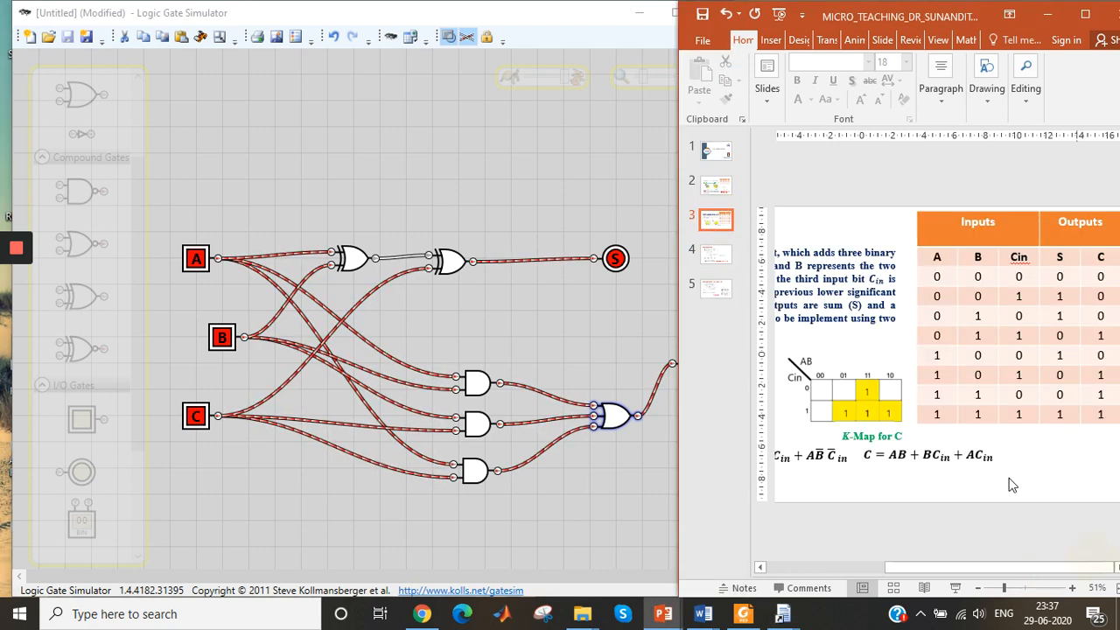
pyautogui.click(663, 295)
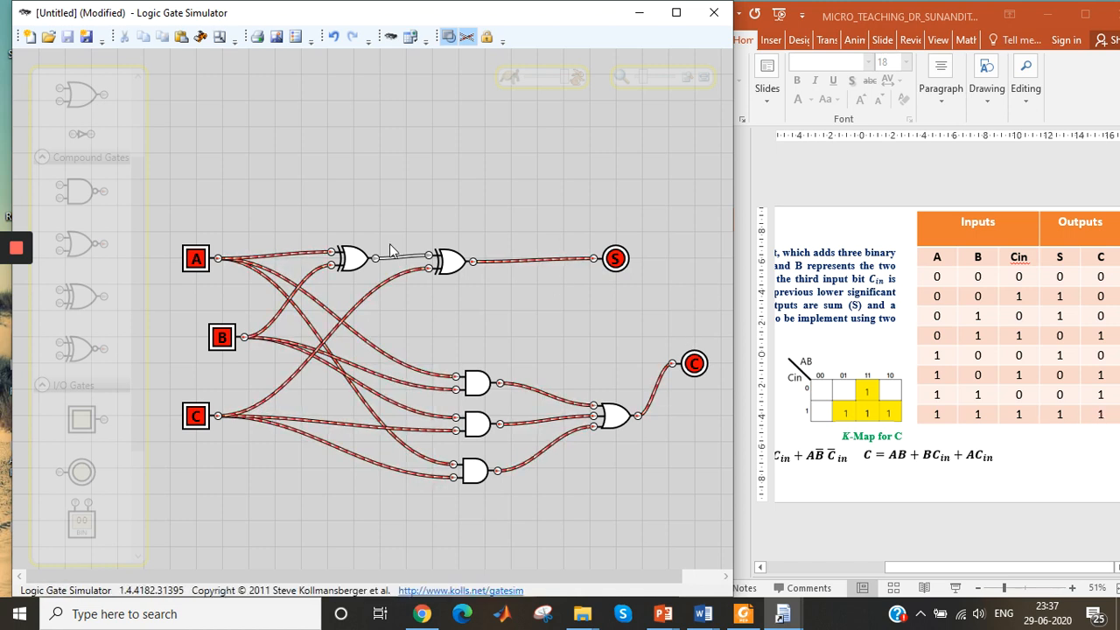
pyautogui.click(196, 258)
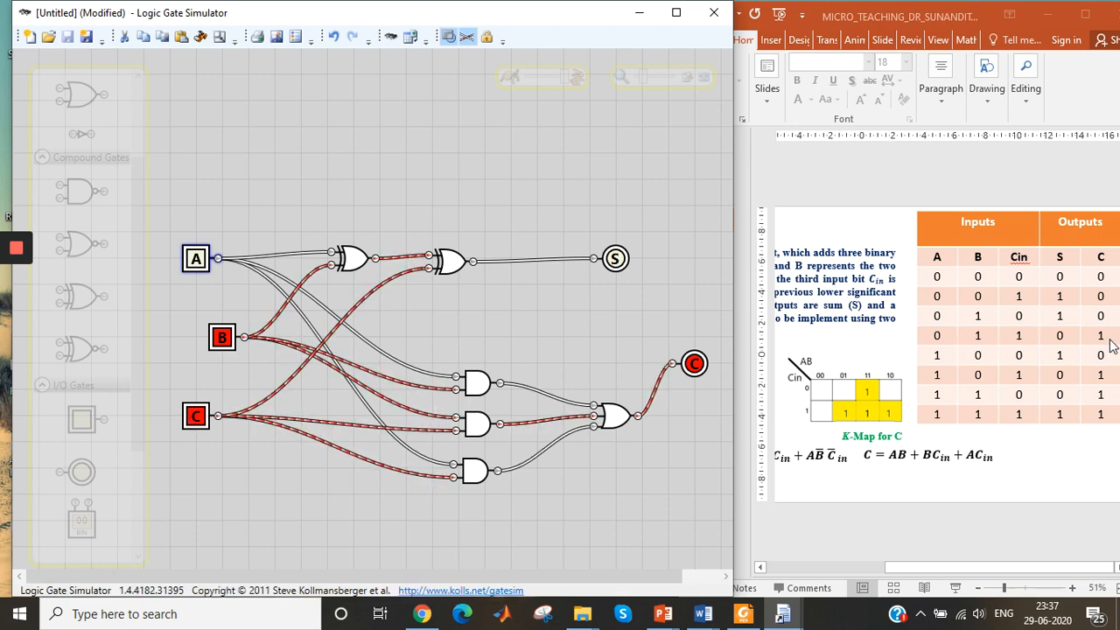
pyautogui.click(196, 415)
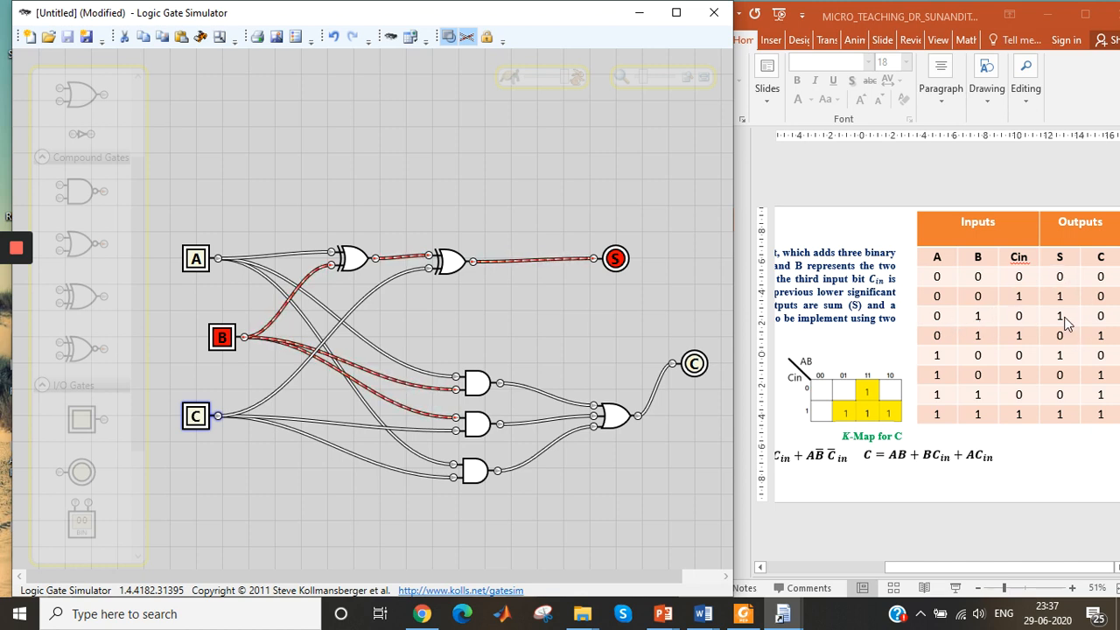
# - Open the oscilloscope, widen its time scale, and switch input C on to view the change in the waveforms
pyautogui.click(299, 37)
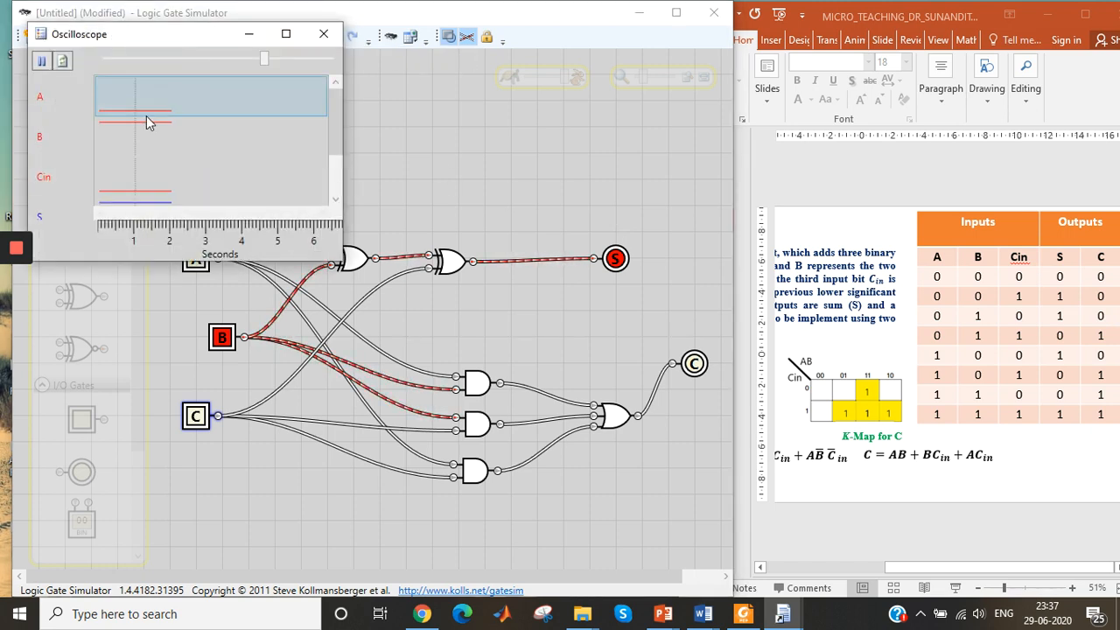
pyautogui.click(175, 58)
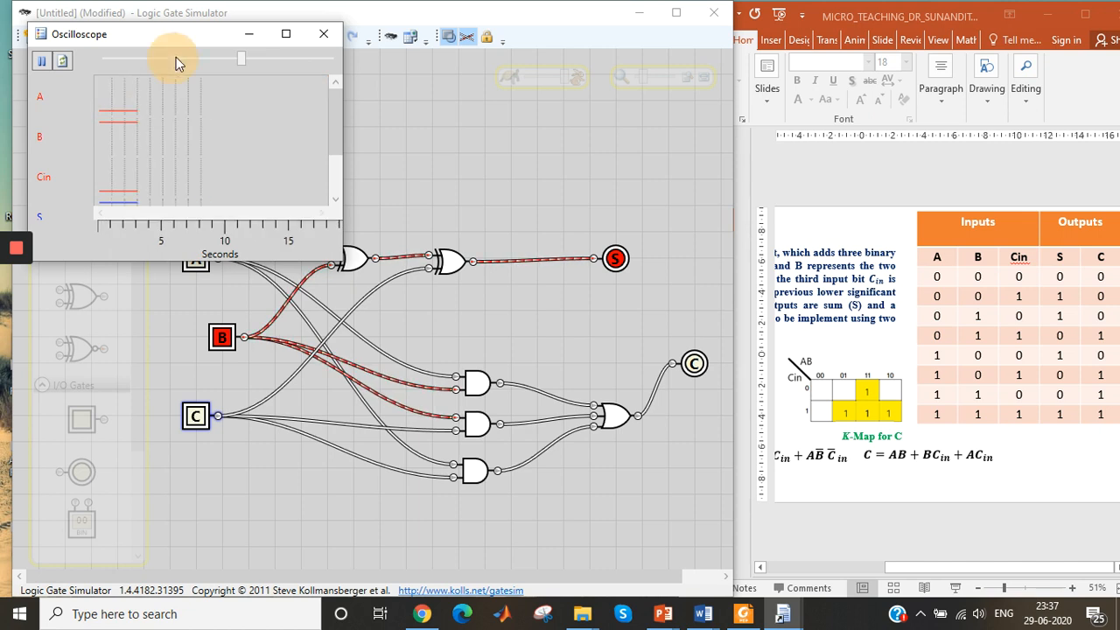
pyautogui.click(196, 418)
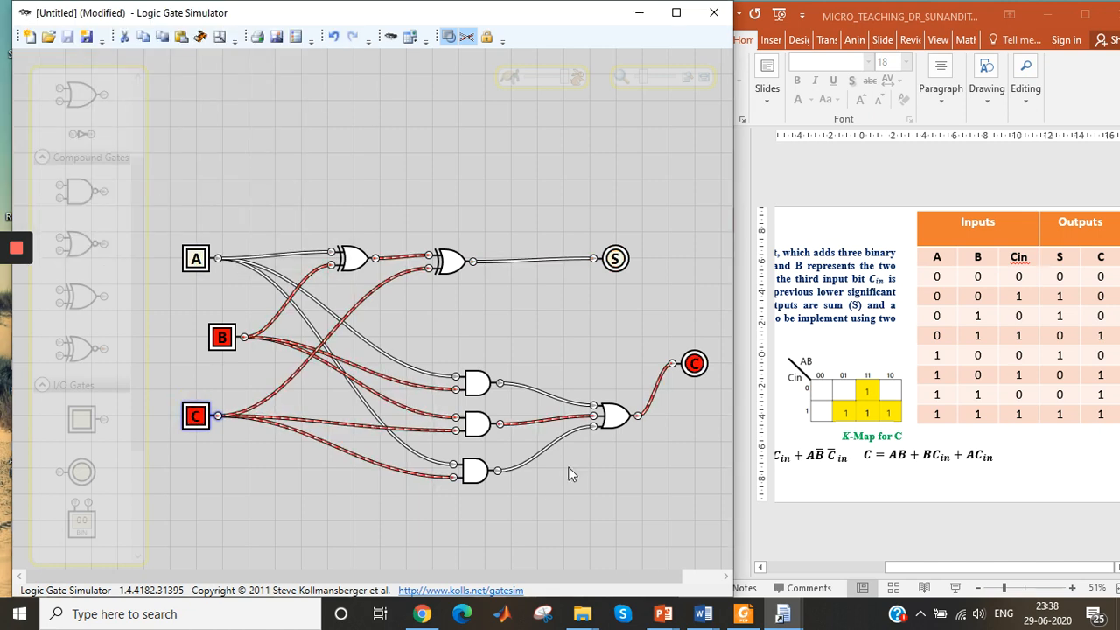
pyautogui.moveTo(782, 616)
pyautogui.click(874, 555)
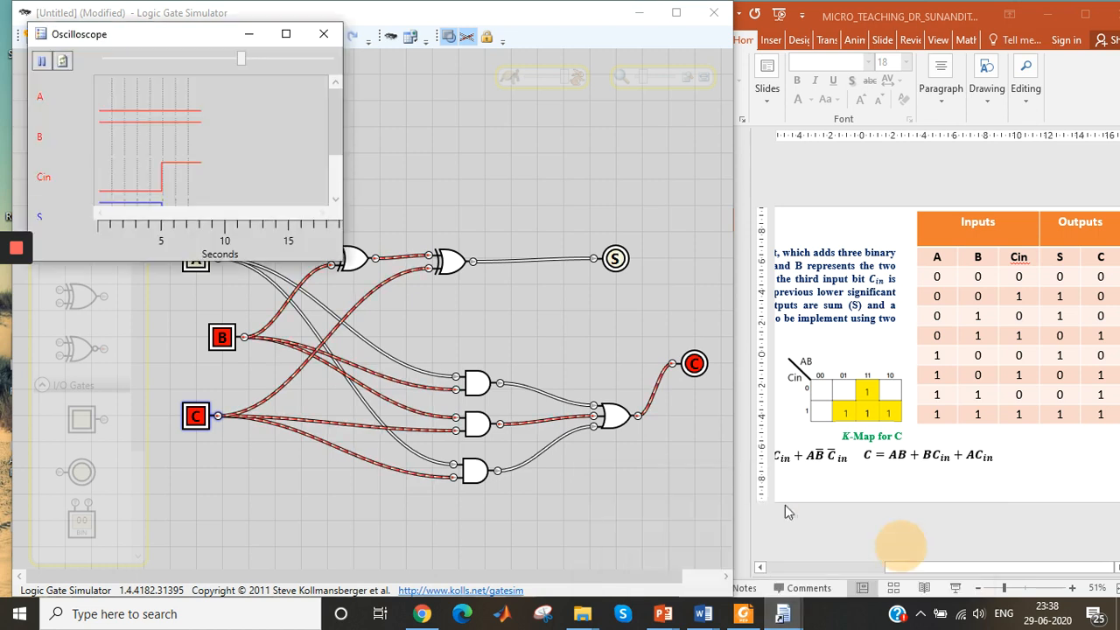
# - Switch input A on, view its waveform in the oscilloscope, and minimise the oscilloscope window
pyautogui.click(200, 273)
pyautogui.click(200, 268)
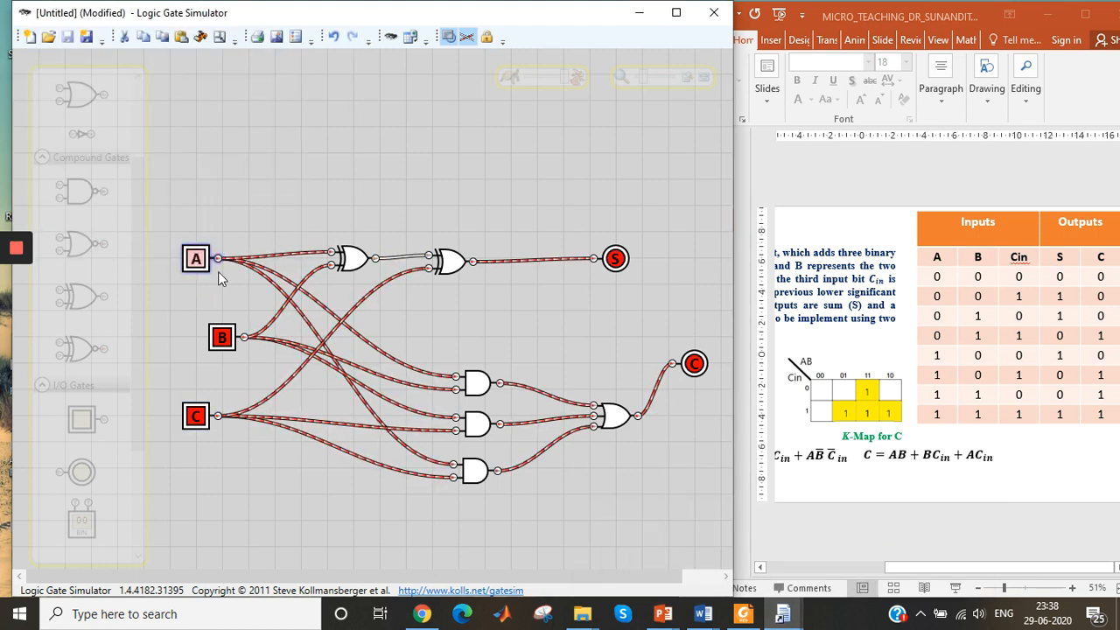
pyautogui.moveTo(798, 604)
pyautogui.click(863, 523)
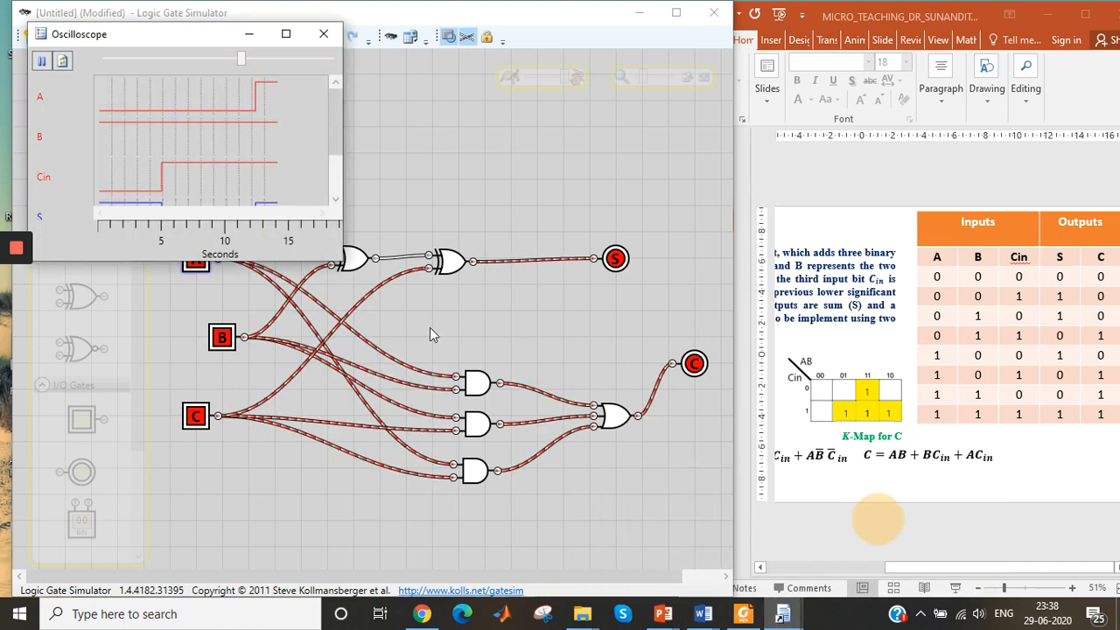
pyautogui.click(249, 34)
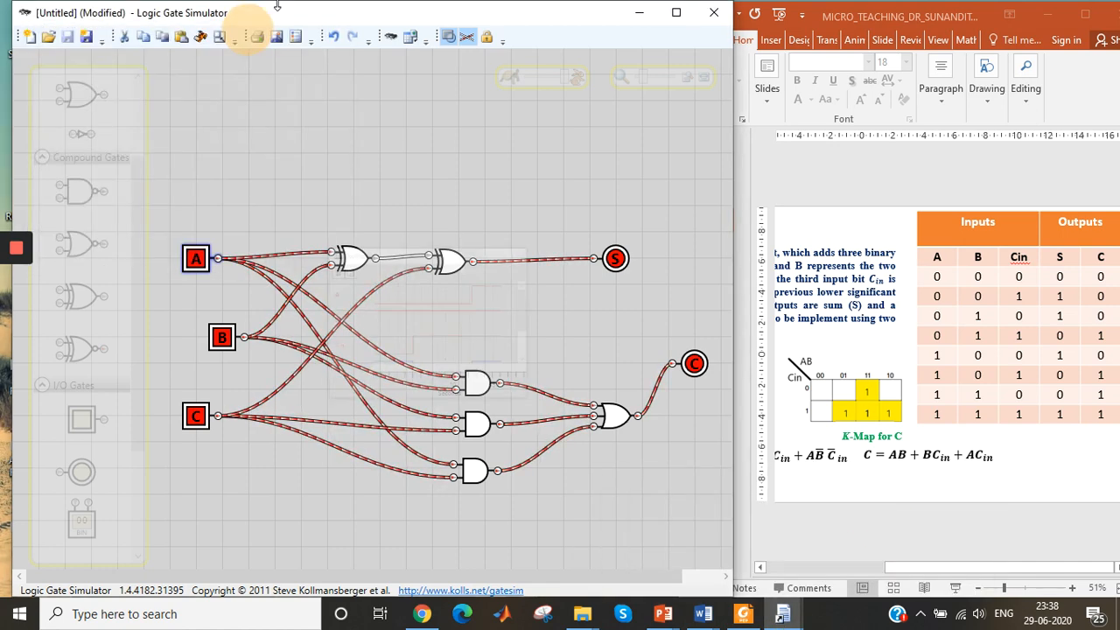
# - Save the circuit as "Full adder 4" in the Logic Gate Simulator folder
pyautogui.click(85, 38)
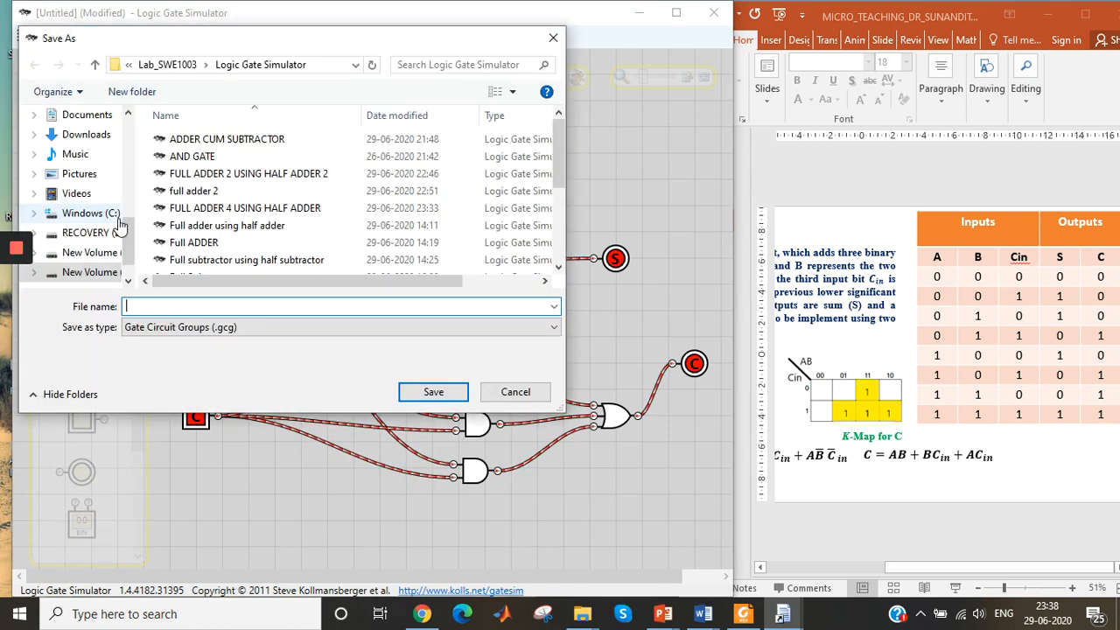
pyautogui.write('F')
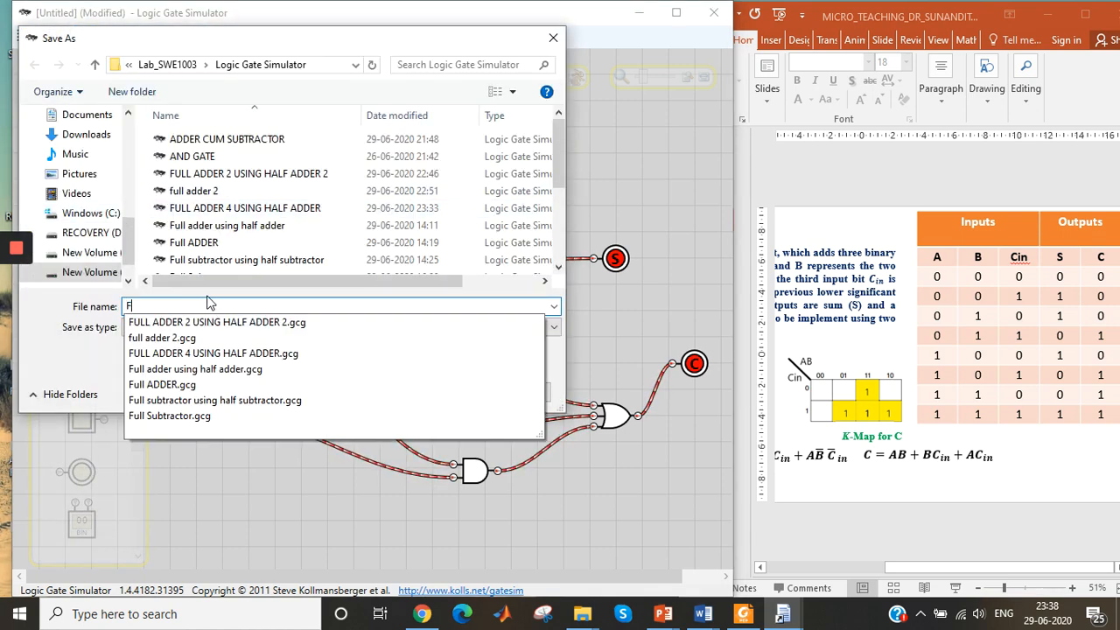
pyautogui.write('ull adder')
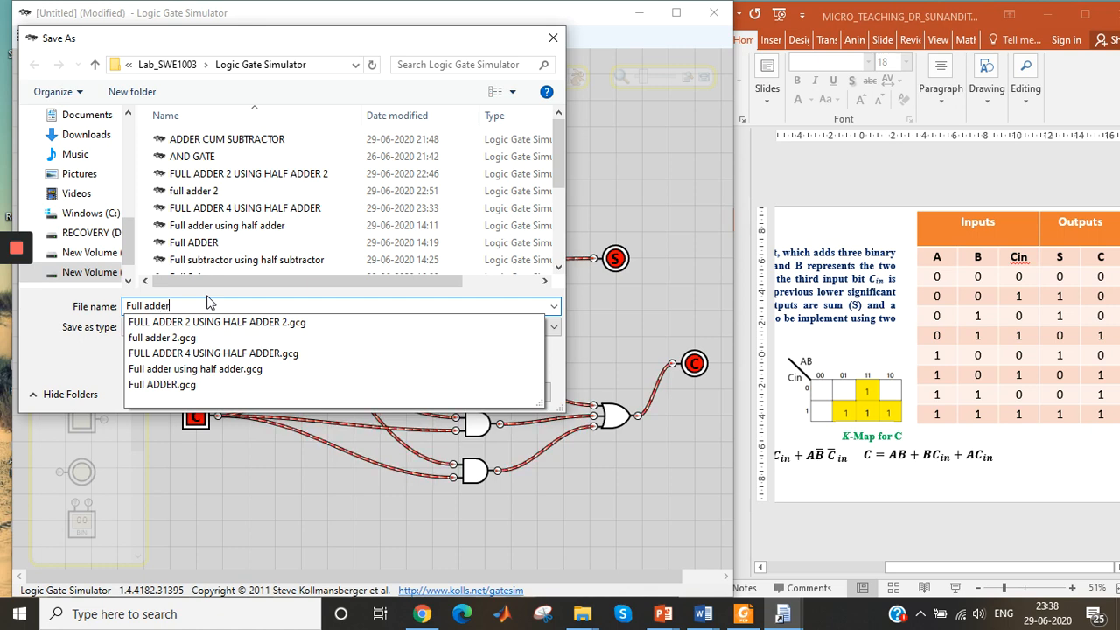
pyautogui.write(' 4')
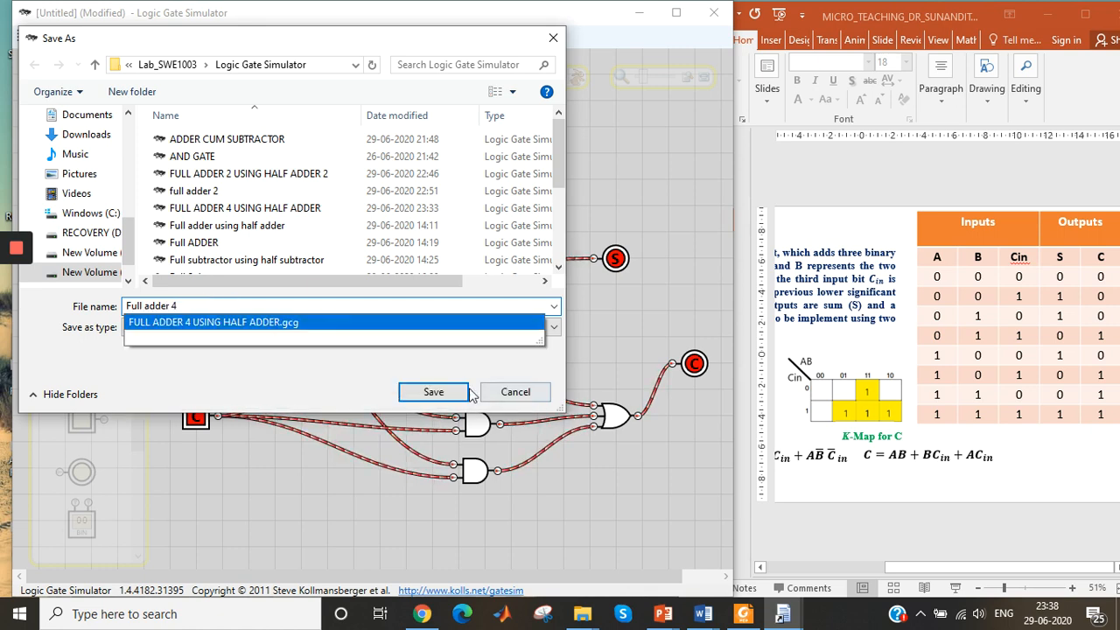
pyautogui.click(432, 393)
pyautogui.click(431, 393)
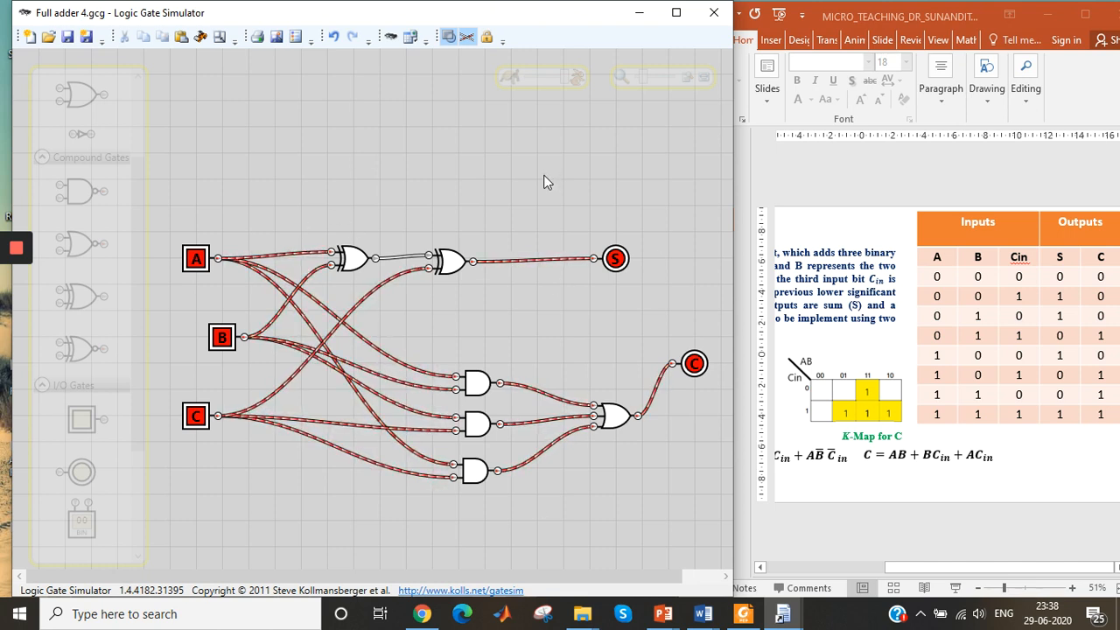
pyautogui.moveTo(20, 285)
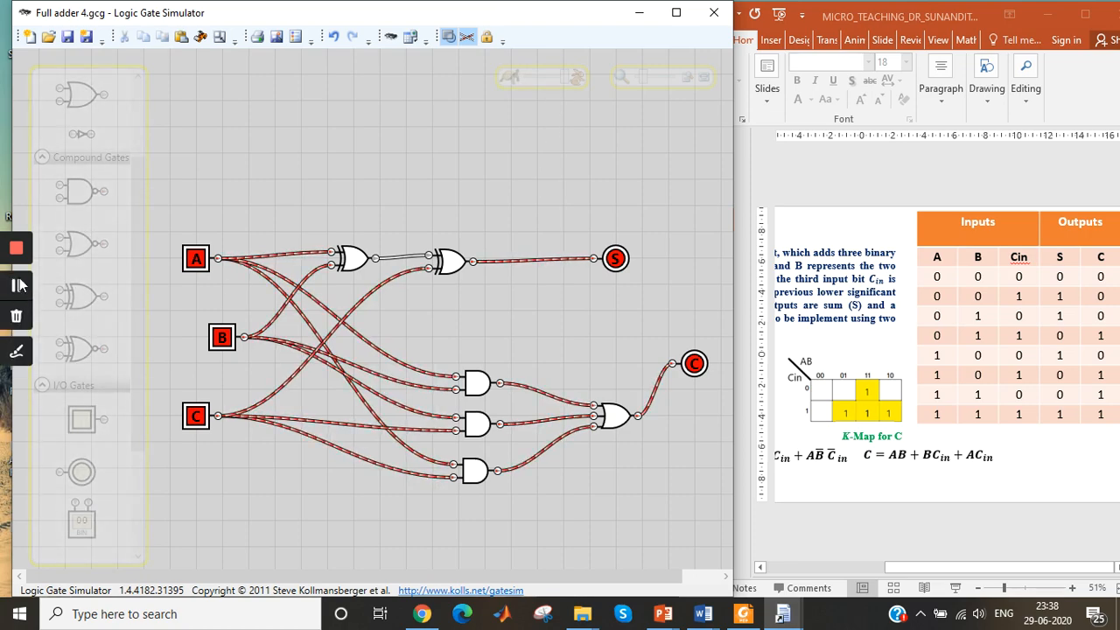